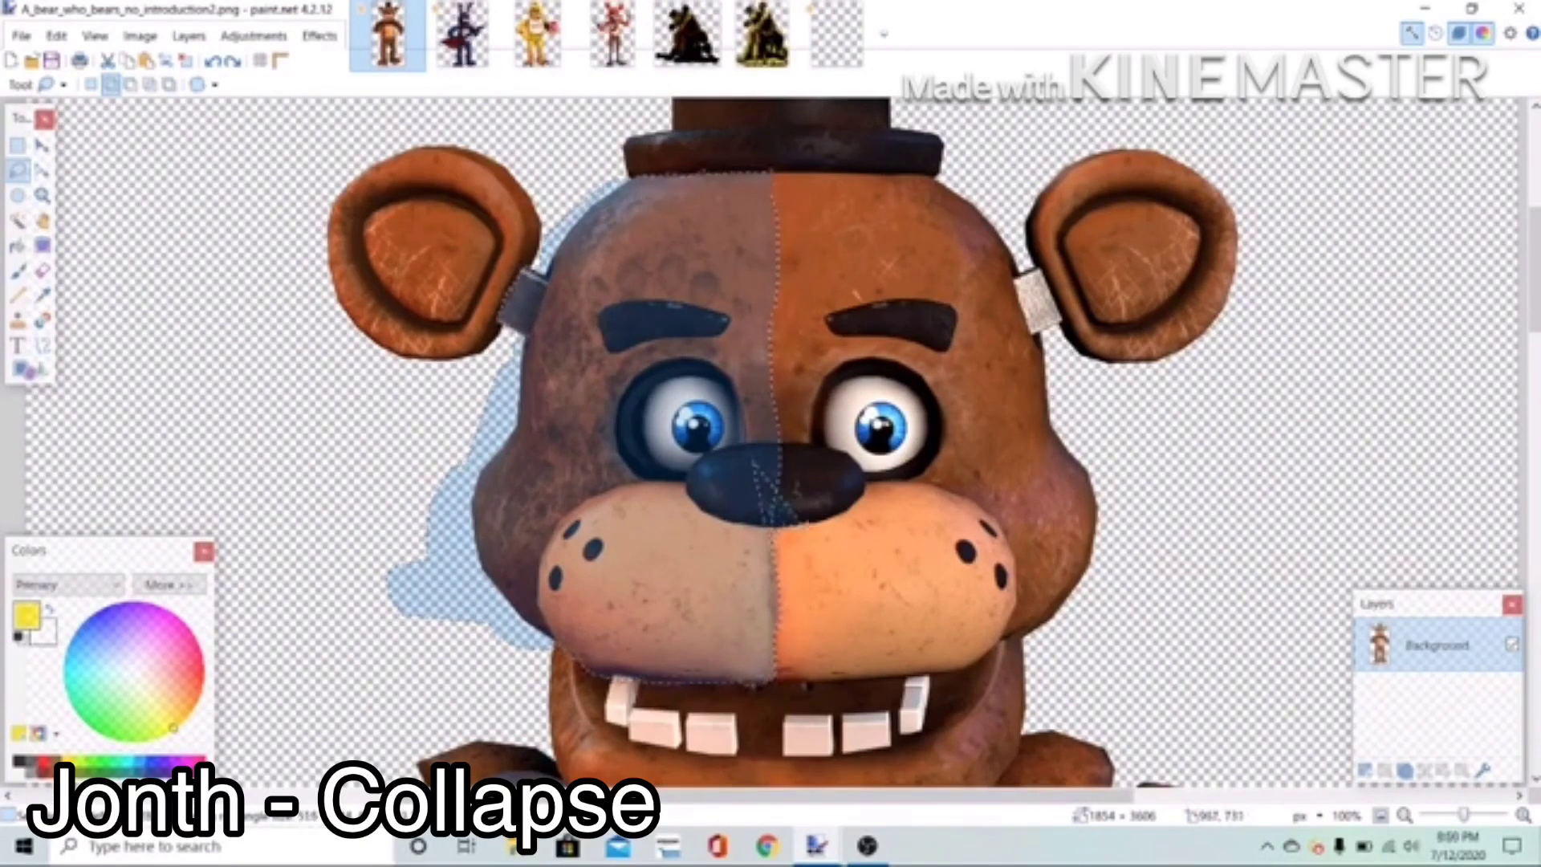
Step: Copy the selected left half of the brown bear's face into the blank Bonnierender image and position it in the upper area
{"action": "left_click", "coordinate": [127, 60]}
{"action": "left_click", "coordinate": [835, 37]}
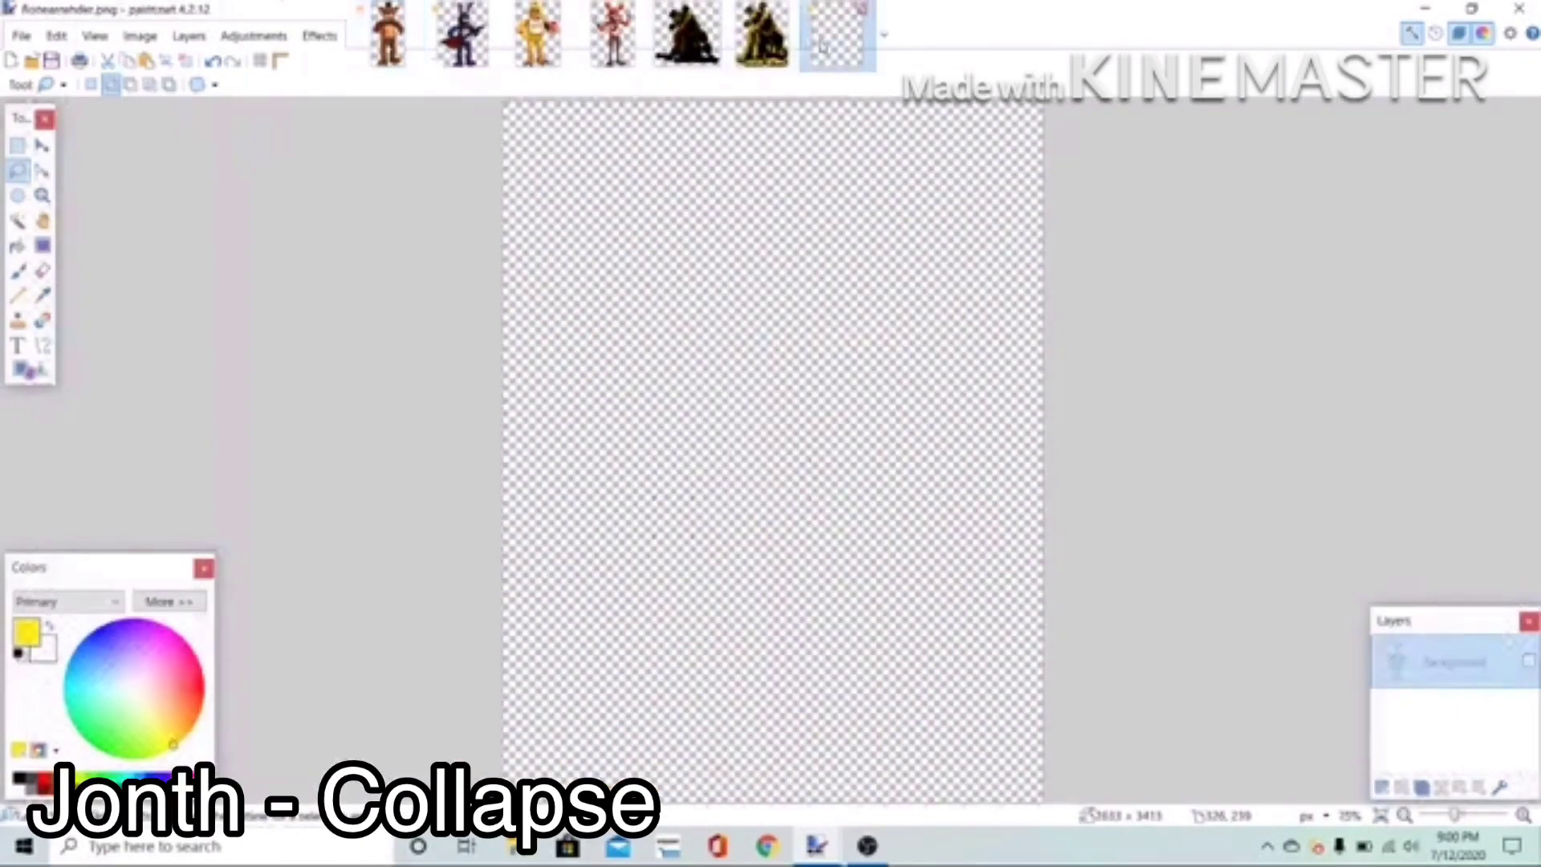
{"action": "key", "text": "ctrl+v"}
{"action": "left_click_drag", "start_coordinate": [767, 313], "coordinate": [880, 377]}
{"action": "scroll", "coordinate": [866, 513], "scroll_direction": "up", "scroll_amount": 4}
{"action": "left_click_drag", "start_coordinate": [1533, 507], "coordinate": [1534, 350]}
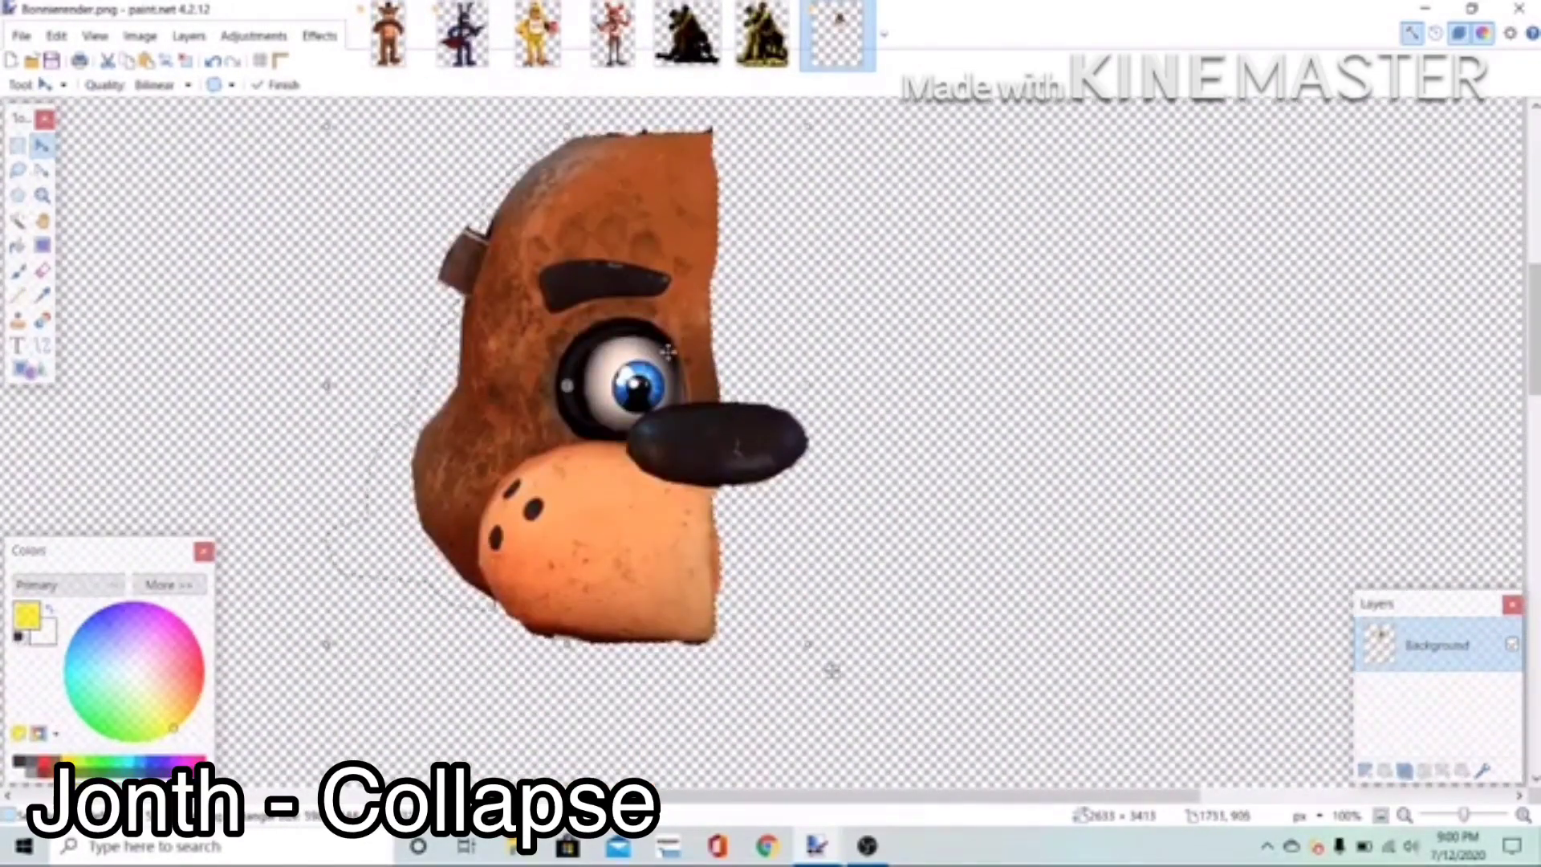
{"action": "left_click", "coordinate": [284, 87]}
{"action": "left_click_drag", "start_coordinate": [565, 392], "coordinate": [561, 395]}
Step: Add a new layer above the pasted half face and subtract a lassoed area from the selection on the Background layer
{"action": "key", "text": "e"}
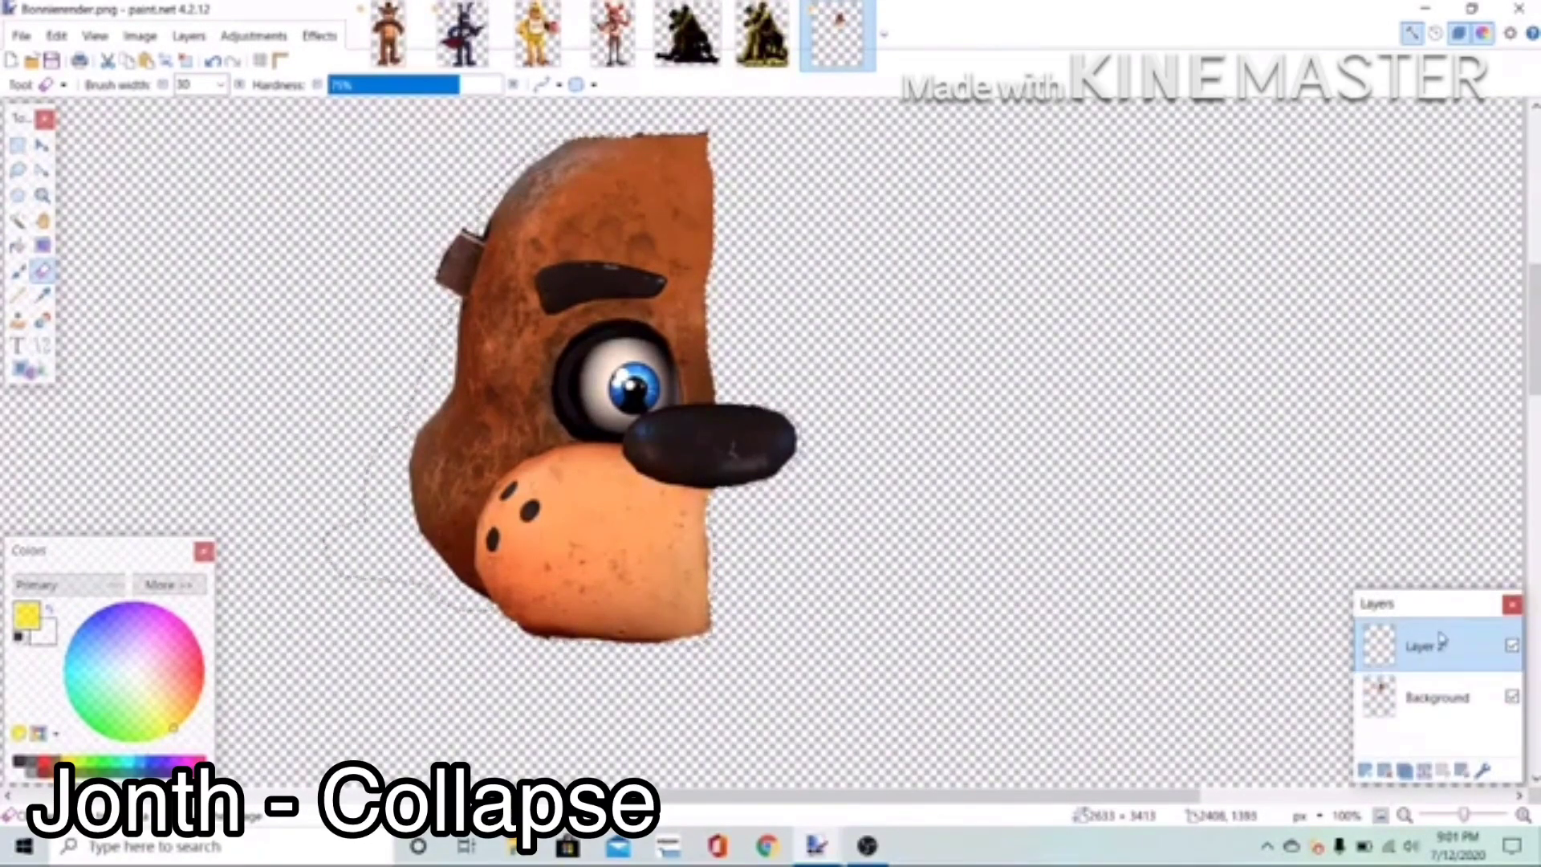
{"action": "key", "text": "s"}
{"action": "left_click", "coordinate": [1440, 695]}
{"action": "left_click", "coordinate": [130, 85]}
{"action": "left_click_drag", "start_coordinate": [164, 122], "coordinate": [1054, 198]}
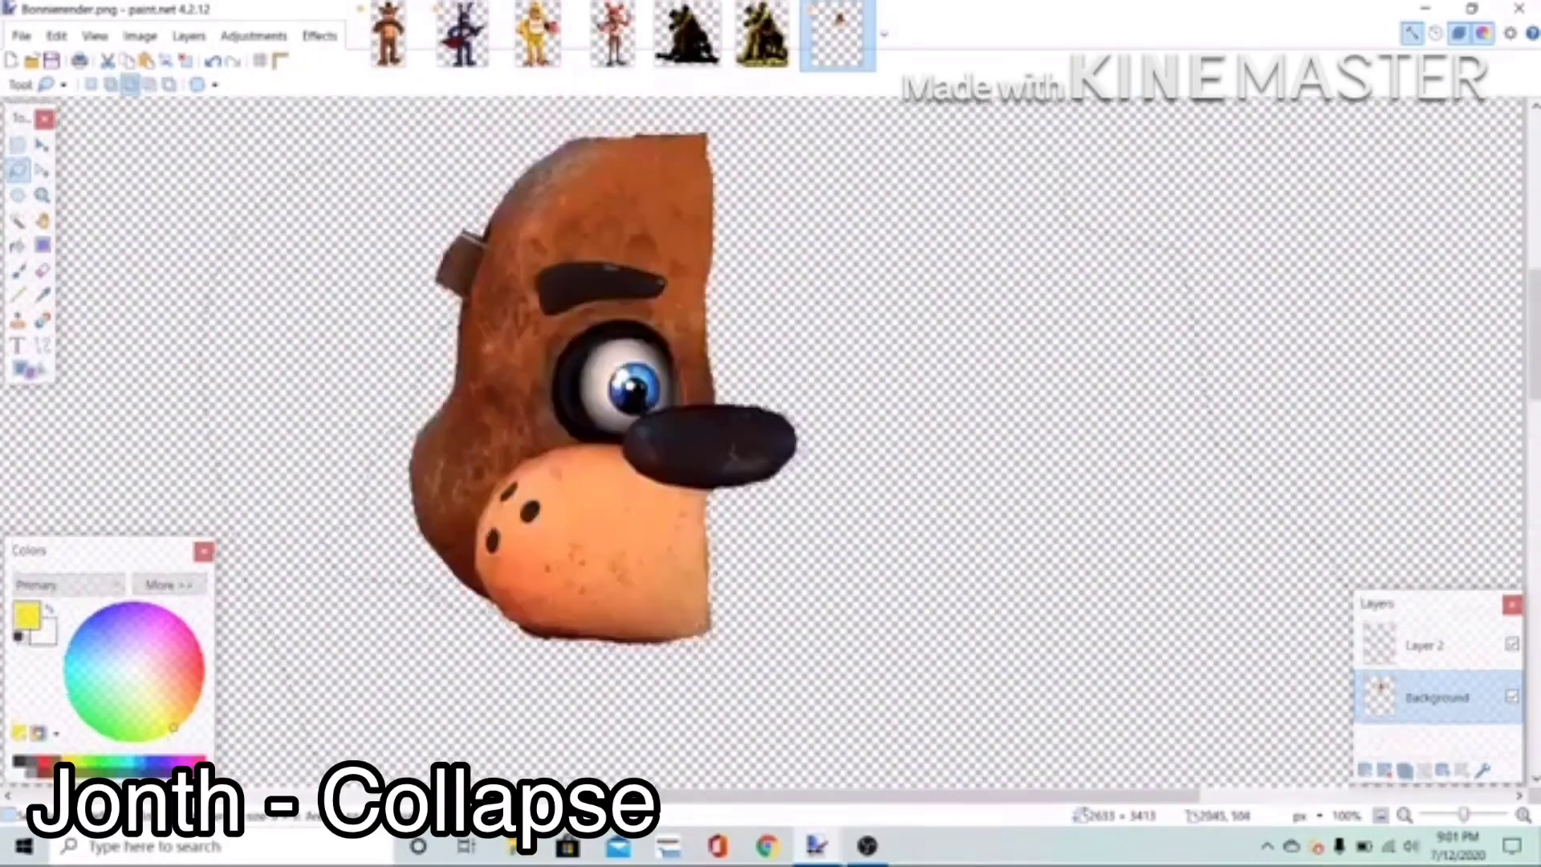
Step: Reposition the half face near the canvas's upper centre and make Layer 2 active
{"action": "left_click", "coordinate": [1380, 815]}
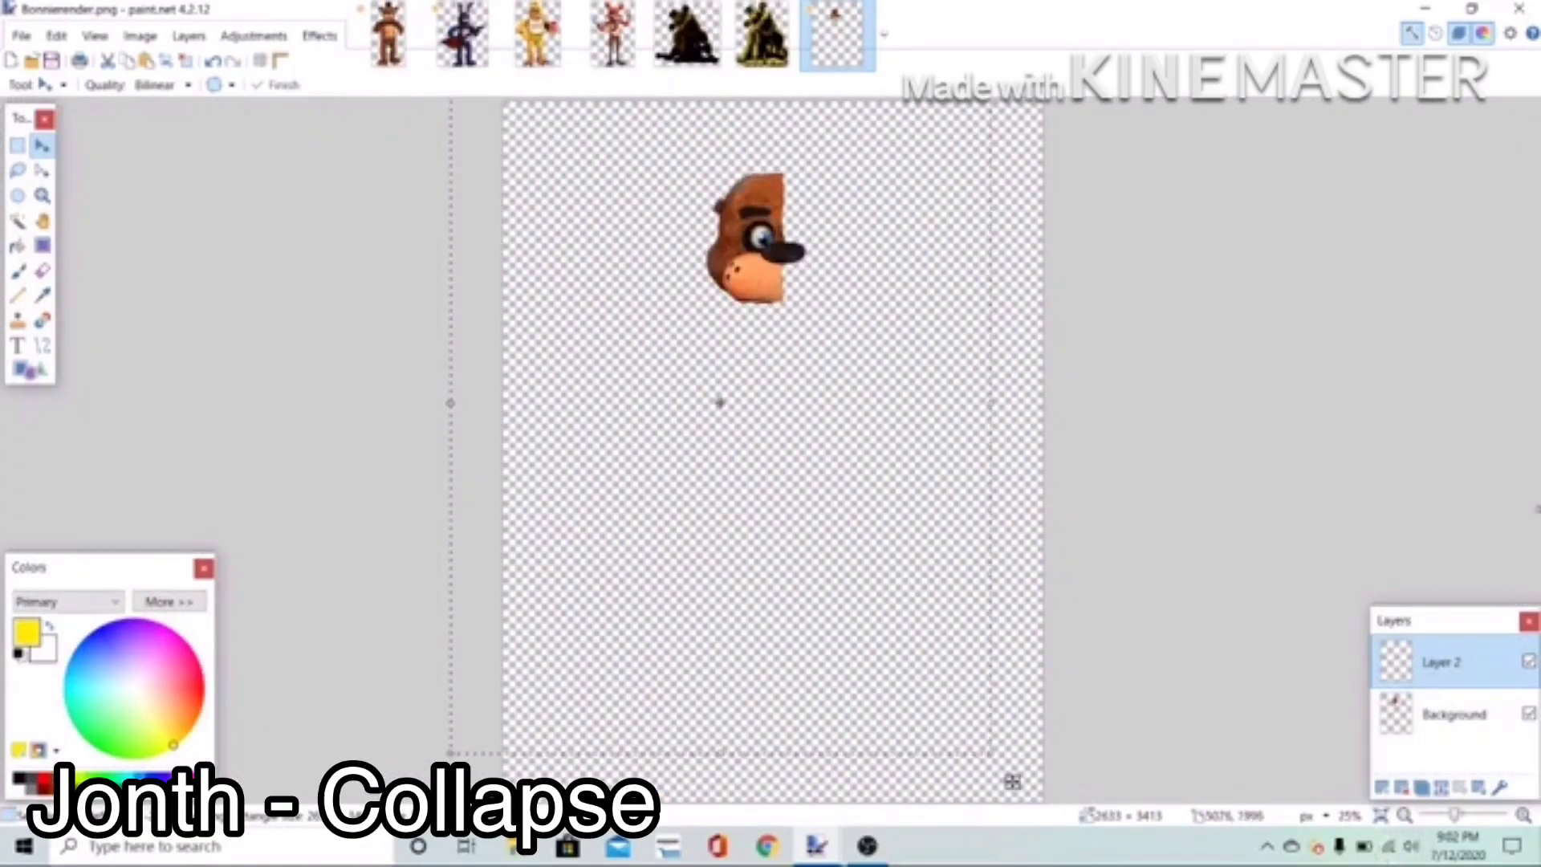
{"action": "key", "text": "ctrl+z"}
{"action": "left_click", "coordinate": [1441, 666]}
{"action": "left_click", "coordinate": [17, 146]}
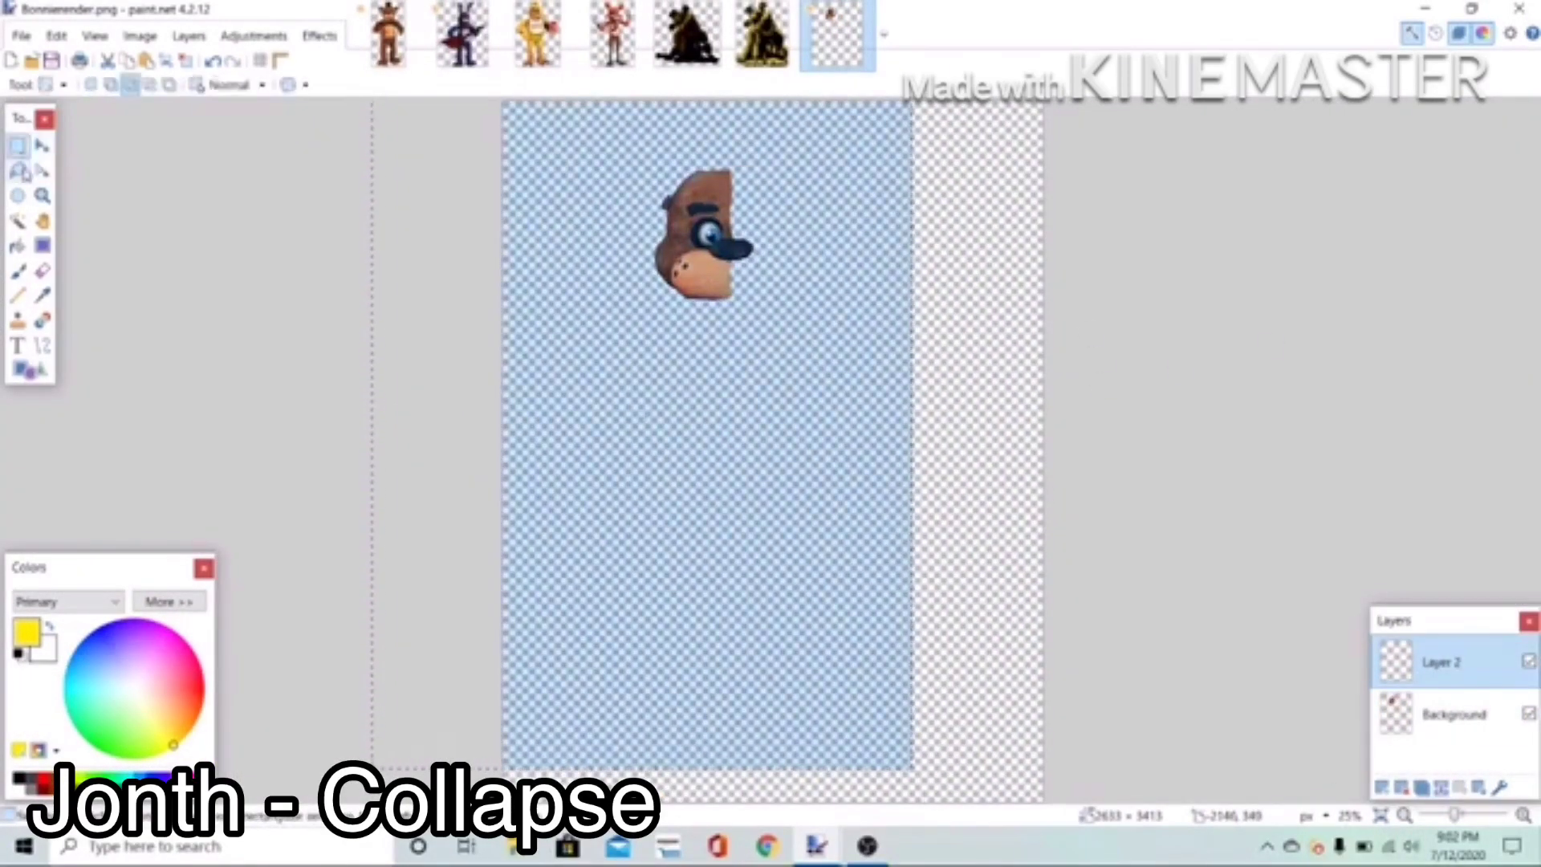
{"action": "left_click", "coordinate": [42, 145]}
{"action": "left_click", "coordinate": [62, 85]}
{"action": "left_click", "coordinate": [347, 104]}
Step: Switch to the blue rabbit image, clear its selection and start a fresh lasso selection on the face
{"action": "left_click", "coordinate": [461, 34]}
{"action": "scroll", "coordinate": [769, 385], "scroll_direction": "up", "scroll_amount": 5}
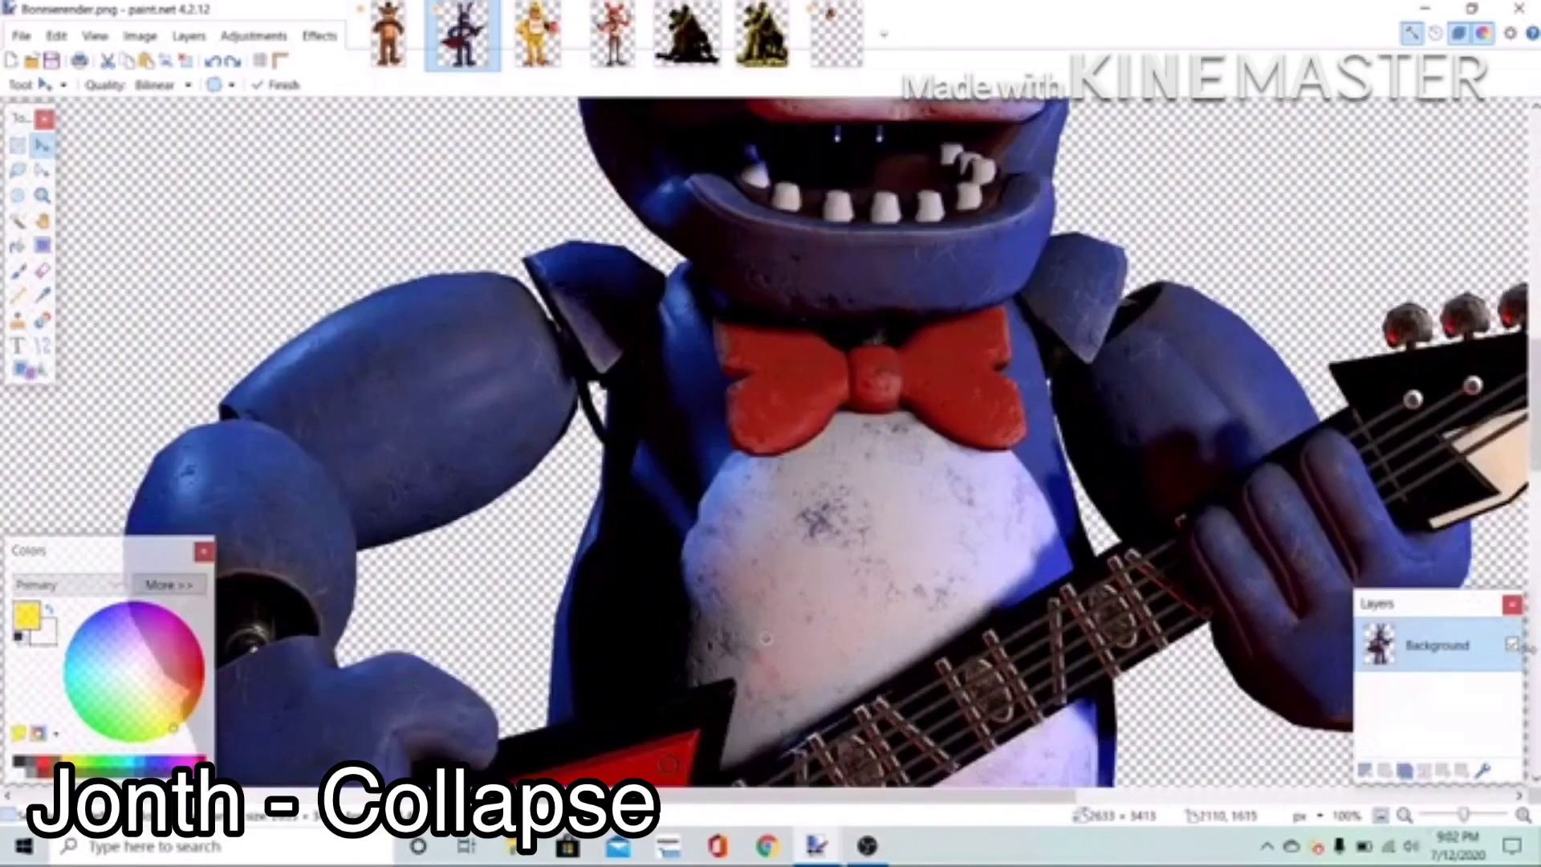
{"action": "scroll", "coordinate": [769, 386], "scroll_direction": "down", "scroll_amount": 7}
{"action": "scroll", "coordinate": [769, 386], "scroll_direction": "up", "scroll_amount": 1}
{"action": "left_click", "coordinate": [17, 170]}
{"action": "key", "text": "ctrl+a"}
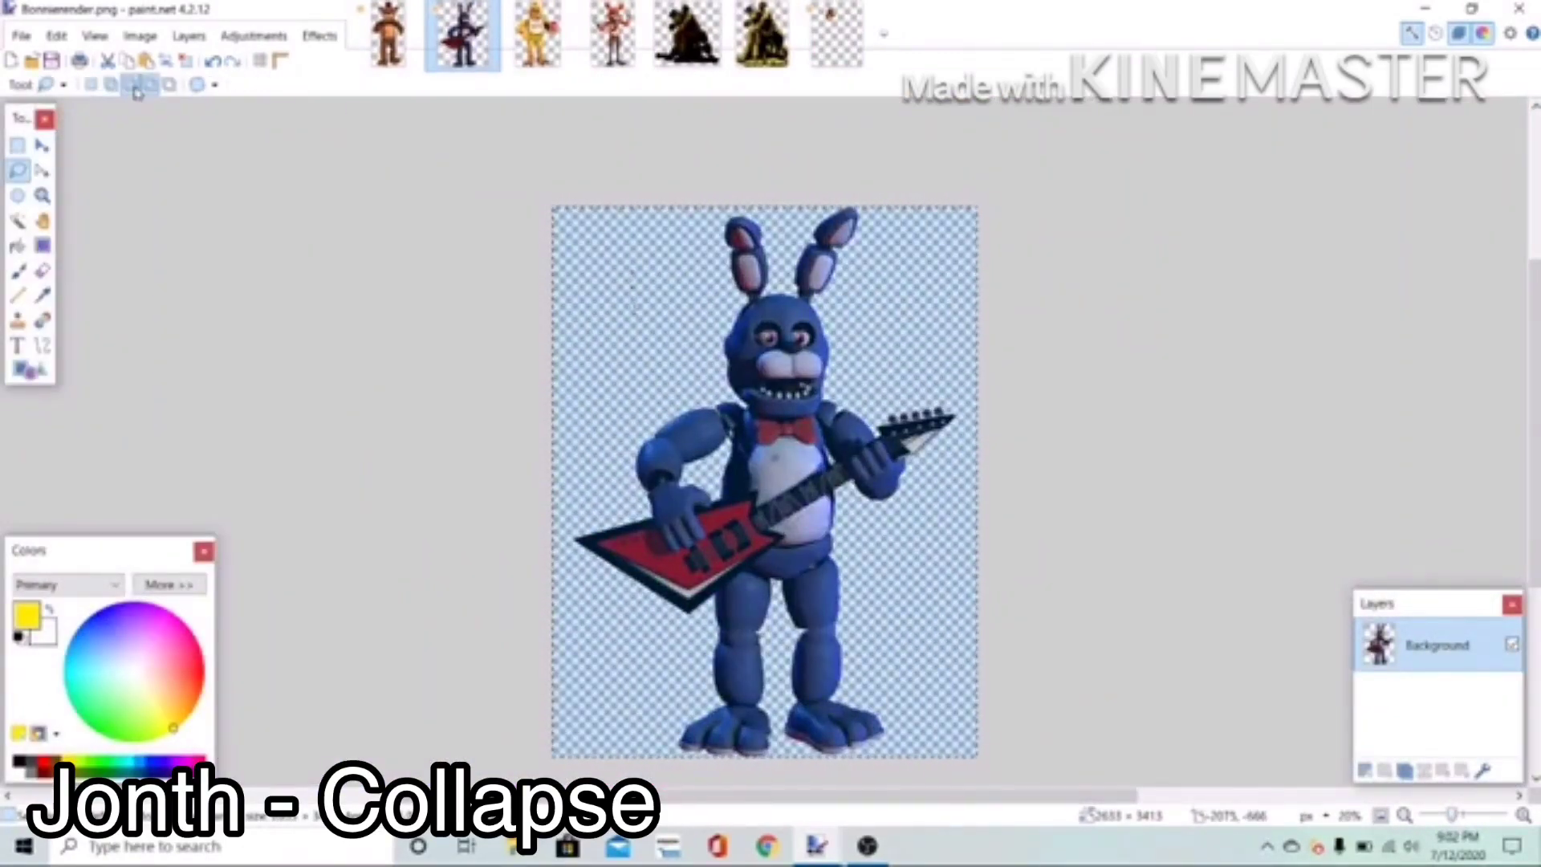
{"action": "key", "text": "ctrl+d"}
{"action": "left_click", "coordinate": [91, 84]}
{"action": "scroll", "coordinate": [765, 337], "scroll_direction": "up", "scroll_amount": 7}
{"action": "mouse_move", "coordinate": [466, 327]}
{"action": "left_mouse_down"}
{"action": "mouse_move", "coordinate": [501, 638]}
{"action": "mouse_move", "coordinate": [825, 748]}
{"action": "mouse_move", "coordinate": [929, 178]}
{"action": "mouse_move", "coordinate": [744, 555]}
{"action": "mouse_move", "coordinate": [777, 530]}
{"action": "left_mouse_up"}
{"action": "left_click", "coordinate": [777, 529]}
Step: Build up an additive lasso selection covering the left half of the blue rabbit's face
{"action": "left_click", "coordinate": [110, 84]}
{"action": "scroll", "coordinate": [777, 481], "scroll_direction": "down", "scroll_amount": 8}
{"action": "scroll", "coordinate": [578, 401], "scroll_direction": "up", "scroll_amount": 3}
{"action": "left_click_drag", "start_coordinate": [487, 156], "coordinate": [500, 453]}
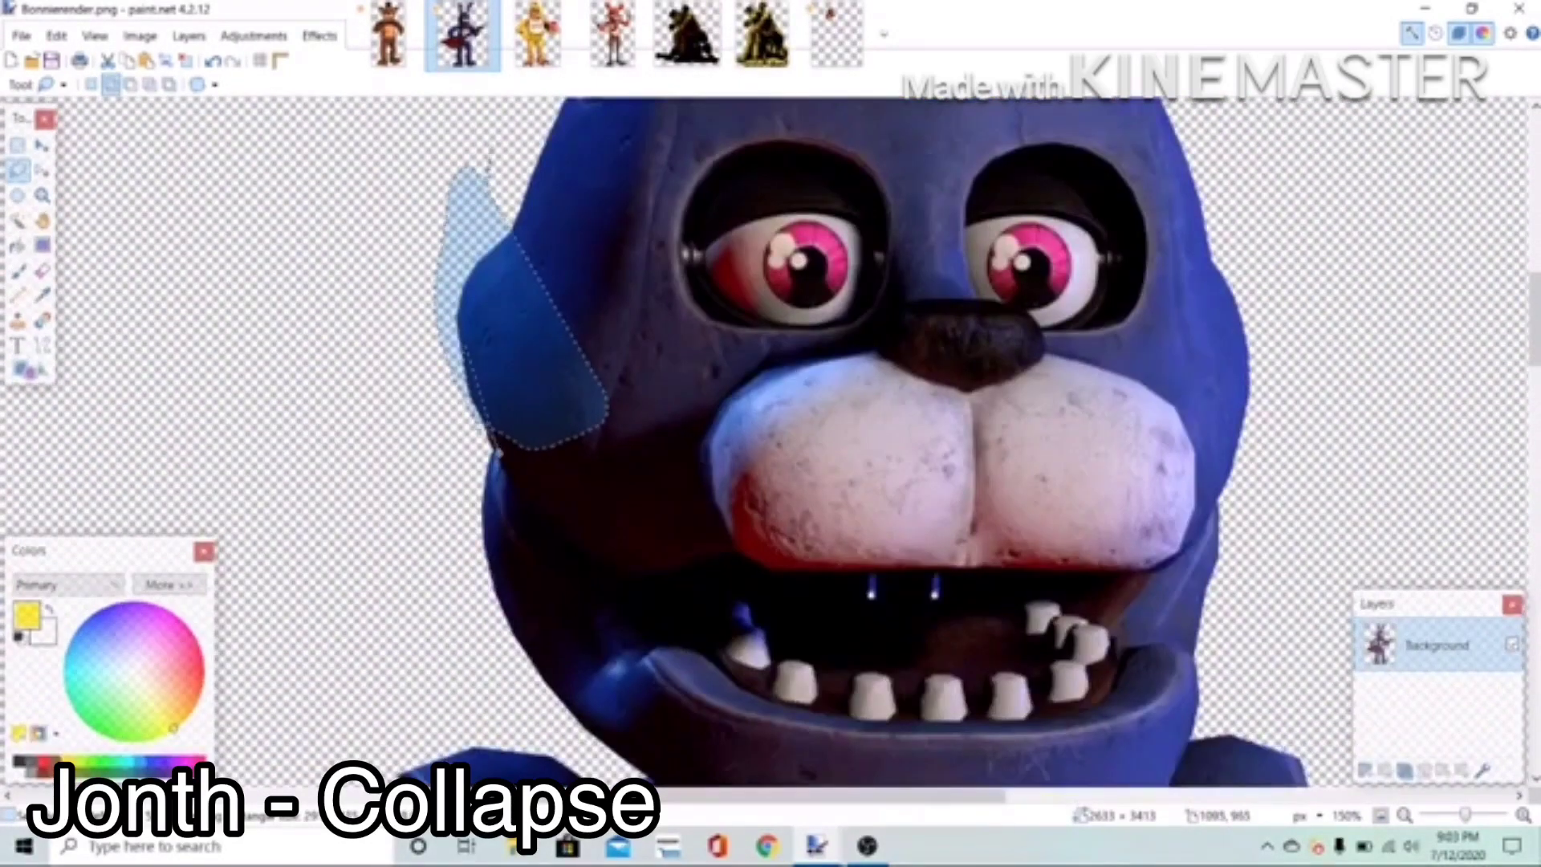
{"action": "mouse_move", "coordinate": [579, 565]}
{"action": "left_mouse_down"}
{"action": "mouse_move", "coordinate": [907, 505]}
{"action": "mouse_move", "coordinate": [851, 205]}
{"action": "mouse_move", "coordinate": [530, 457]}
{"action": "mouse_move", "coordinate": [875, 576]}
{"action": "mouse_move", "coordinate": [939, 385]}
{"action": "mouse_move", "coordinate": [891, 113]}
{"action": "mouse_move", "coordinate": [866, 101]}
{"action": "left_mouse_up"}
{"action": "mouse_move", "coordinate": [566, 714]}
{"action": "left_mouse_down"}
{"action": "mouse_move", "coordinate": [650, 362]}
{"action": "mouse_move", "coordinate": [796, 355]}
{"action": "left_mouse_up"}
{"action": "scroll", "coordinate": [796, 355], "scroll_direction": "up", "scroll_amount": 3}
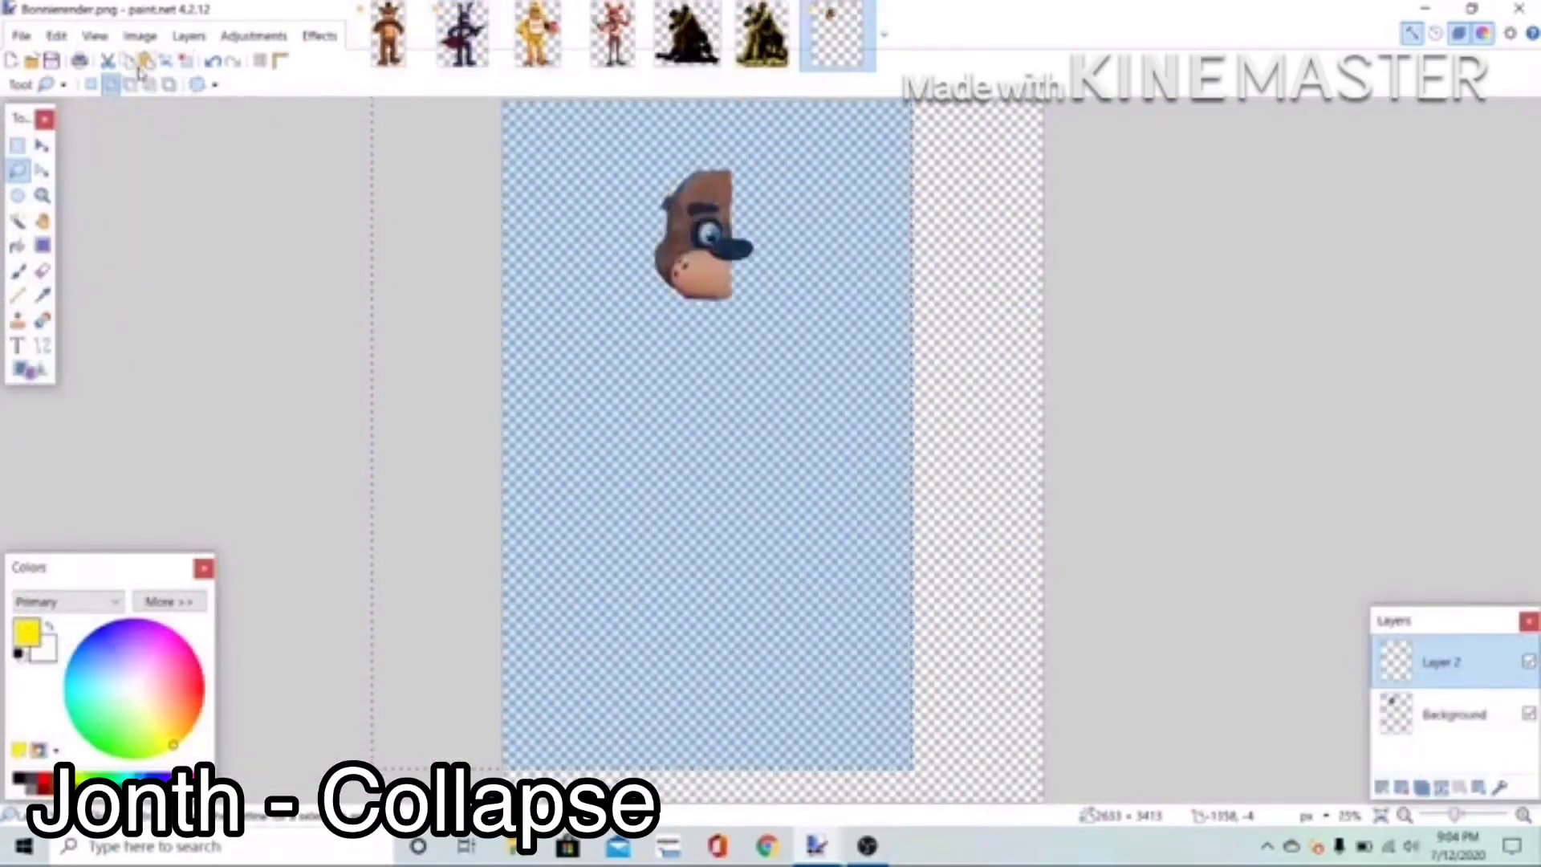
Step: Place the mirrored rabbit half face on the layer beneath the bear half in Bonnierender and fit it against the face's centre line
{"action": "key", "text": "ctrl+Page_Down"}
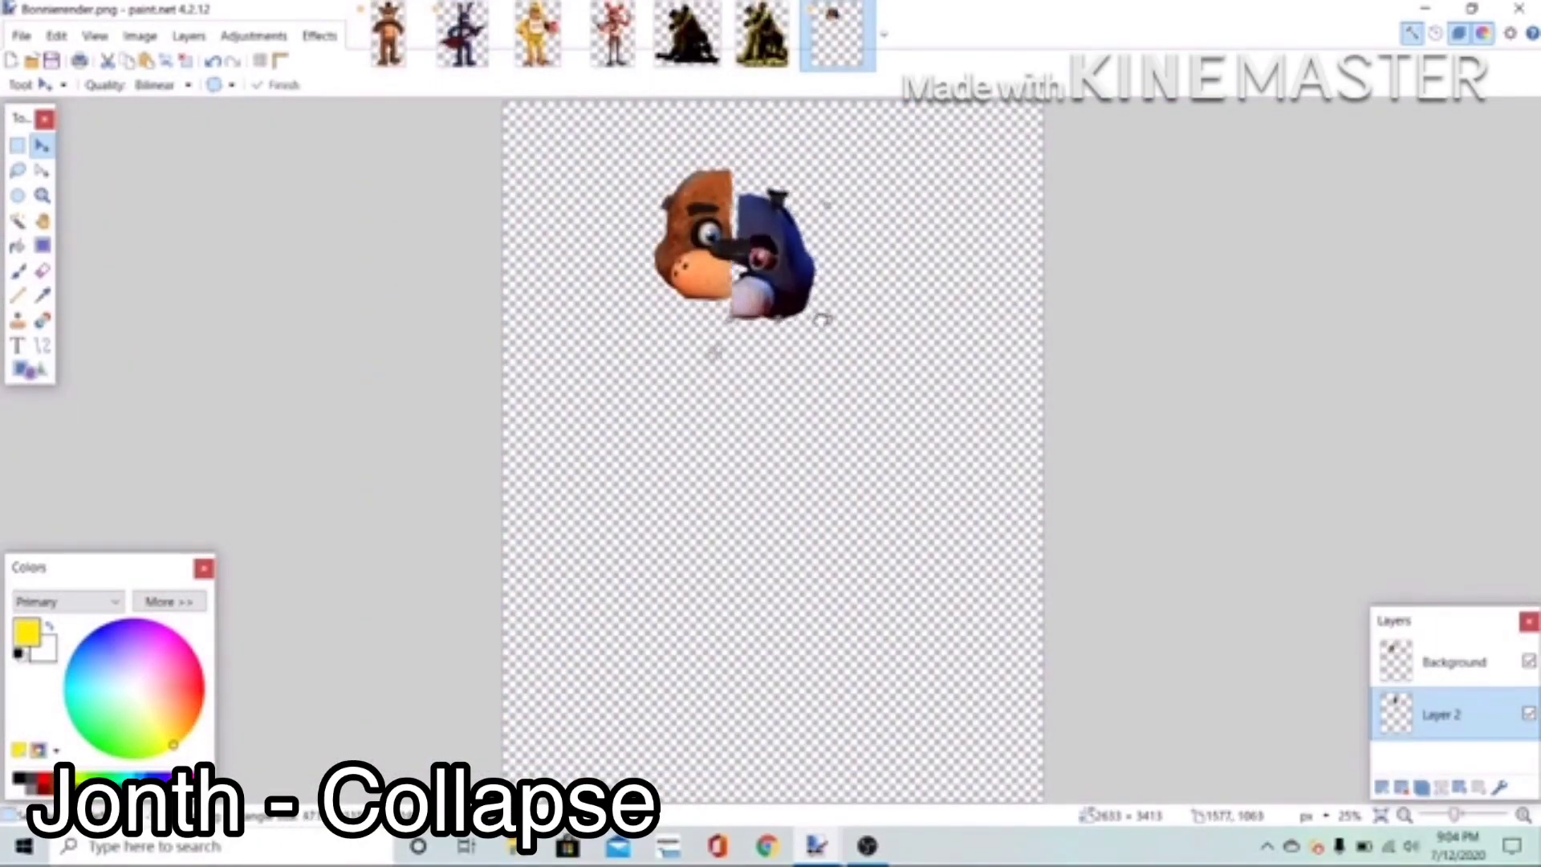
{"action": "left_click_drag", "start_coordinate": [790, 255], "coordinate": [811, 245]}
{"action": "left_click_drag", "start_coordinate": [841, 177], "coordinate": [820, 186]}
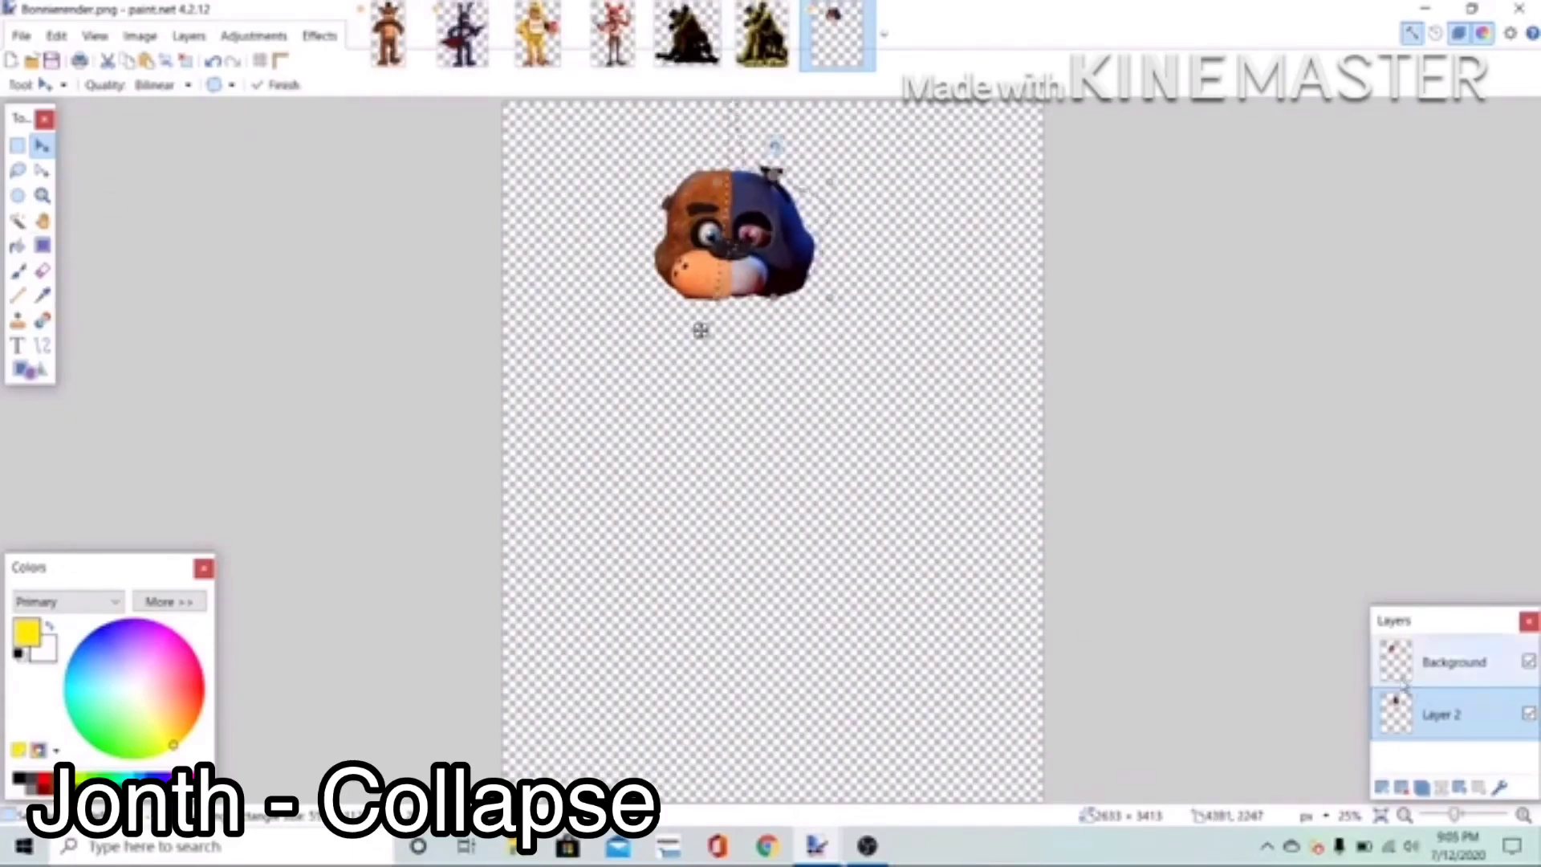
Step: Paint over the eye of the blue rabbit half in black to leave an empty socket
{"action": "key", "text": "b"}
{"action": "left_click_drag", "start_coordinate": [1454, 814], "coordinate": [1473, 815]}
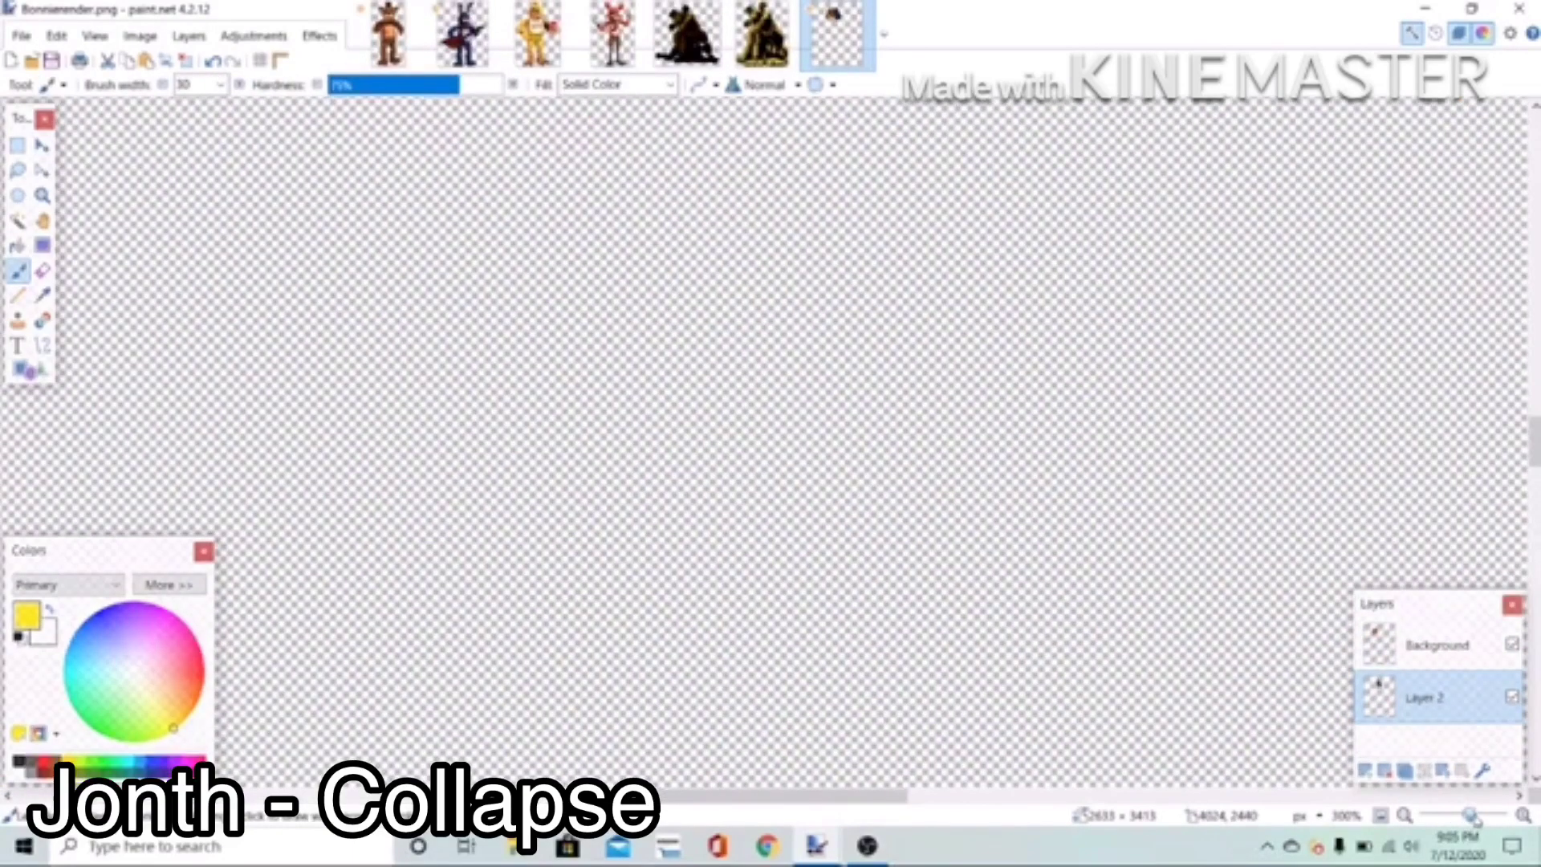
{"action": "left_click_drag", "start_coordinate": [1533, 445], "coordinate": [1532, 268]}
{"action": "left_click_drag", "start_coordinate": [1474, 814], "coordinate": [1462, 816]}
{"action": "left_click", "coordinate": [212, 60]}
{"action": "left_click", "coordinate": [17, 635]}
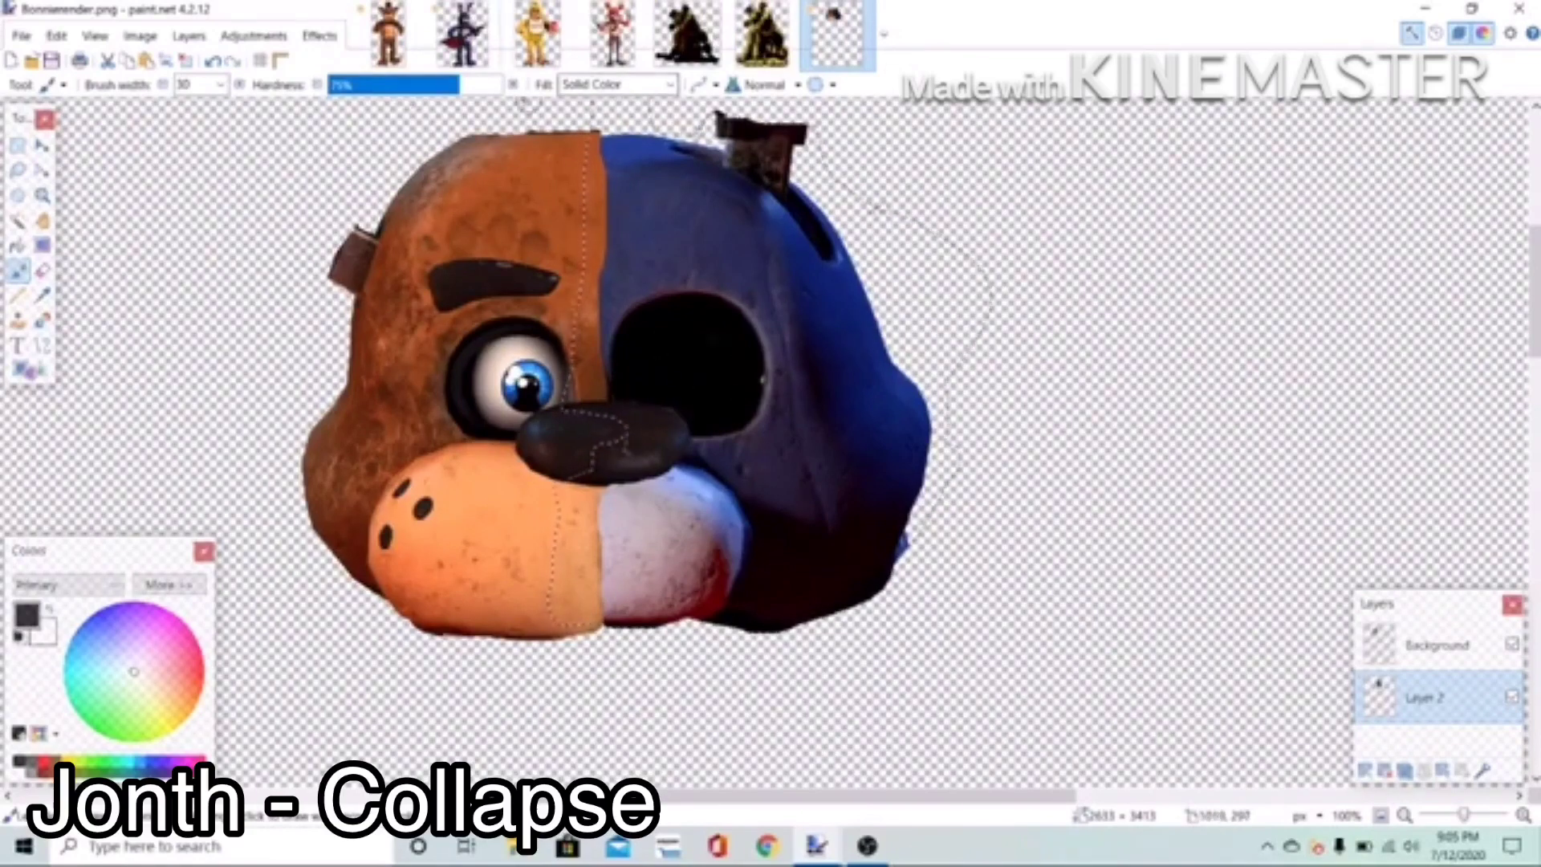
Step: Shade the rabbit muzzle along the seam with a low-hardness brush on a new Layer 3 and set the layer's opacity to 80
{"action": "left_click", "coordinate": [616, 84]}
{"action": "left_click", "coordinate": [406, 84]}
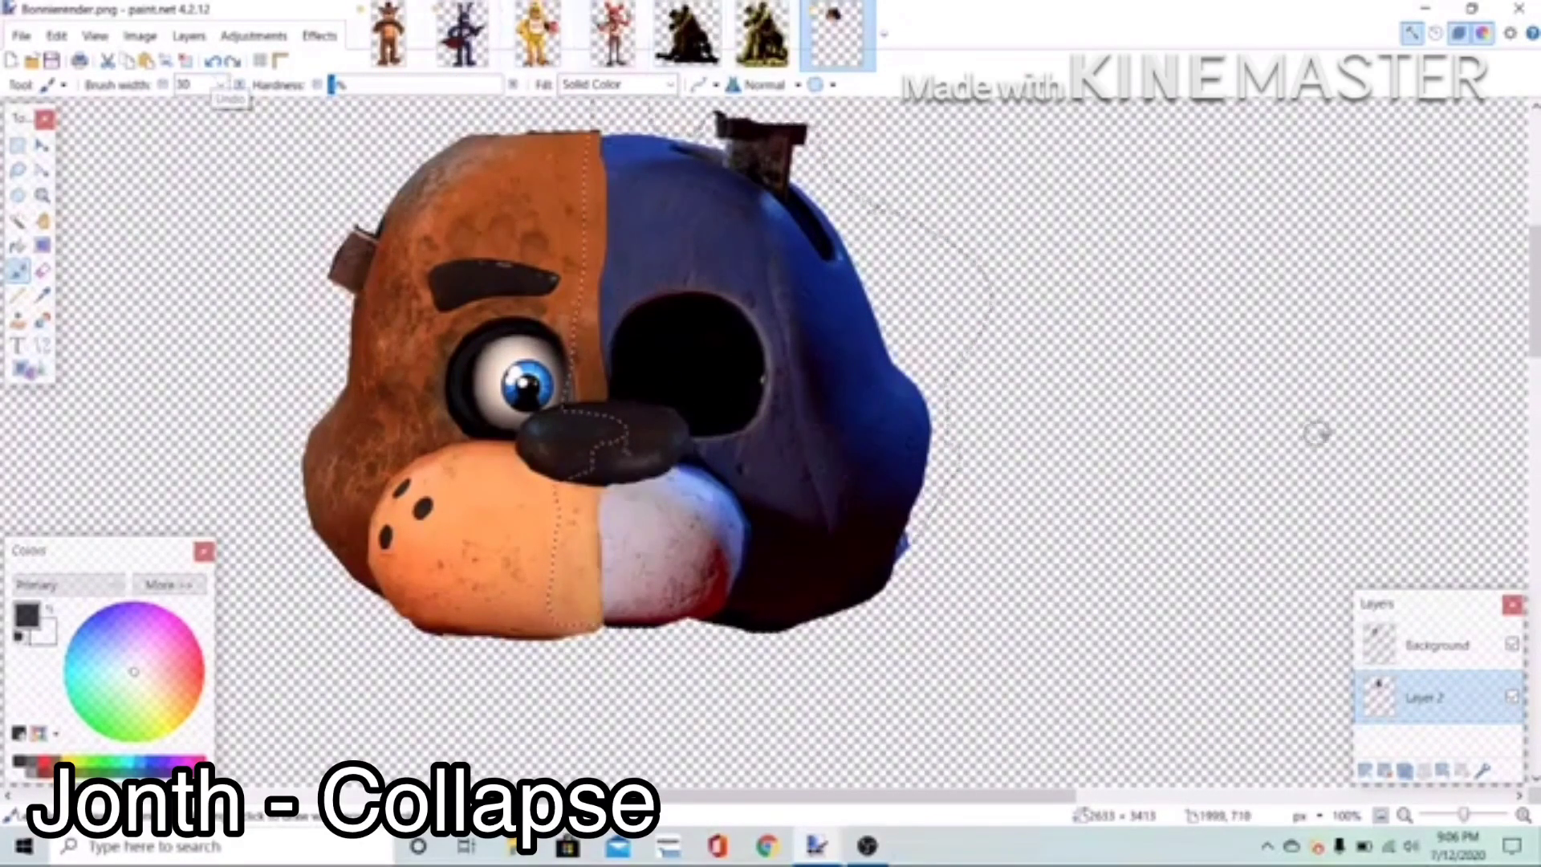
{"action": "key", "text": "ctrl+shift+n"}
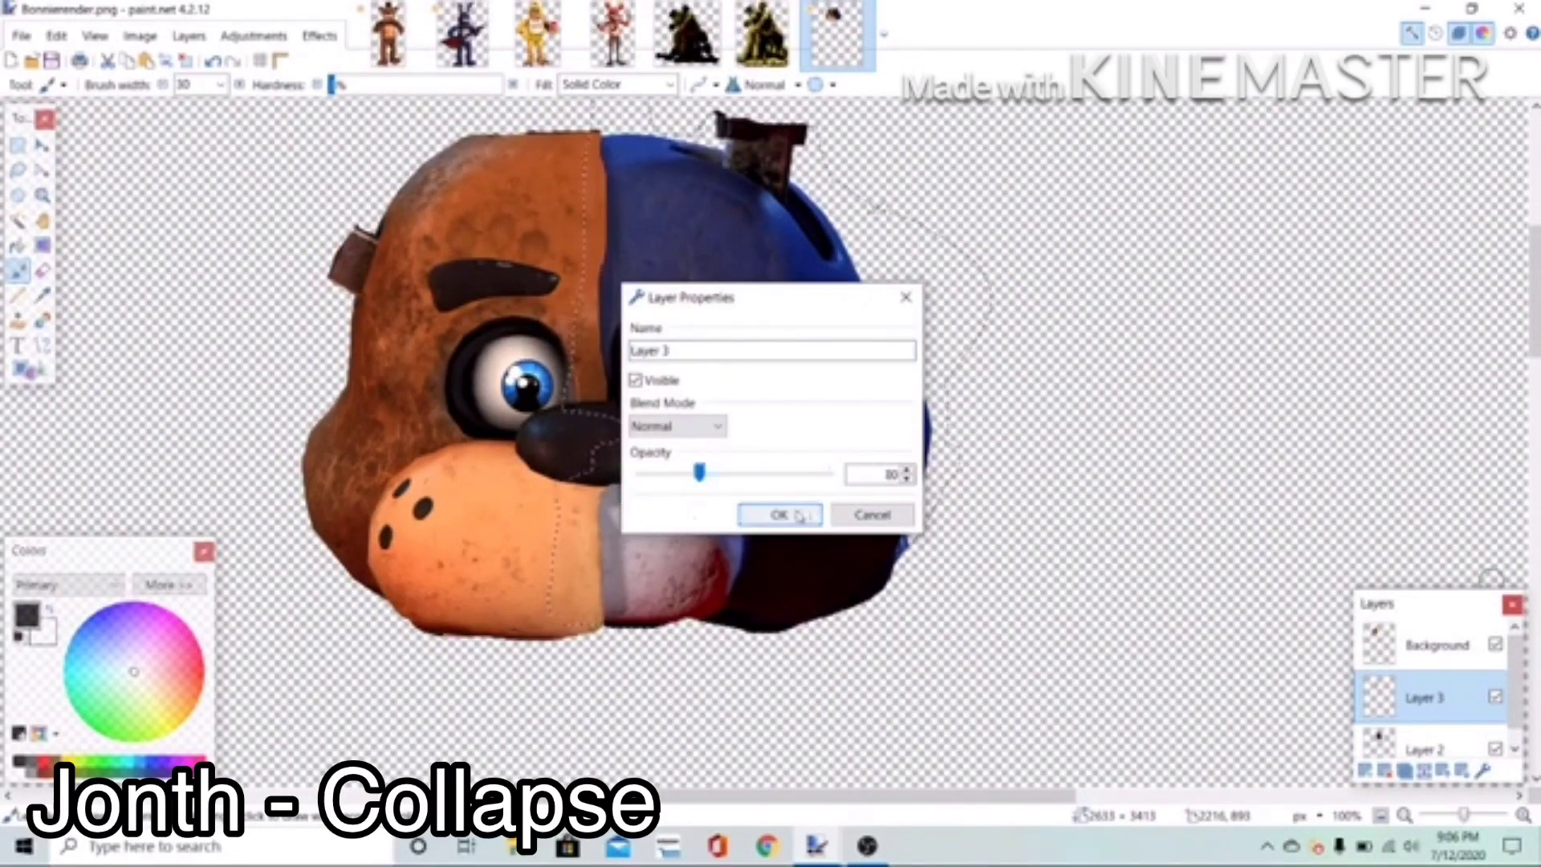
{"action": "left_click", "coordinate": [799, 516]}
{"action": "left_click", "coordinate": [1425, 771]}
{"action": "left_click", "coordinate": [212, 61]}
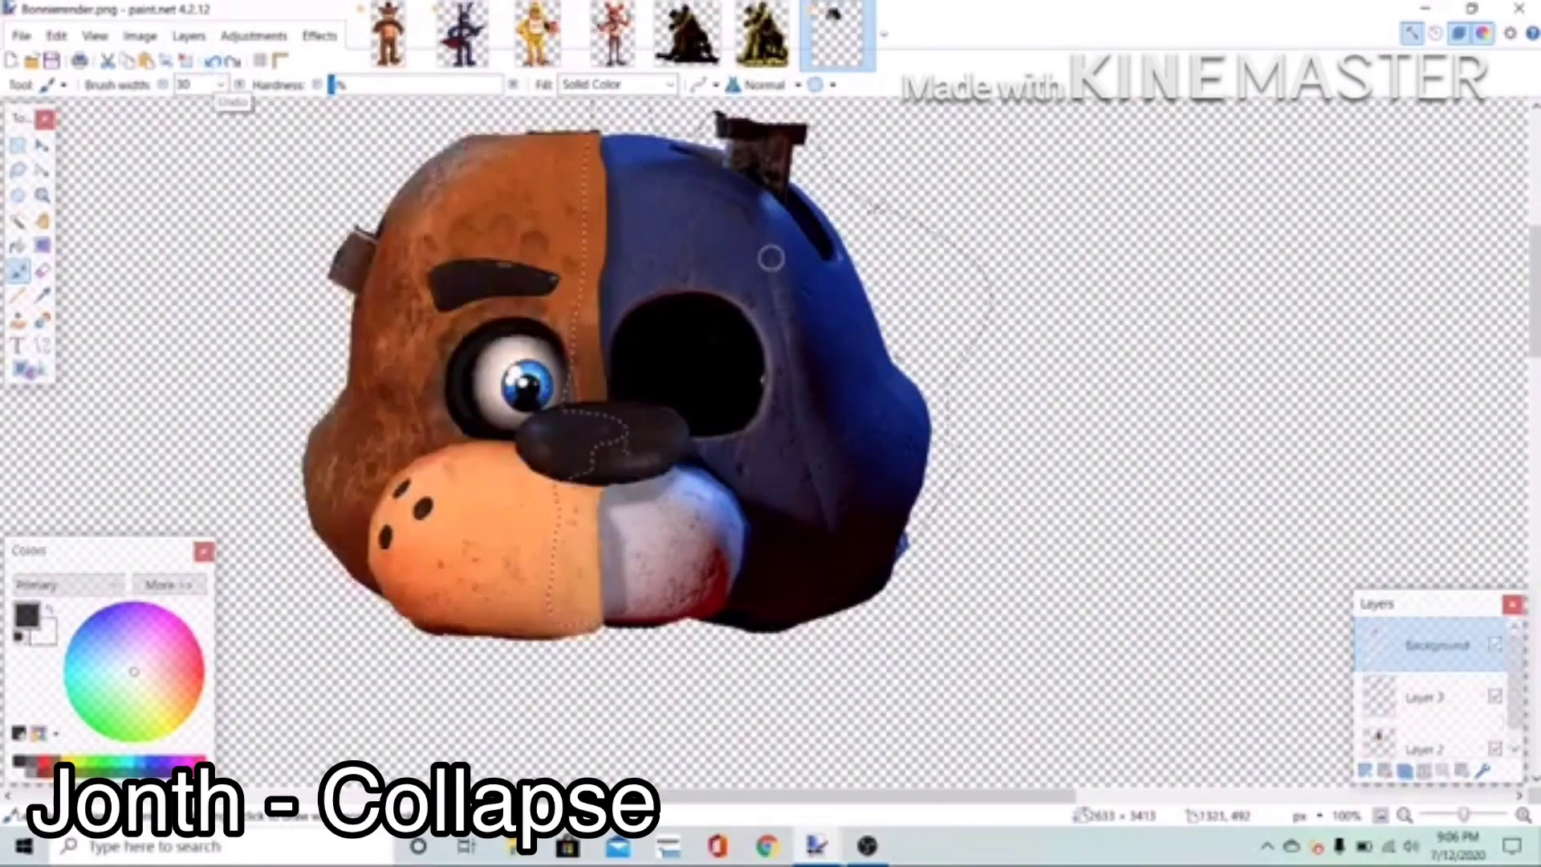
{"action": "left_click", "coordinate": [1424, 697]}
{"action": "scroll", "coordinate": [634, 163], "scroll_direction": "up", "scroll_amount": 3}
{"action": "left_click", "coordinate": [1414, 638]}
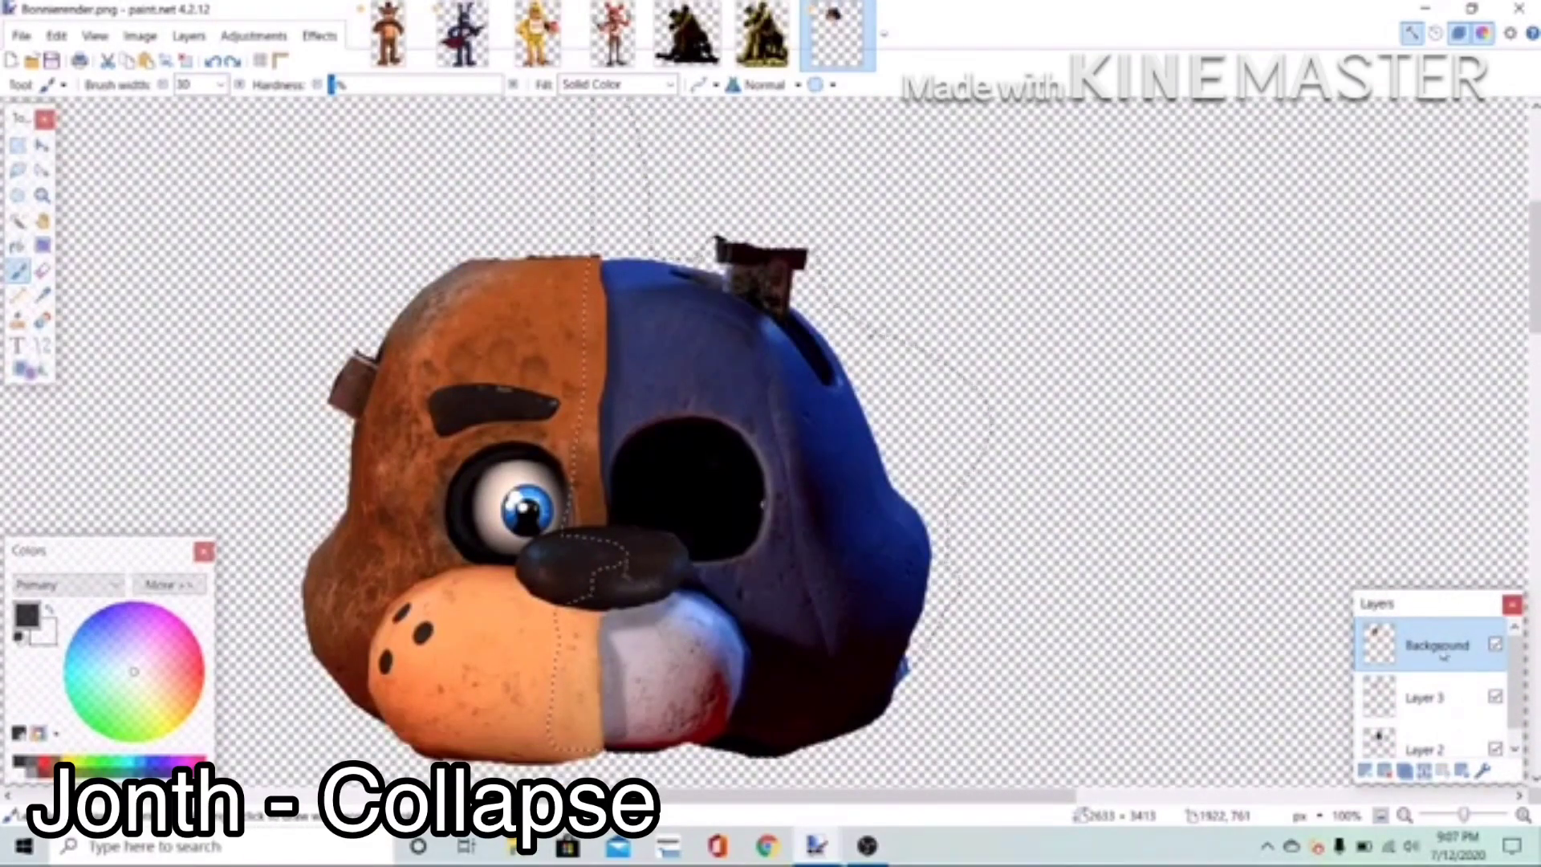
{"action": "double_click", "coordinate": [1436, 646]}
{"action": "left_click", "coordinate": [779, 515]}
Step: Set Layer 3's opacity to 80 and merge Layer 3 and the Background layer down into Layer 2
{"action": "double_click", "coordinate": [1424, 697]}
{"action": "left_click_drag", "start_coordinate": [829, 474], "coordinate": [699, 475]}
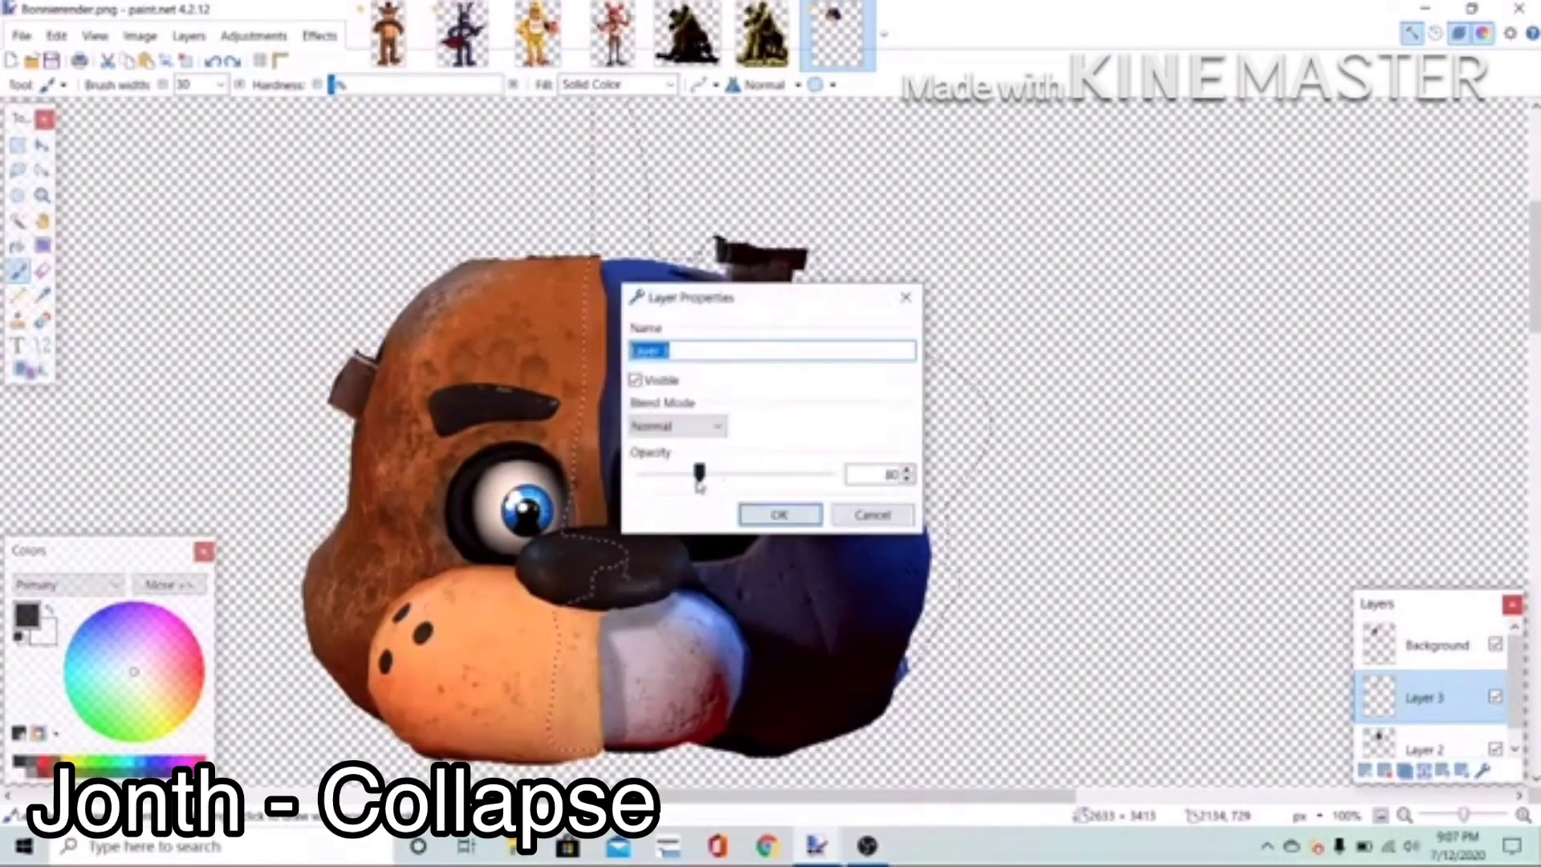
{"action": "left_click", "coordinate": [809, 517]}
{"action": "left_click", "coordinate": [1423, 770]}
{"action": "left_click", "coordinate": [1436, 646]}
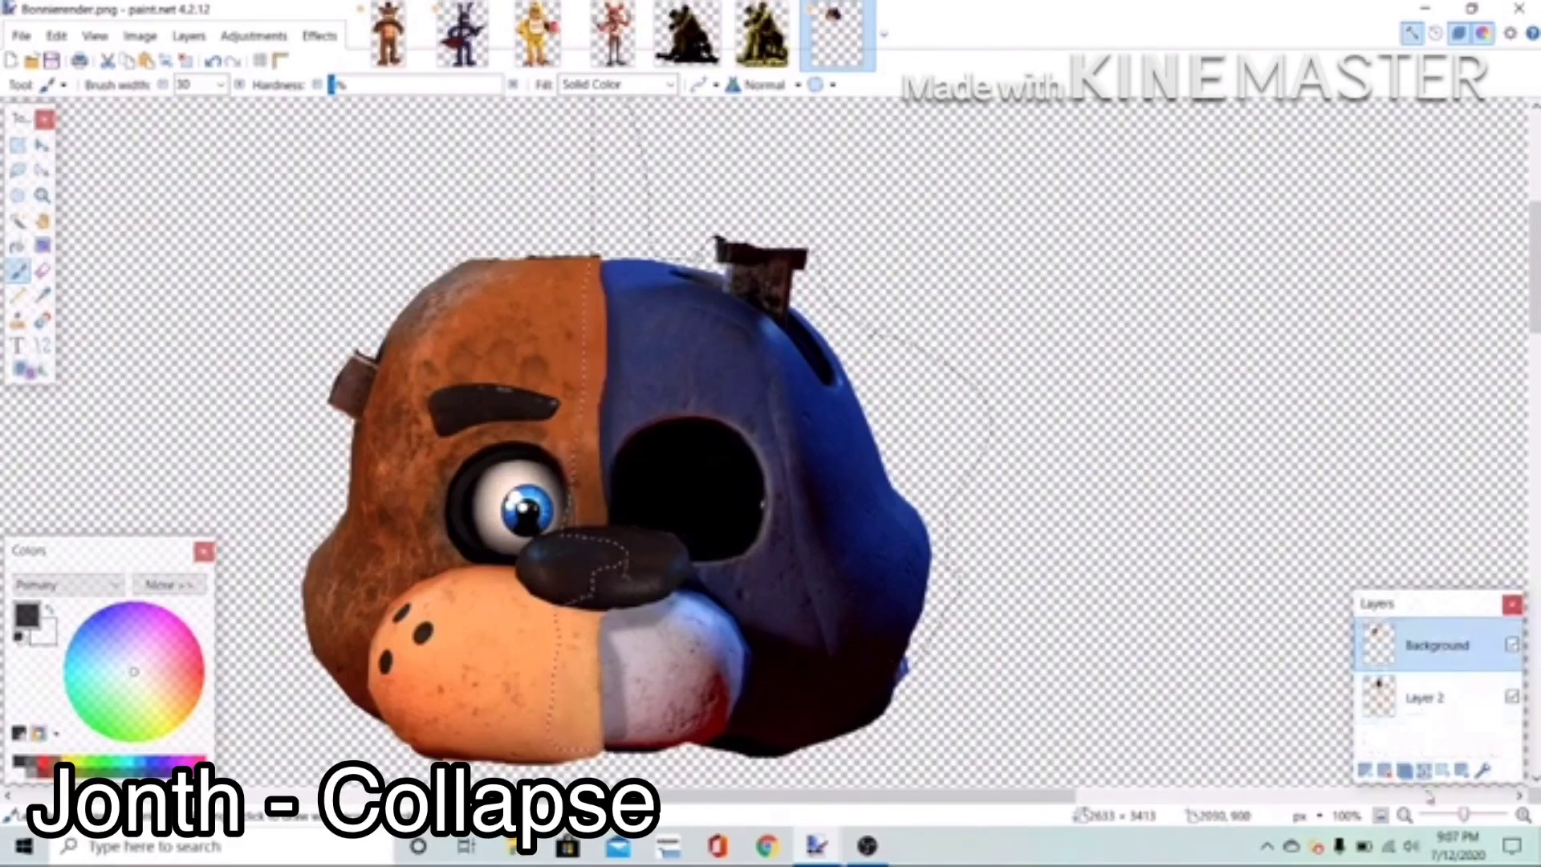
{"action": "left_click", "coordinate": [1423, 770]}
Step: Switch to the golden bear image Gf2.png and lasso its open lower jaw
{"action": "scroll", "coordinate": [428, 104], "scroll_direction": "down", "scroll_amount": 1}
{"action": "scroll", "coordinate": [428, 104], "scroll_direction": "down", "scroll_amount": 3}
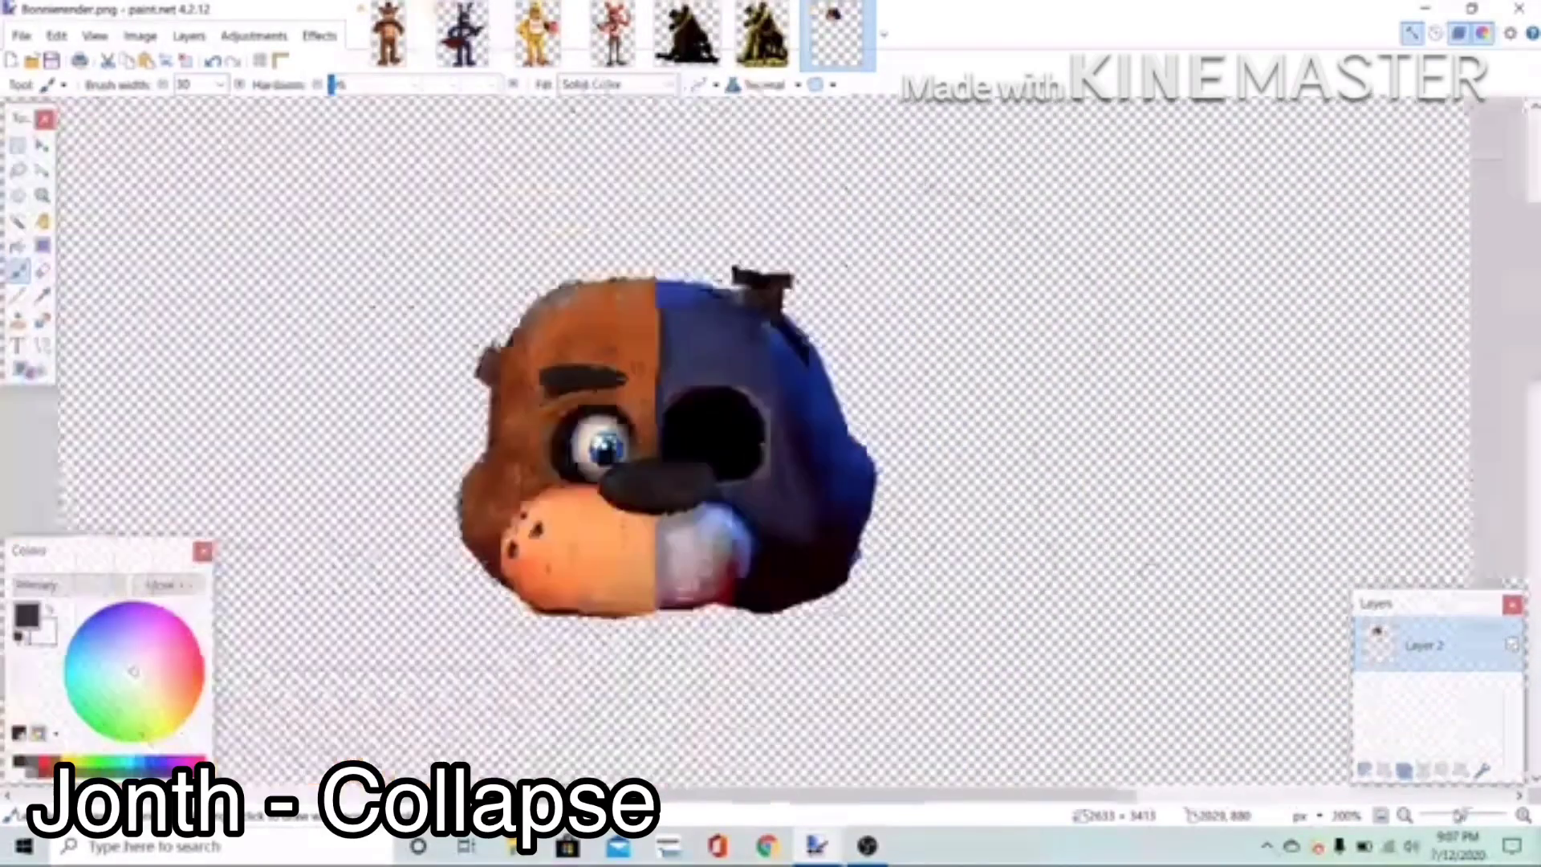
{"action": "left_click", "coordinate": [686, 33]}
{"action": "left_click", "coordinate": [763, 34]}
{"action": "left_click_drag", "start_coordinate": [1463, 814], "coordinate": [1472, 815]}
{"action": "left_click_drag", "start_coordinate": [1533, 439], "coordinate": [1533, 386]}
{"action": "left_click", "coordinate": [18, 169]}
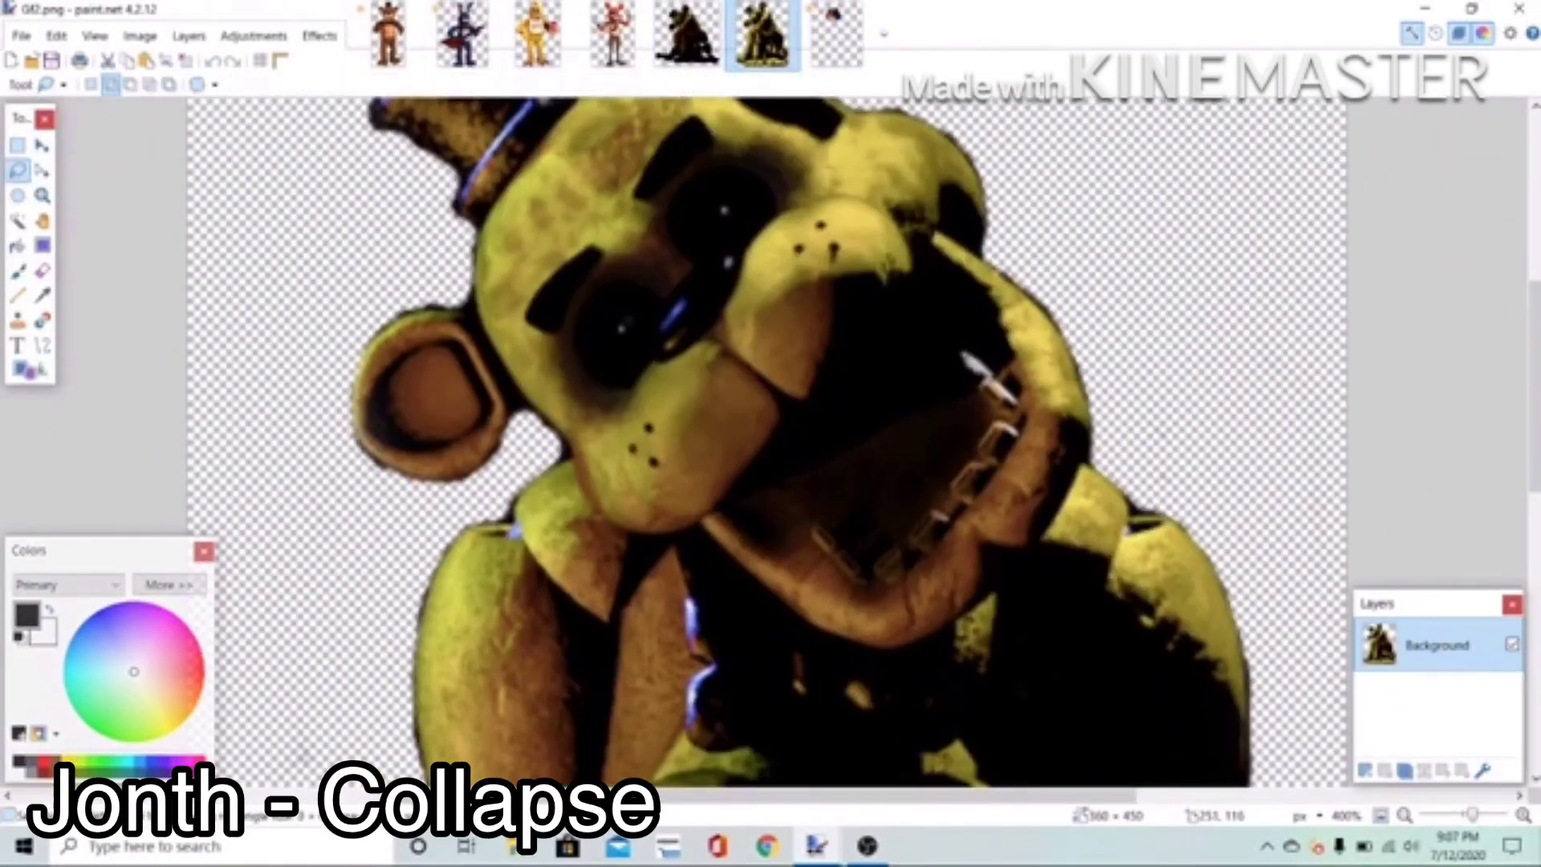
{"action": "mouse_move", "coordinate": [914, 264]}
{"action": "left_mouse_down"}
{"action": "mouse_move", "coordinate": [734, 482]}
{"action": "mouse_move", "coordinate": [794, 642]}
{"action": "mouse_move", "coordinate": [1067, 465]}
{"action": "mouse_move", "coordinate": [1123, 337]}
{"action": "mouse_move", "coordinate": [1031, 248]}
{"action": "left_mouse_up"}
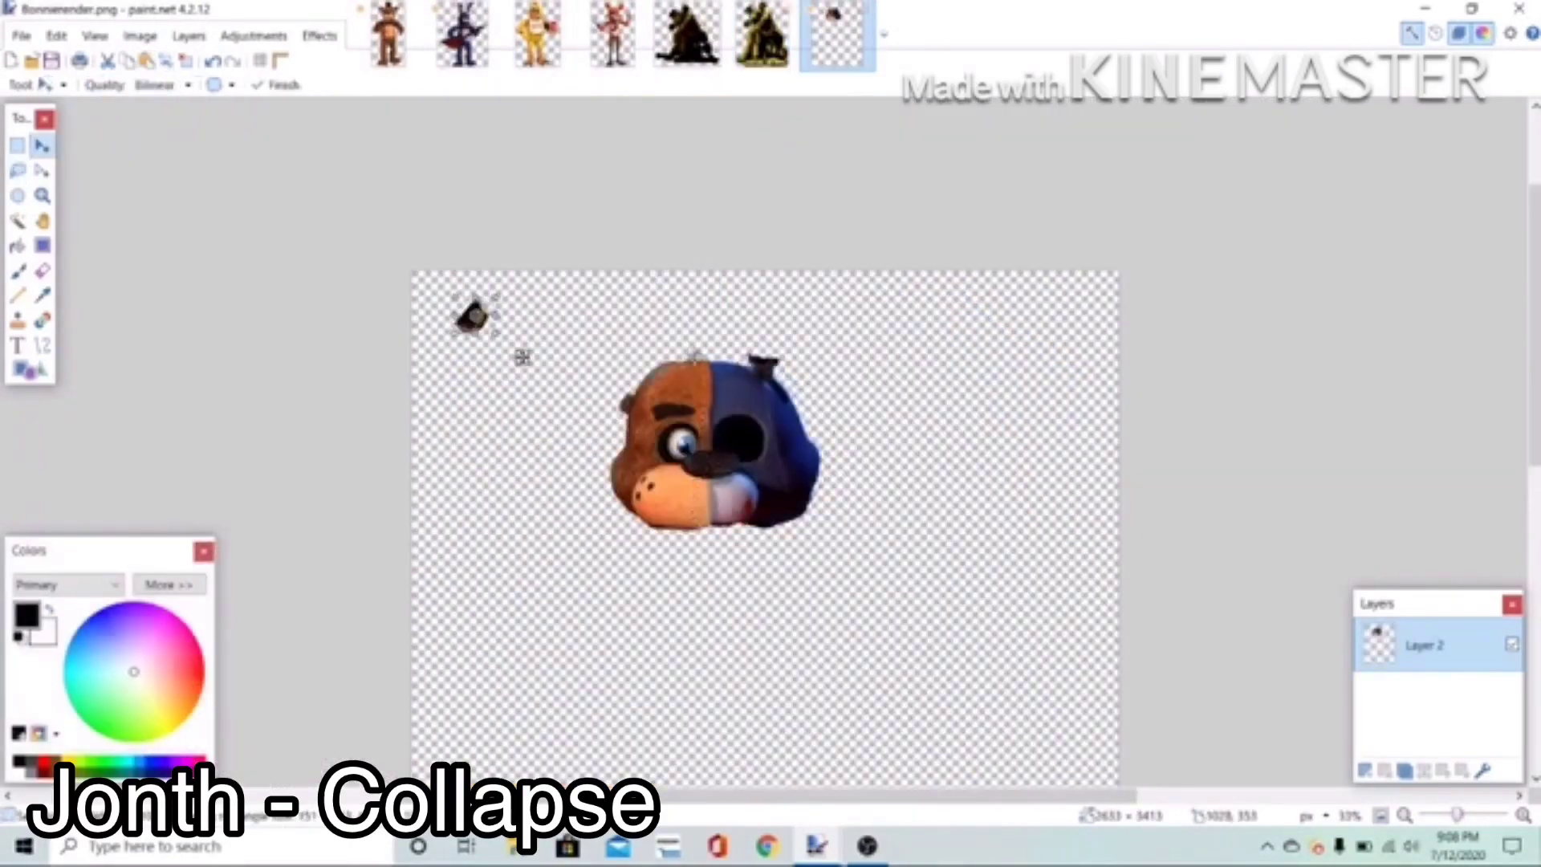
{"action": "mouse_move", "coordinate": [495, 337]}
{"action": "left_mouse_down"}
{"action": "mouse_move", "coordinate": [669, 458]}
{"action": "mouse_move", "coordinate": [647, 445]}
{"action": "left_mouse_up"}
{"action": "left_click_drag", "start_coordinate": [628, 275], "coordinate": [670, 340]}
{"action": "left_click_drag", "start_coordinate": [718, 355], "coordinate": [851, 571]}
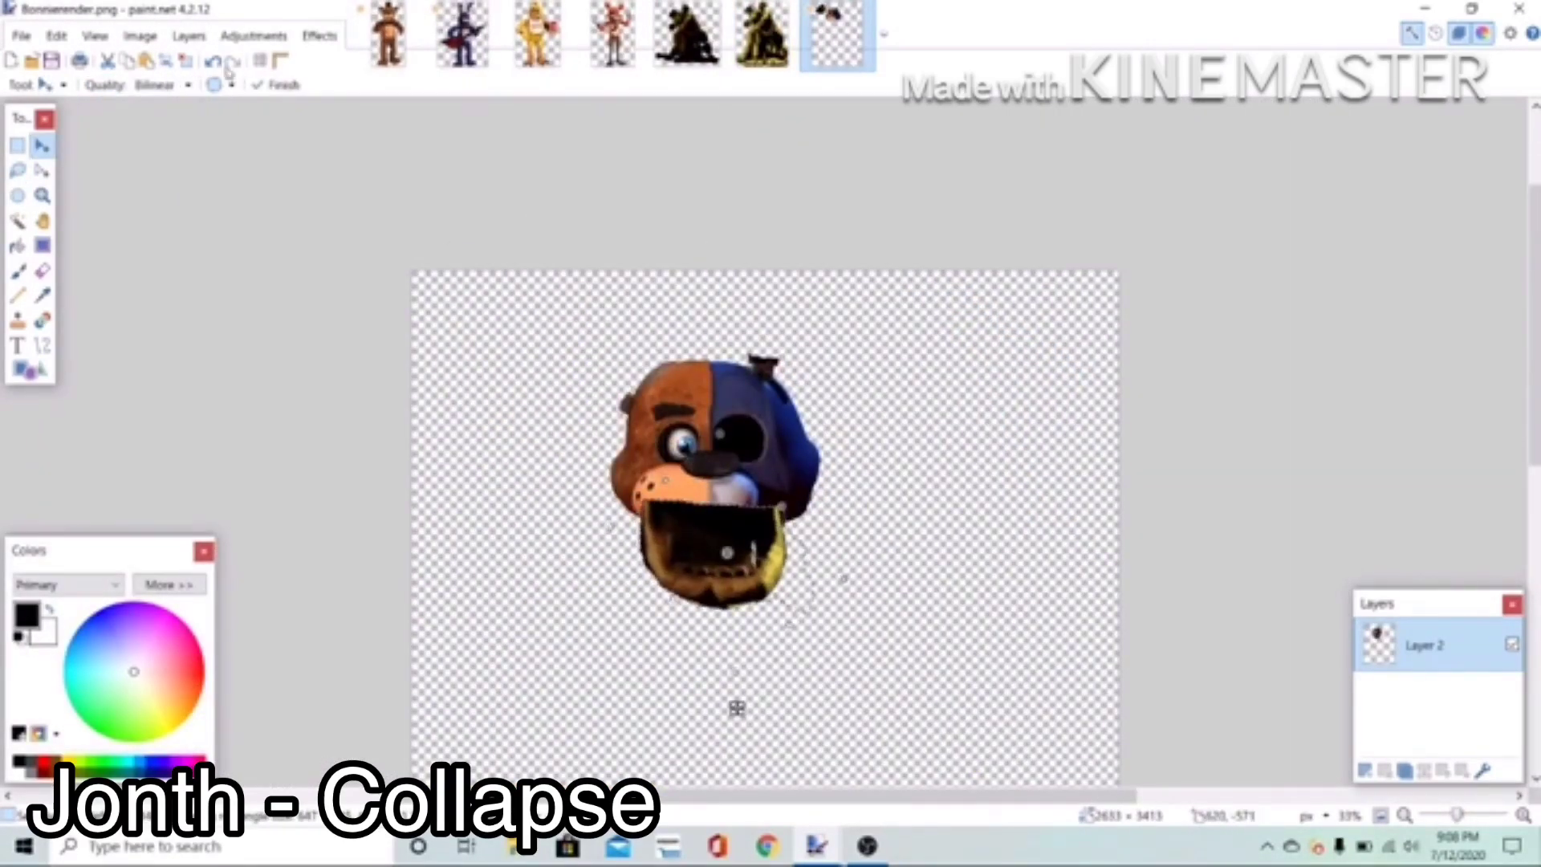
{"action": "left_click", "coordinate": [212, 63]}
{"action": "left_click", "coordinate": [211, 62]}
Step: Paste the golden bear's jaw on a new layer beneath the face, enlarged and rotated to fit under the muzzle
{"action": "left_click", "coordinate": [1364, 770]}
{"action": "left_click", "coordinate": [1461, 770]}
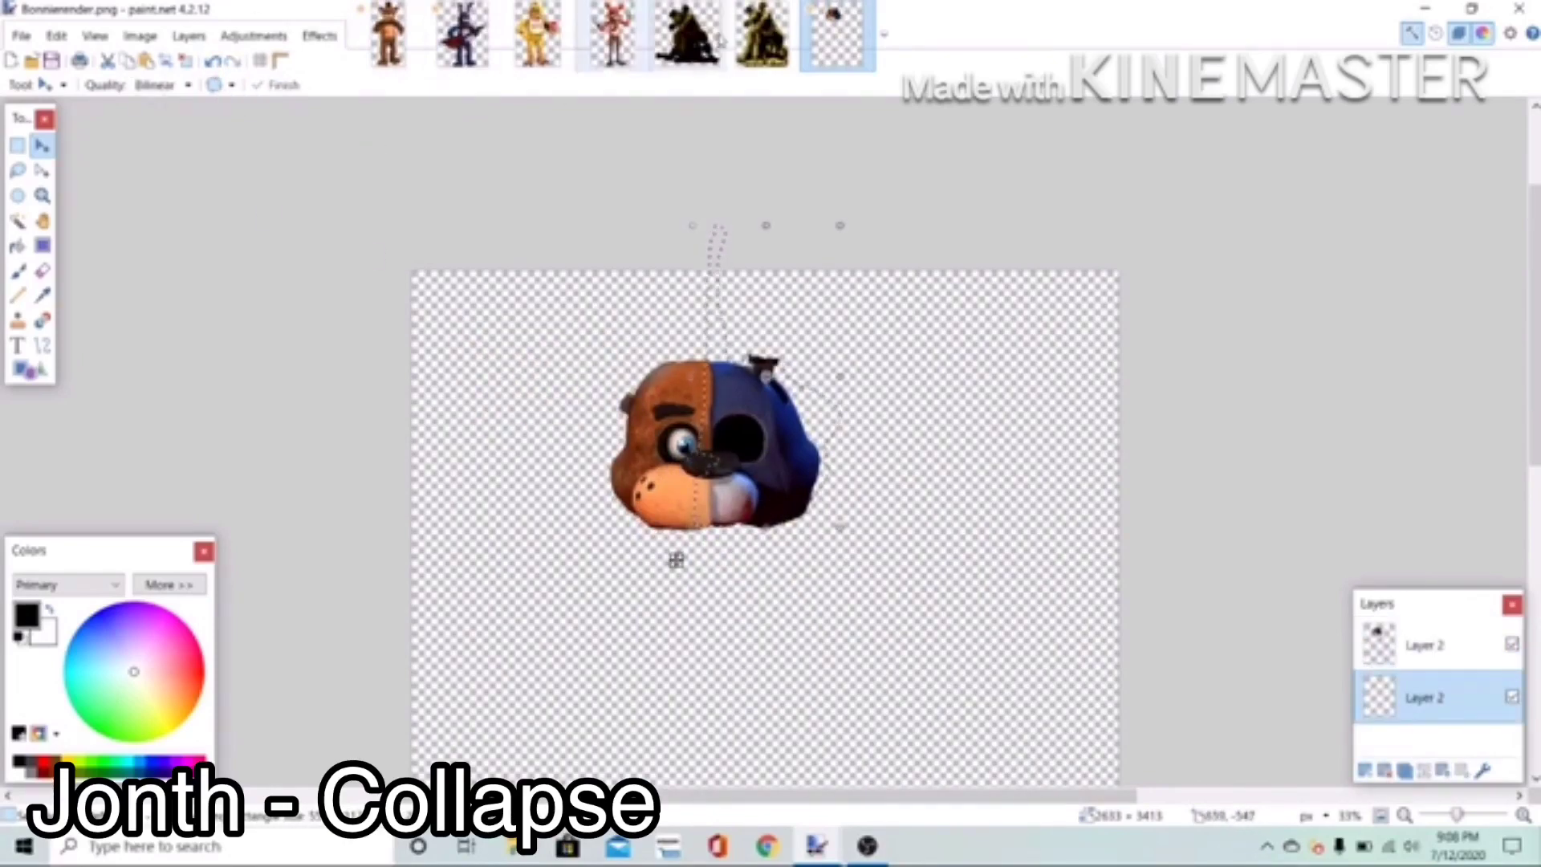
{"action": "left_click", "coordinate": [758, 39]}
{"action": "left_click", "coordinate": [17, 170]}
{"action": "left_click", "coordinate": [124, 61]}
{"action": "left_click", "coordinate": [837, 35]}
{"action": "left_click", "coordinate": [146, 61]}
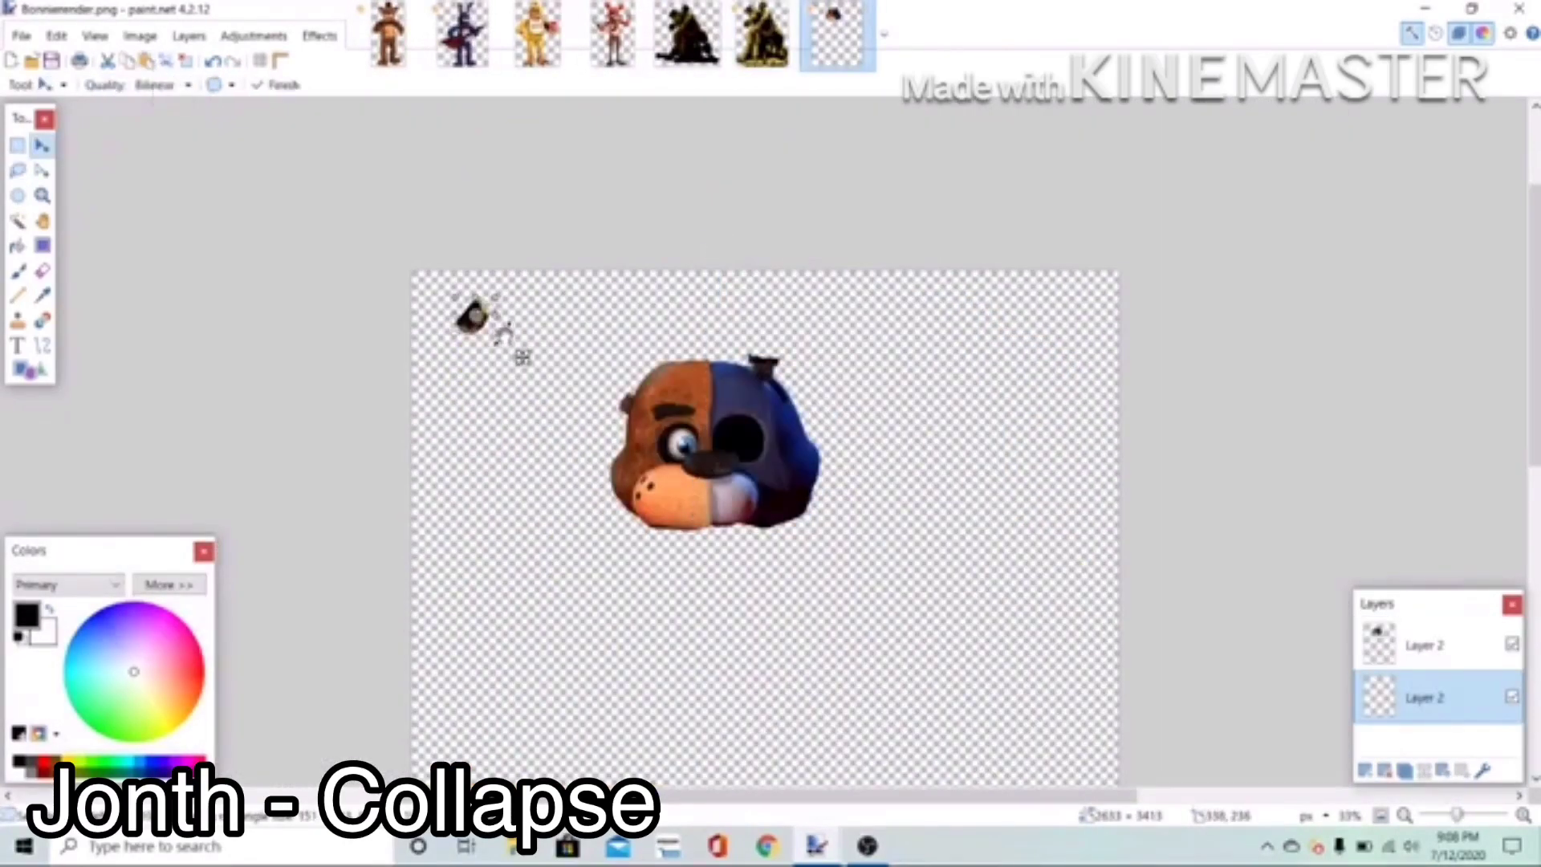
{"action": "left_click_drag", "start_coordinate": [497, 336], "coordinate": [713, 719]}
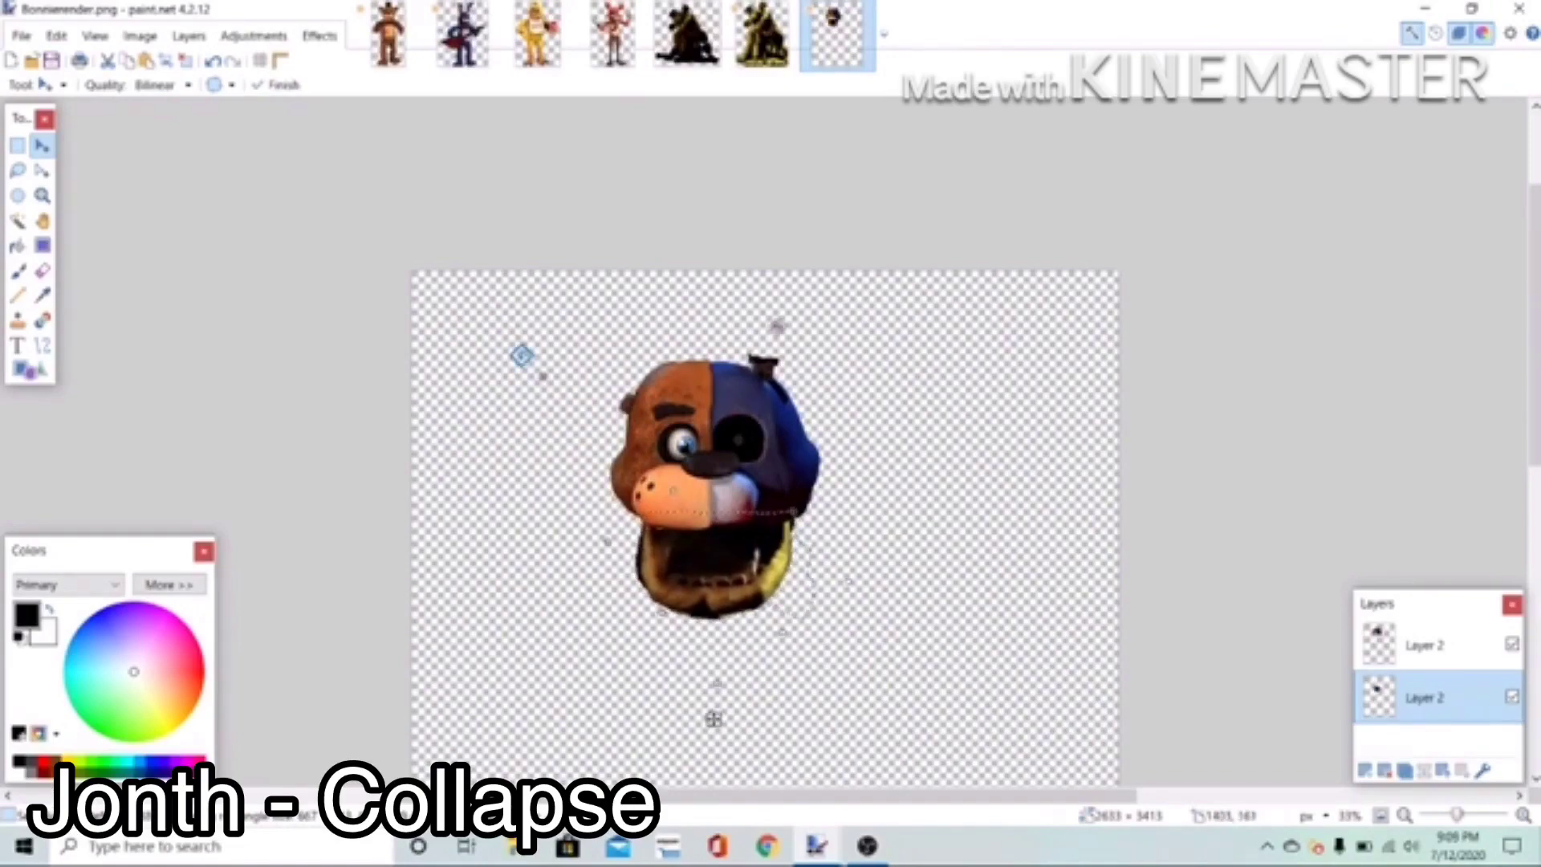
Step: Erase the rough fringe along the lower and left edges of the golden jaw with a 30-wide eraser
{"action": "left_click", "coordinate": [42, 271]}
{"action": "left_click_drag", "start_coordinate": [1457, 814], "coordinate": [1467, 814]}
{"action": "left_click_drag", "start_coordinate": [1532, 252], "coordinate": [1532, 329]}
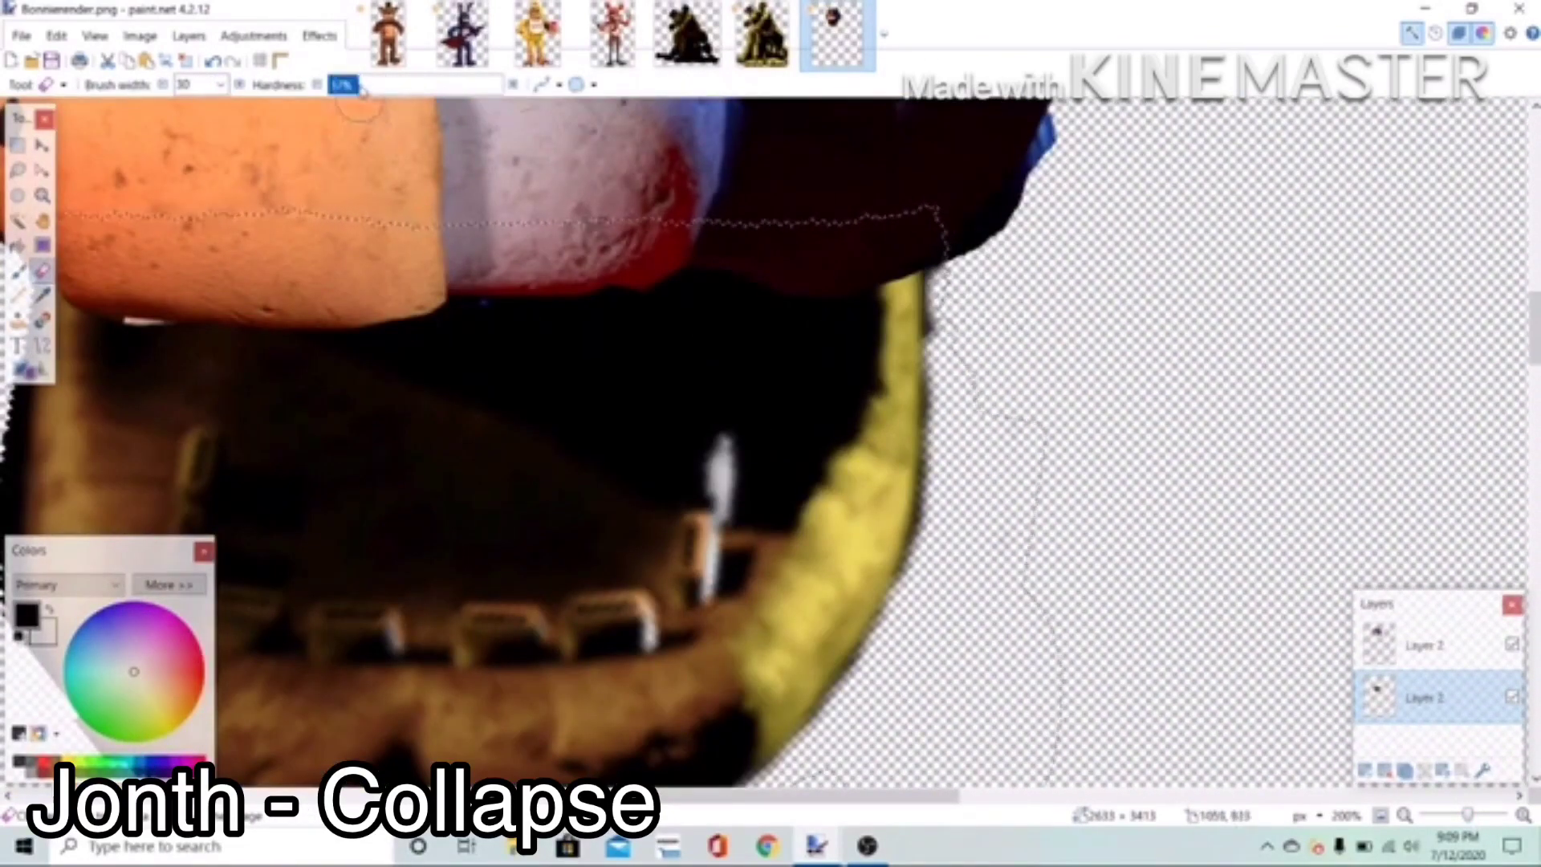
{"action": "scroll", "coordinate": [935, 567], "scroll_direction": "down", "scroll_amount": 4}
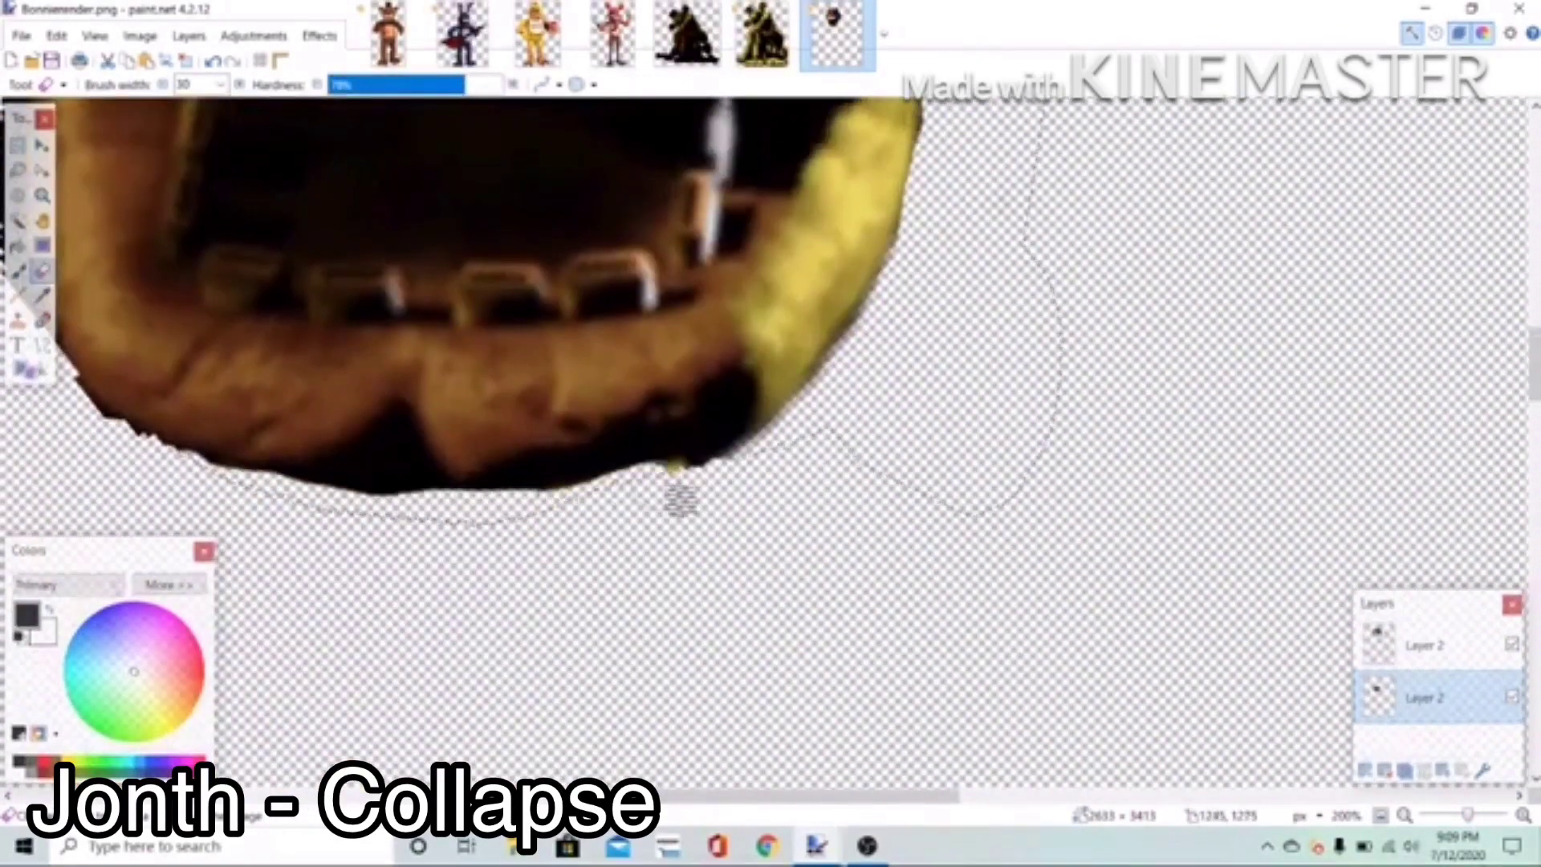
{"action": "left_click_drag", "start_coordinate": [560, 520], "coordinate": [197, 486]}
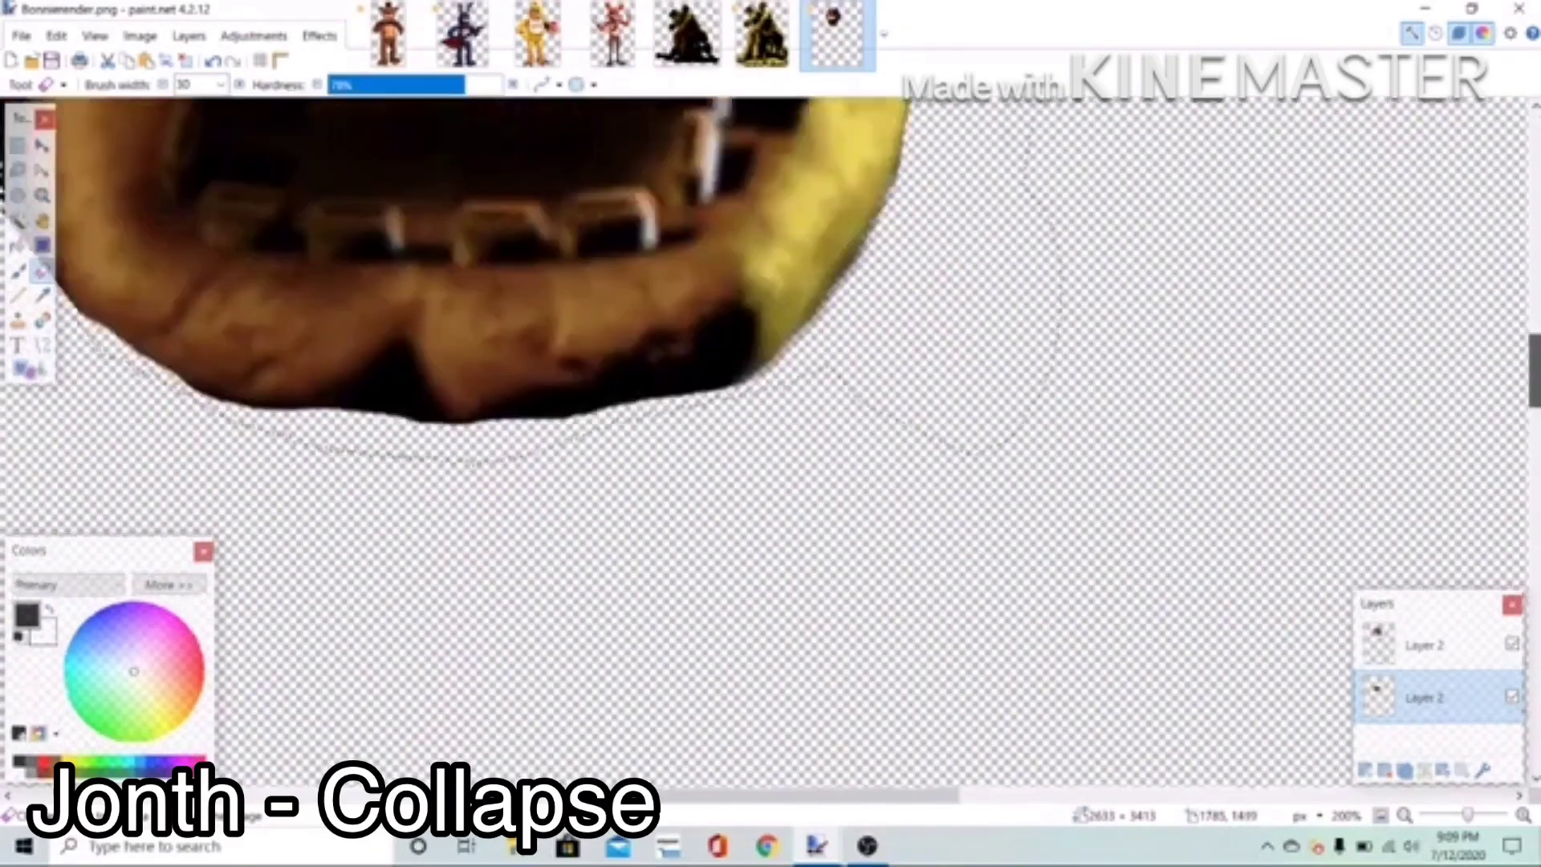
{"action": "scroll", "coordinate": [928, 430], "scroll_direction": "up", "scroll_amount": 2}
{"action": "scroll", "coordinate": [771, 558], "scroll_direction": "left", "scroll_amount": 5}
{"action": "scroll", "coordinate": [1515, 233], "scroll_direction": "up", "scroll_amount": 2}
{"action": "mouse_move", "coordinate": [539, 255]}
{"action": "left_mouse_down"}
{"action": "mouse_move", "coordinate": [559, 299]}
{"action": "mouse_move", "coordinate": [532, 421]}
{"action": "mouse_move", "coordinate": [547, 387]}
{"action": "mouse_move", "coordinate": [539, 560]}
{"action": "mouse_move", "coordinate": [593, 675]}
{"action": "left_mouse_up"}
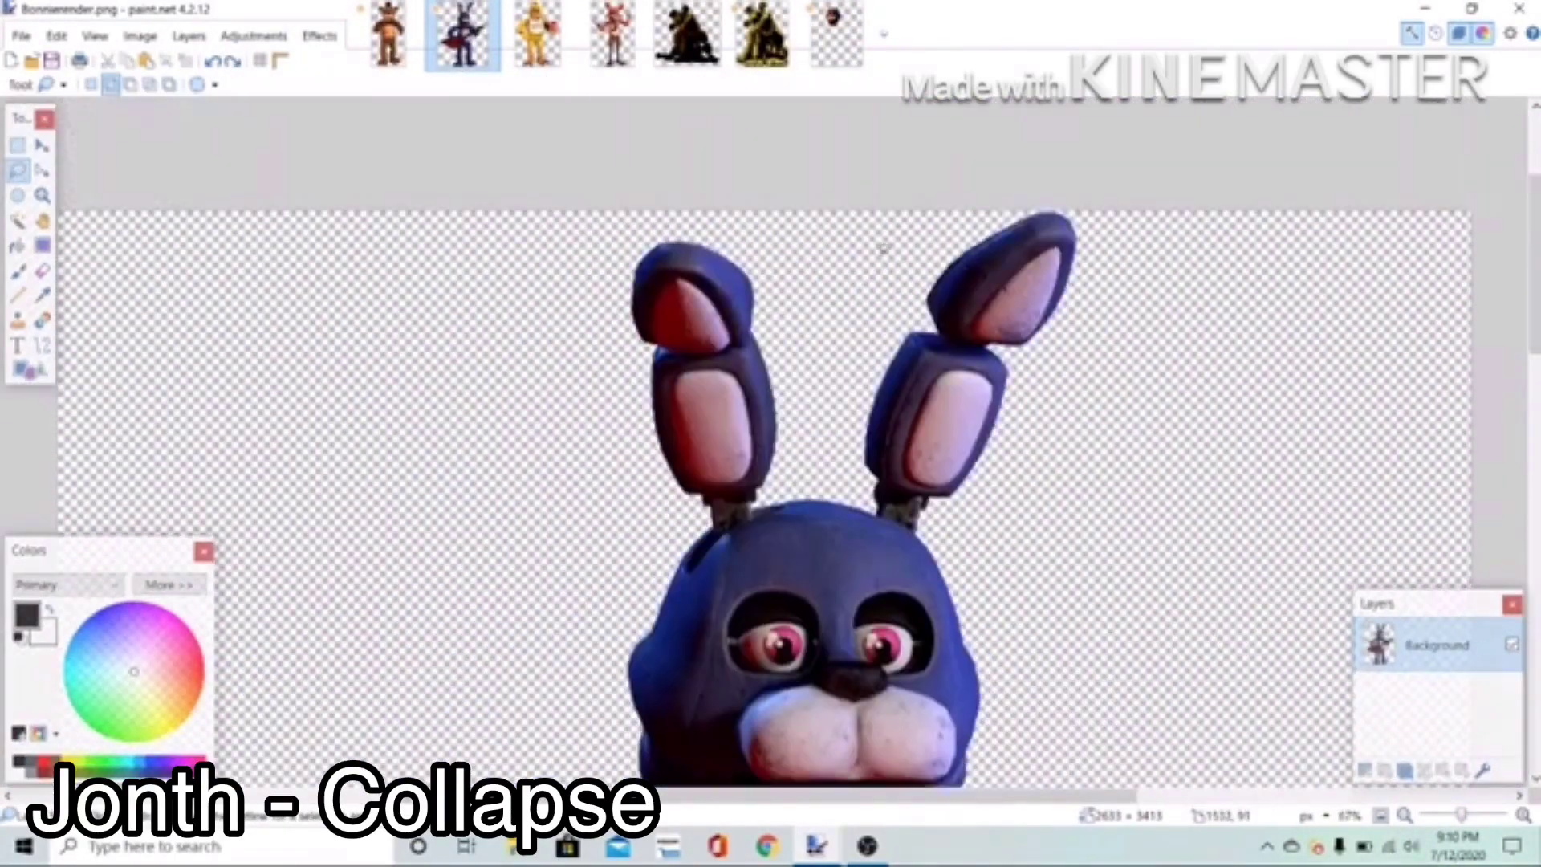
Step: Copy the blue rabbit's right-hand ear onto the brown bear half's ear socket, rotated to fit, and merge the face layer down
{"action": "mouse_move", "coordinate": [883, 250]}
{"action": "left_mouse_down"}
{"action": "mouse_move", "coordinate": [931, 498]}
{"action": "mouse_move", "coordinate": [923, 232]}
{"action": "left_mouse_up"}
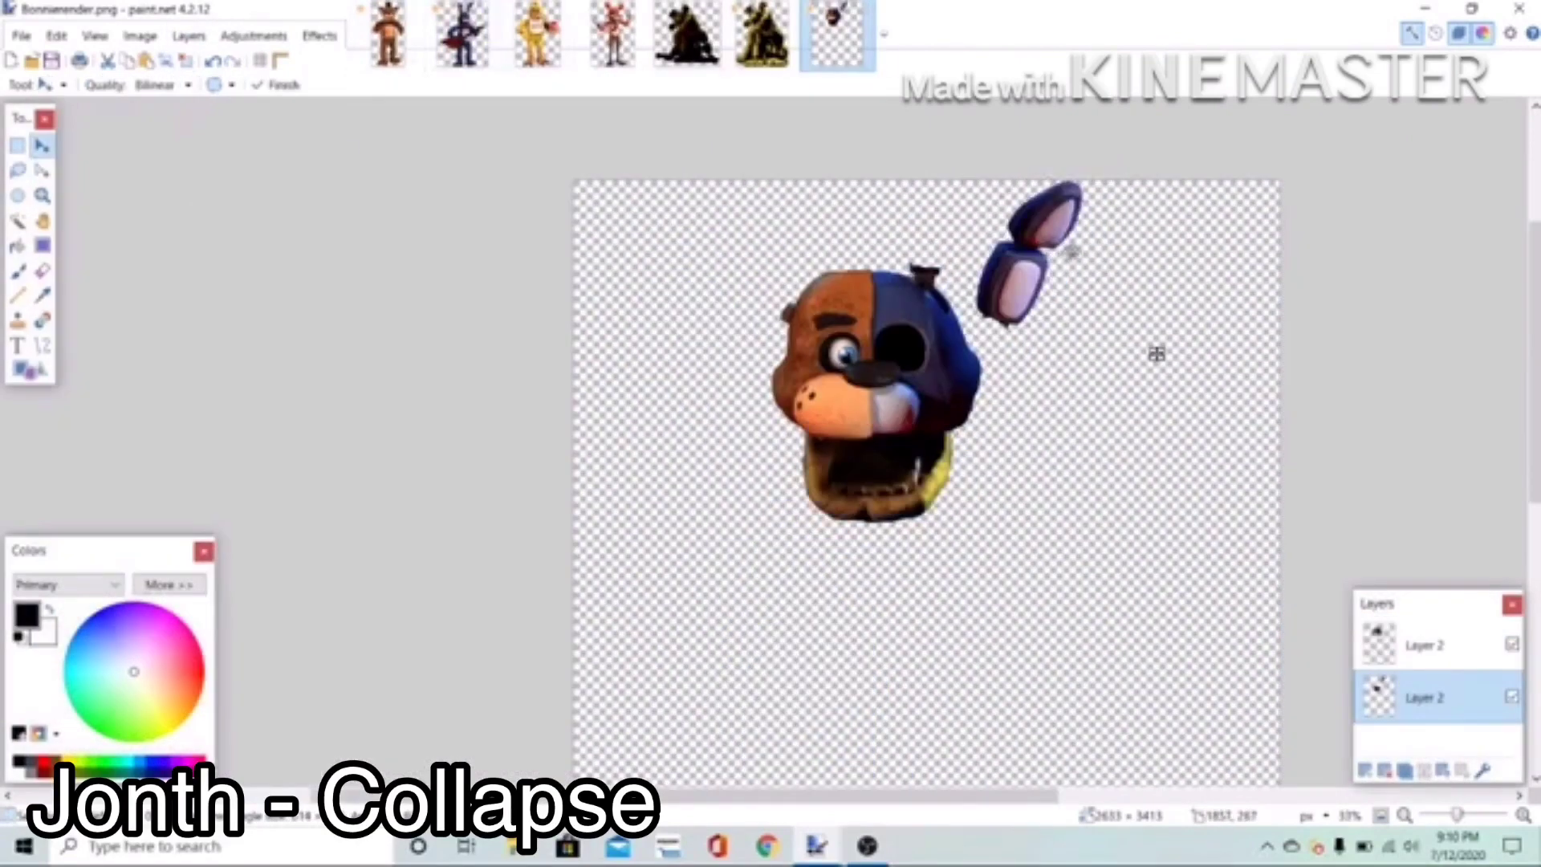
{"action": "mouse_move", "coordinate": [1155, 348]}
{"action": "left_mouse_down"}
{"action": "mouse_move", "coordinate": [865, 277]}
{"action": "mouse_move", "coordinate": [601, 347]}
{"action": "mouse_move", "coordinate": [677, 446]}
{"action": "left_mouse_up"}
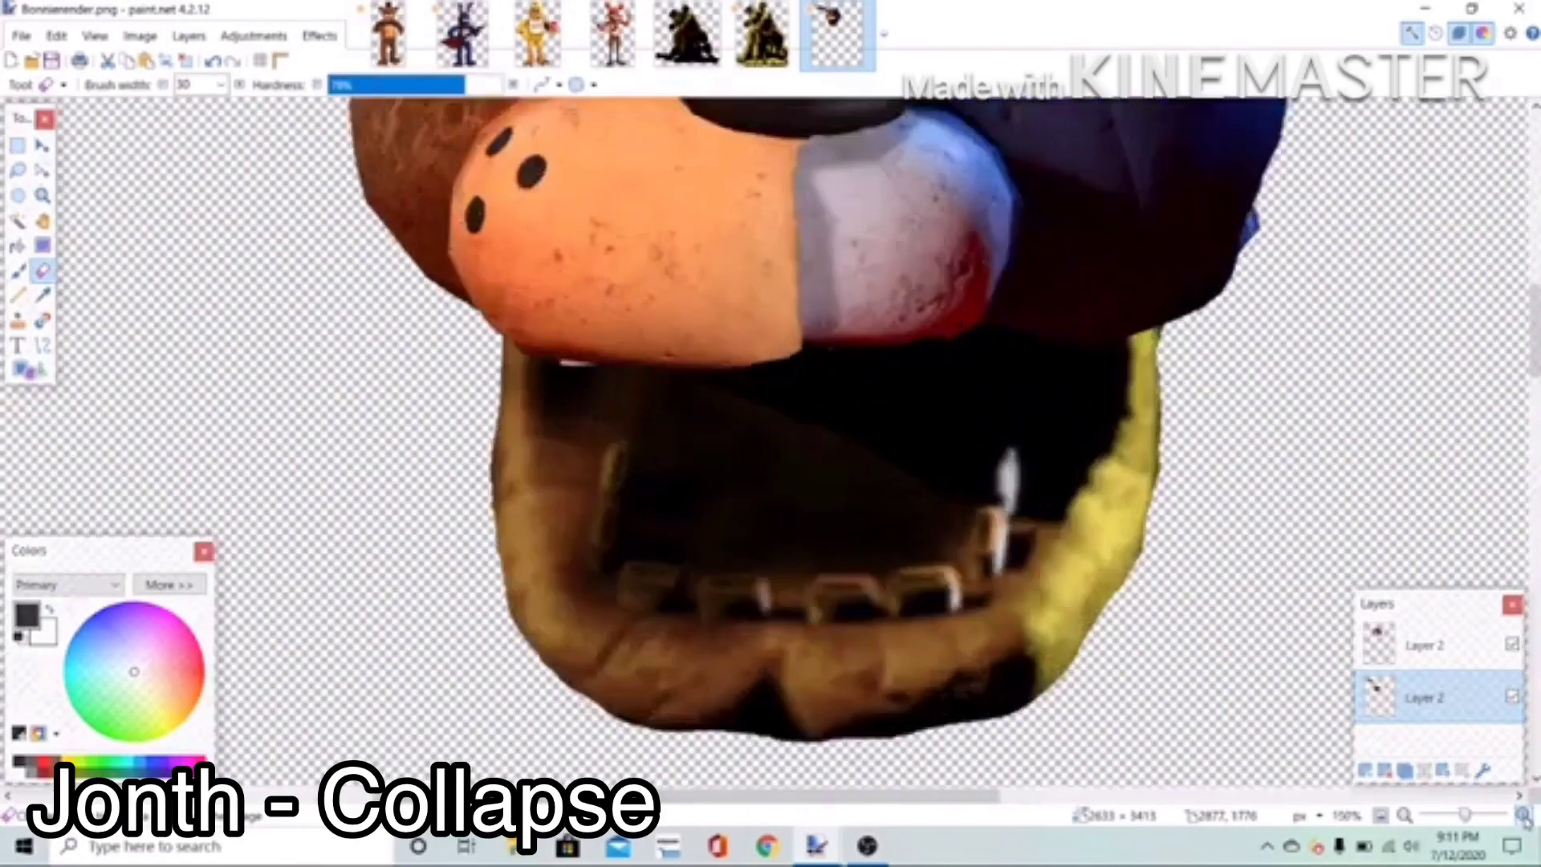
{"action": "scroll", "coordinate": [411, 445], "scroll_direction": "up", "scroll_amount": 5}
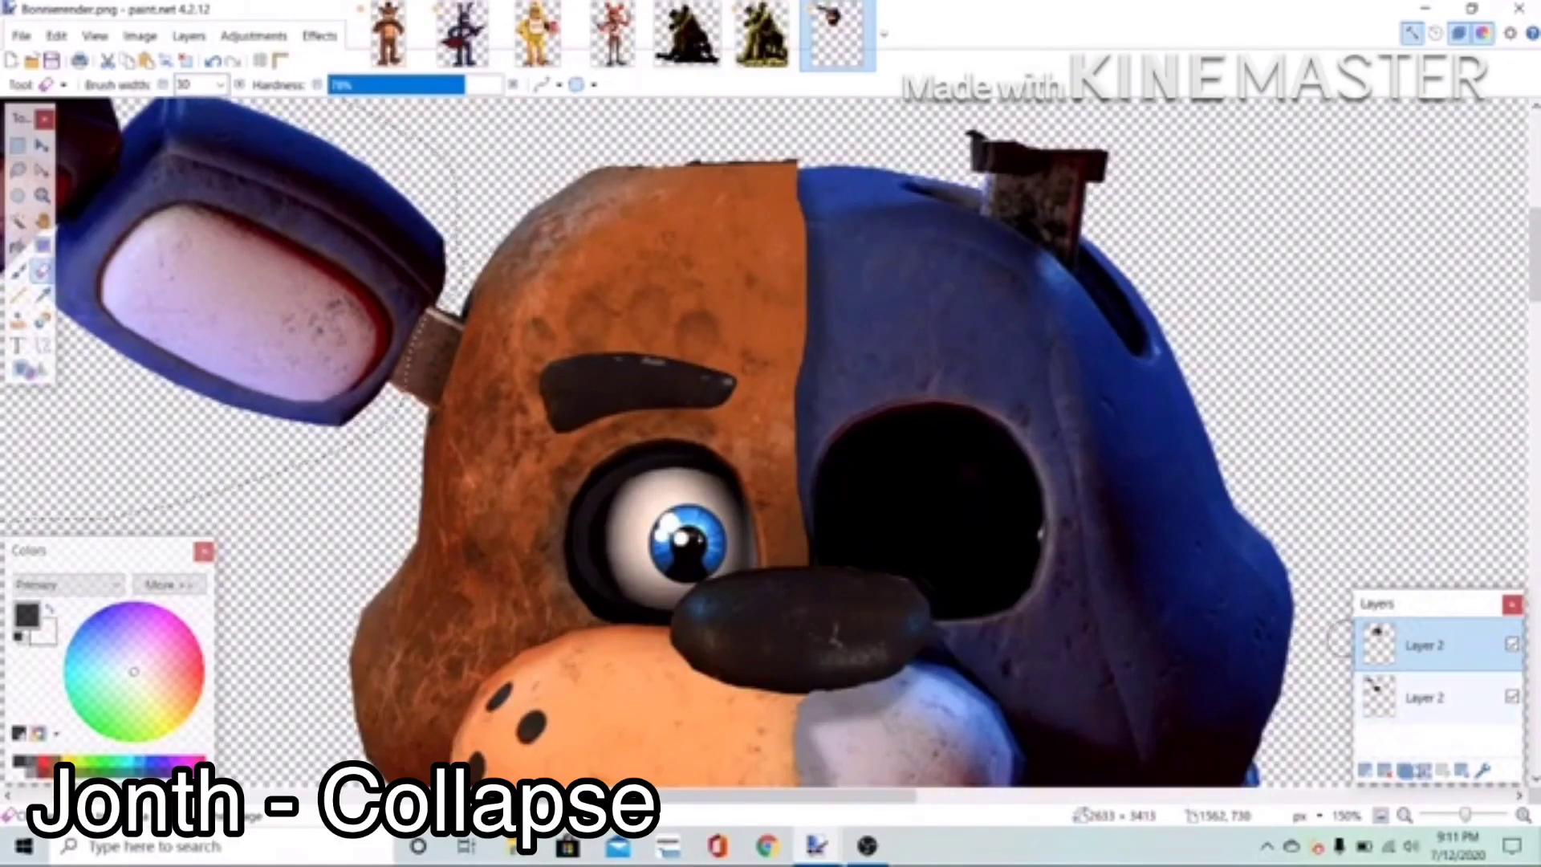
{"action": "left_click", "coordinate": [1422, 771]}
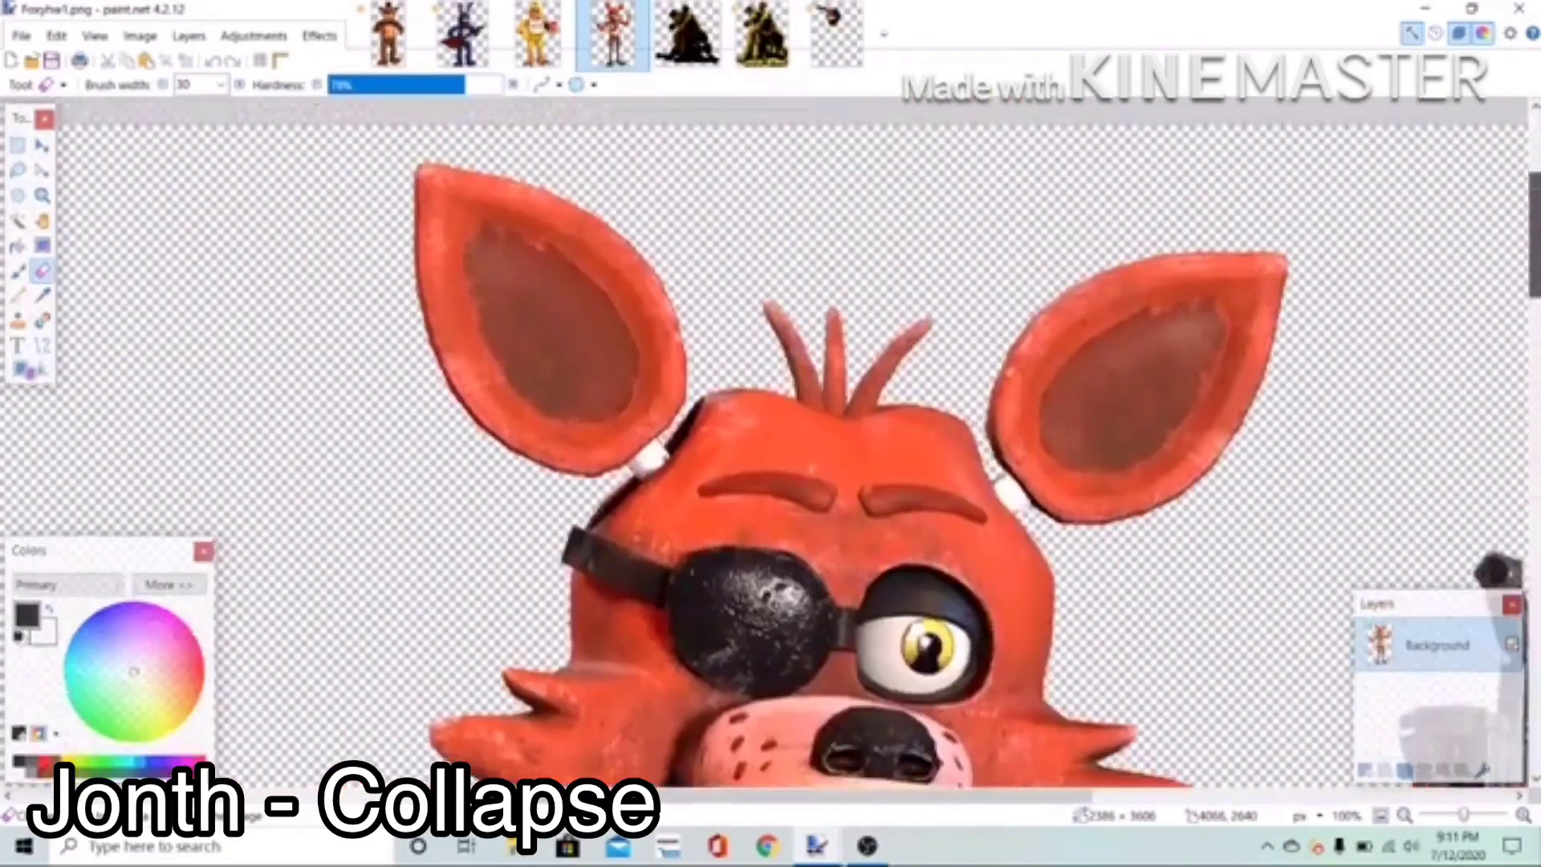
Step: Lasso the red fox's right-hand ear in Foxyhw1.png and copy it
{"action": "key", "text": "s"}
{"action": "mouse_move", "coordinate": [1298, 230]}
{"action": "left_mouse_down"}
{"action": "mouse_move", "coordinate": [1003, 369]}
{"action": "mouse_move", "coordinate": [1350, 560]}
{"action": "left_mouse_up"}
{"action": "left_click", "coordinate": [126, 61]}
{"action": "left_click", "coordinate": [883, 34]}
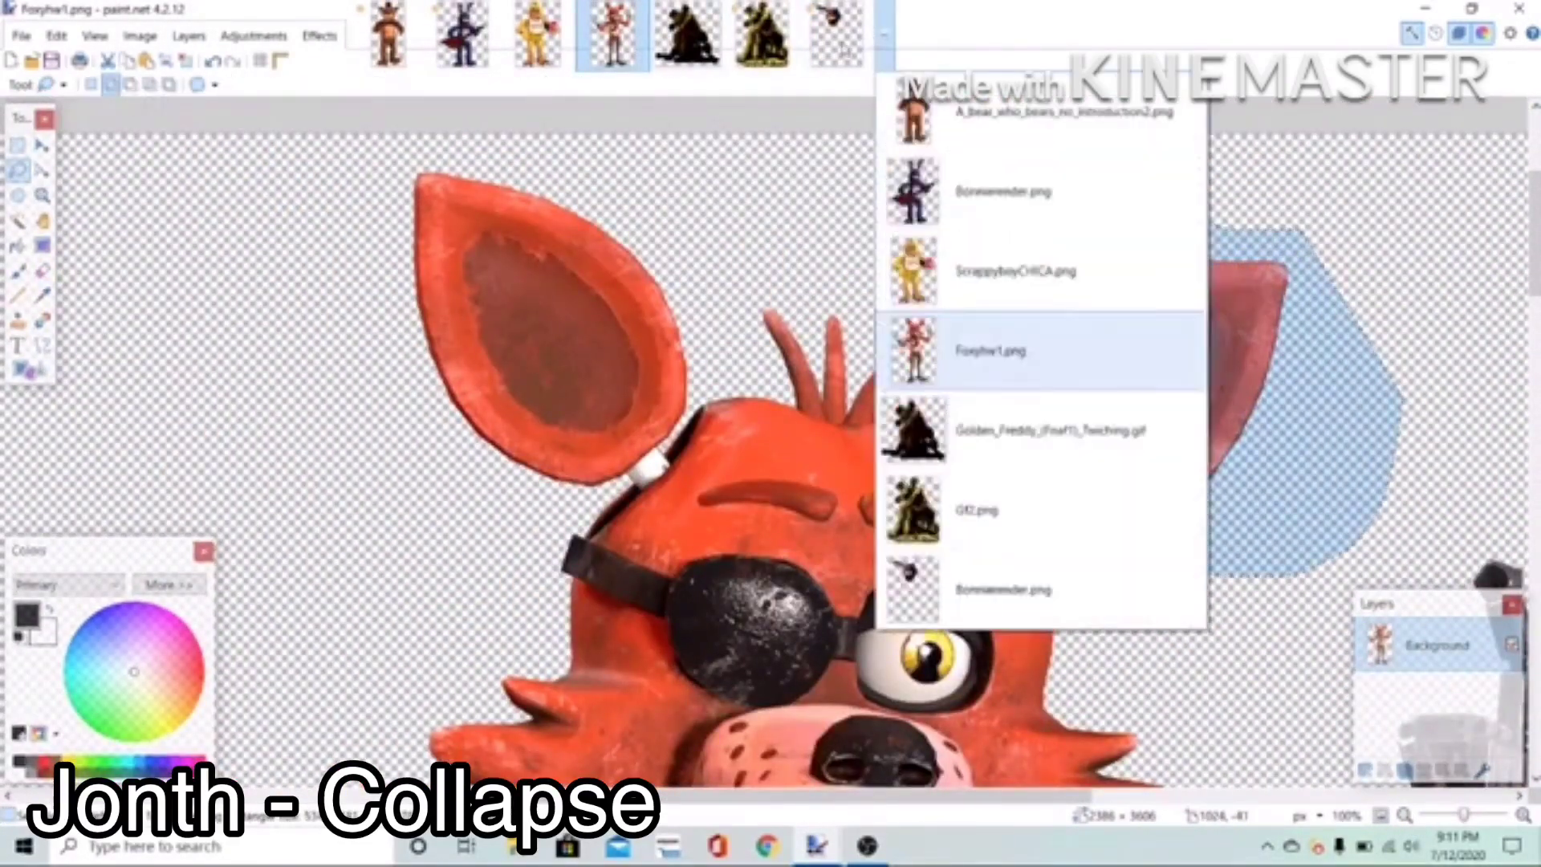
Step: Paste the fox ear on a new layer in the composite Bonnierender.png, turned upright in the empty area beside the head
{"action": "left_click", "coordinate": [995, 588]}
{"action": "left_click", "coordinate": [147, 61]}
{"action": "left_click_drag", "start_coordinate": [1024, 502], "coordinate": [931, 460]}
{"action": "left_click_drag", "start_coordinate": [1080, 396], "coordinate": [1034, 352]}
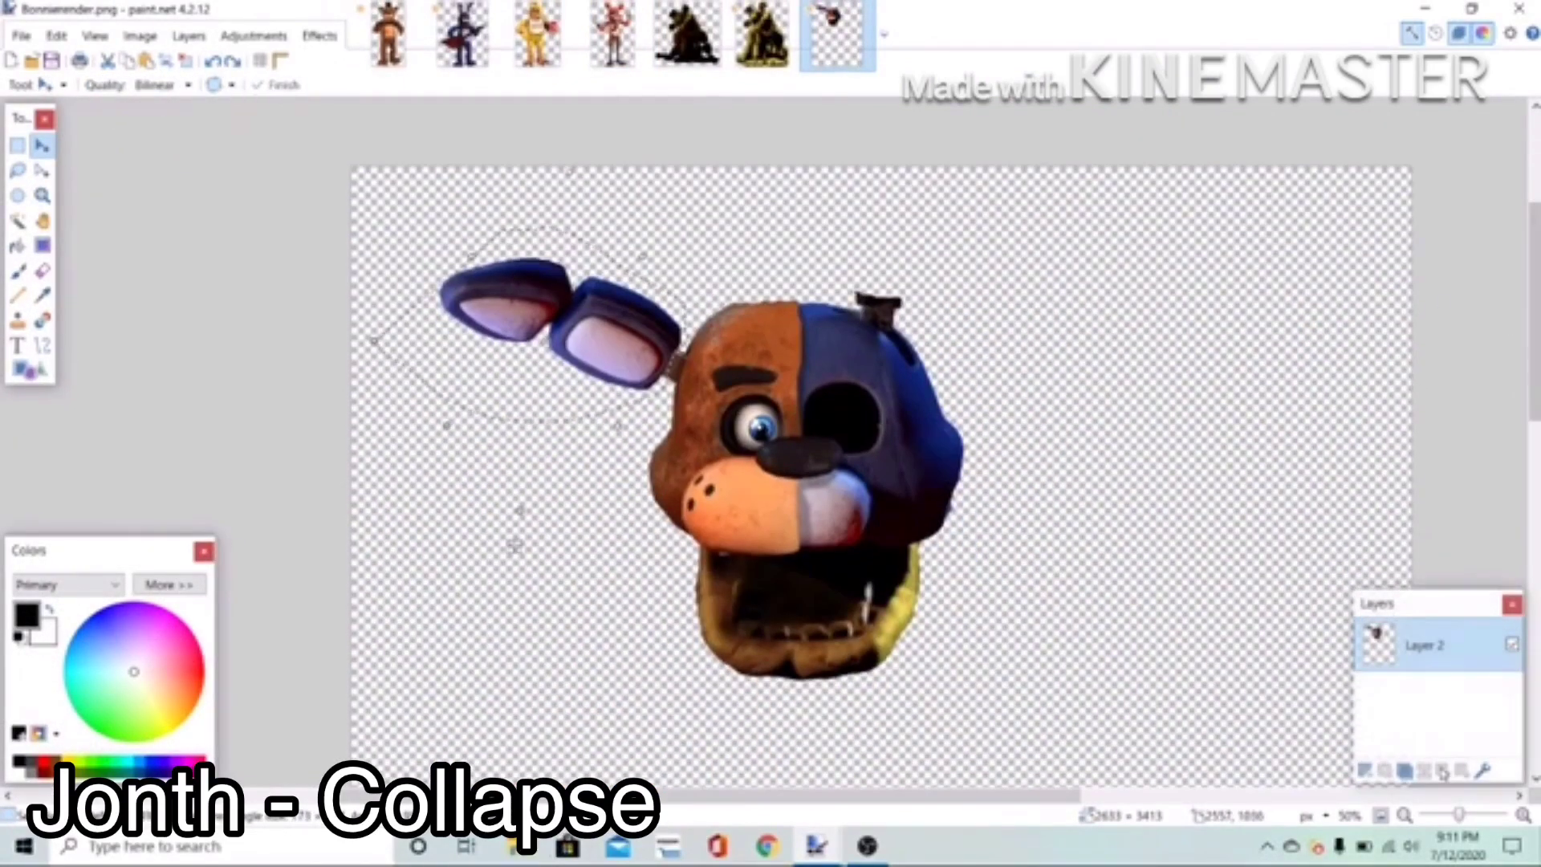
{"action": "key", "text": "ctrl+shift+n"}
{"action": "mouse_move", "coordinate": [1105, 288]}
{"action": "left_mouse_down"}
{"action": "mouse_move", "coordinate": [977, 220]}
{"action": "mouse_move", "coordinate": [1248, 330]}
{"action": "left_mouse_up"}
Step: Cut the composite head from its layer and paste it back slightly lower and further to the right on the canvas
{"action": "left_click", "coordinate": [1423, 697]}
{"action": "scroll", "coordinate": [1217, 382], "scroll_direction": "down", "scroll_amount": 2}
{"action": "key", "text": "s"}
{"action": "mouse_move", "coordinate": [877, 273]}
{"action": "left_mouse_down"}
{"action": "mouse_move", "coordinate": [922, 746]}
{"action": "mouse_move", "coordinate": [895, 268]}
{"action": "left_mouse_up"}
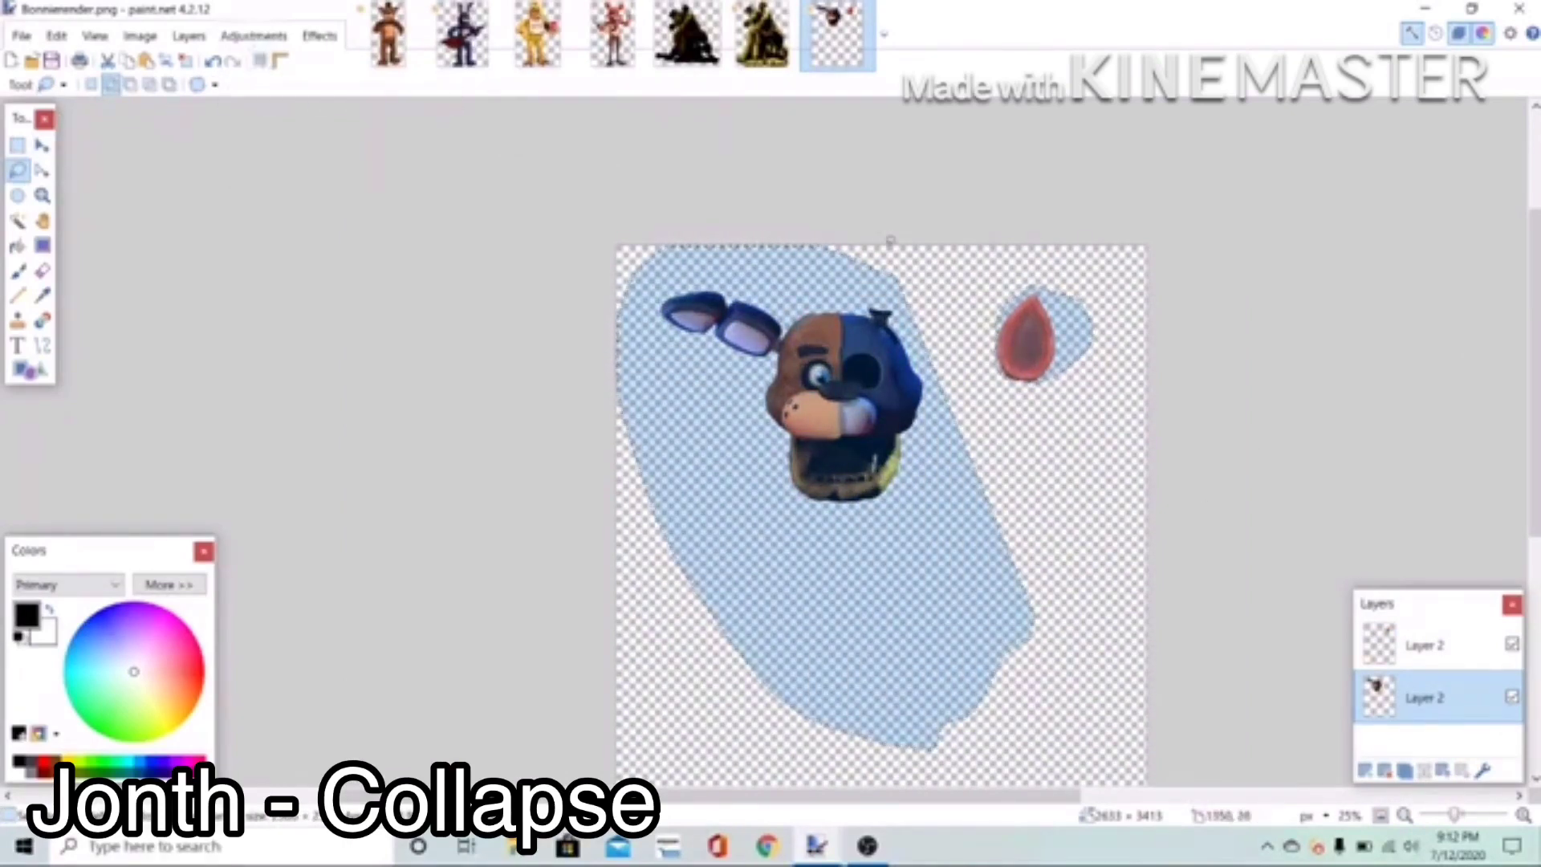
{"action": "left_click", "coordinate": [110, 62]}
{"action": "left_click", "coordinate": [146, 61]}
{"action": "left_click_drag", "start_coordinate": [847, 553], "coordinate": [888, 605]}
Step: Lasso the fox ear on its own layer and cut and paste it onto the blue half's ear socket
{"action": "left_click", "coordinate": [1423, 645]}
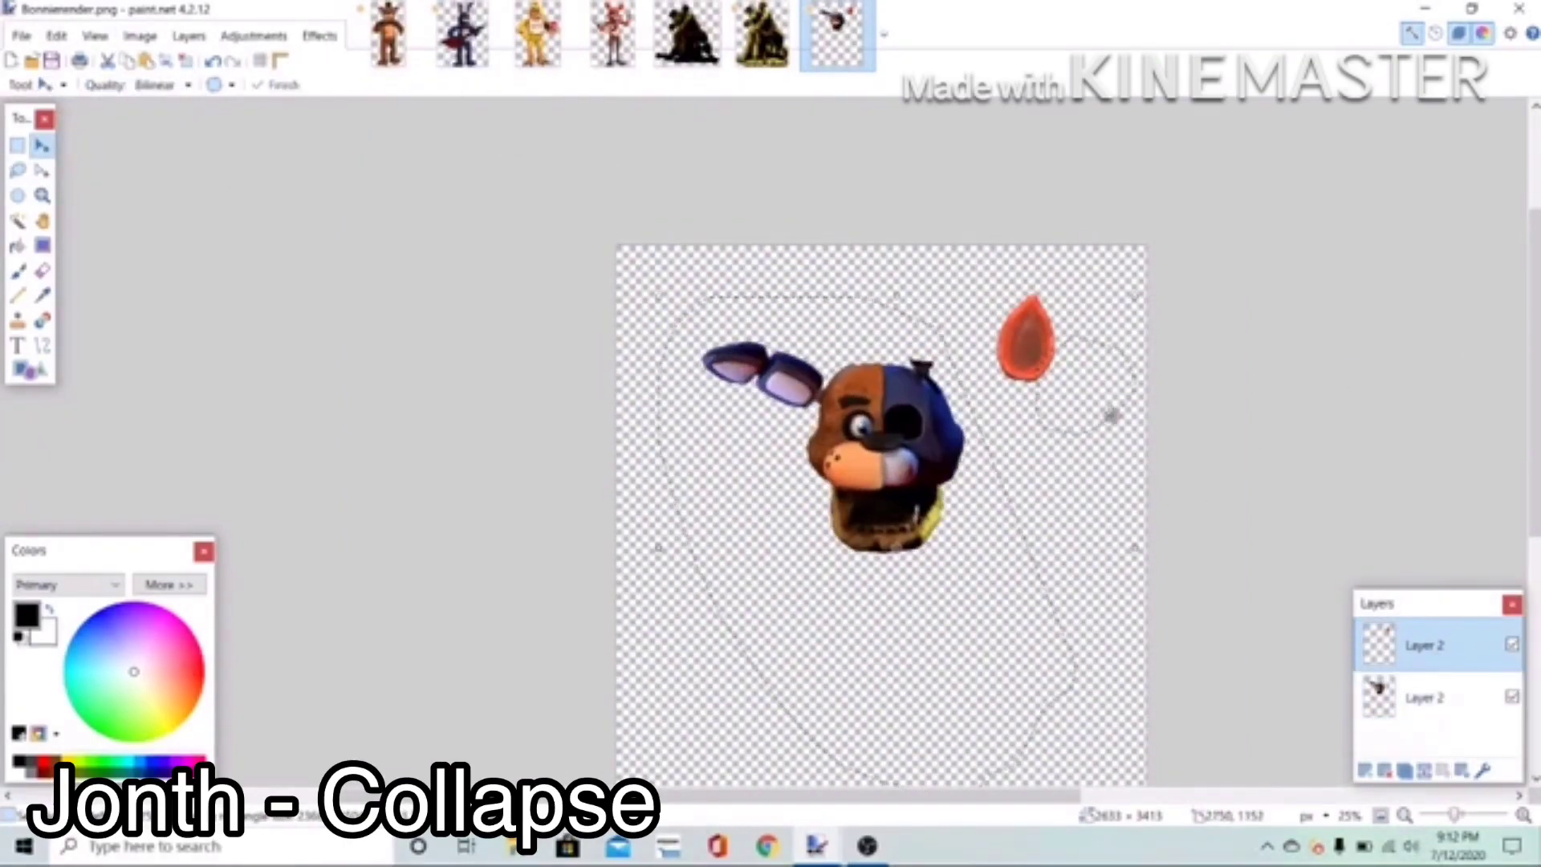
{"action": "key", "text": "s"}
{"action": "left_click", "coordinate": [921, 279]}
{"action": "scroll", "coordinate": [921, 279], "scroll_direction": "down", "scroll_amount": 3}
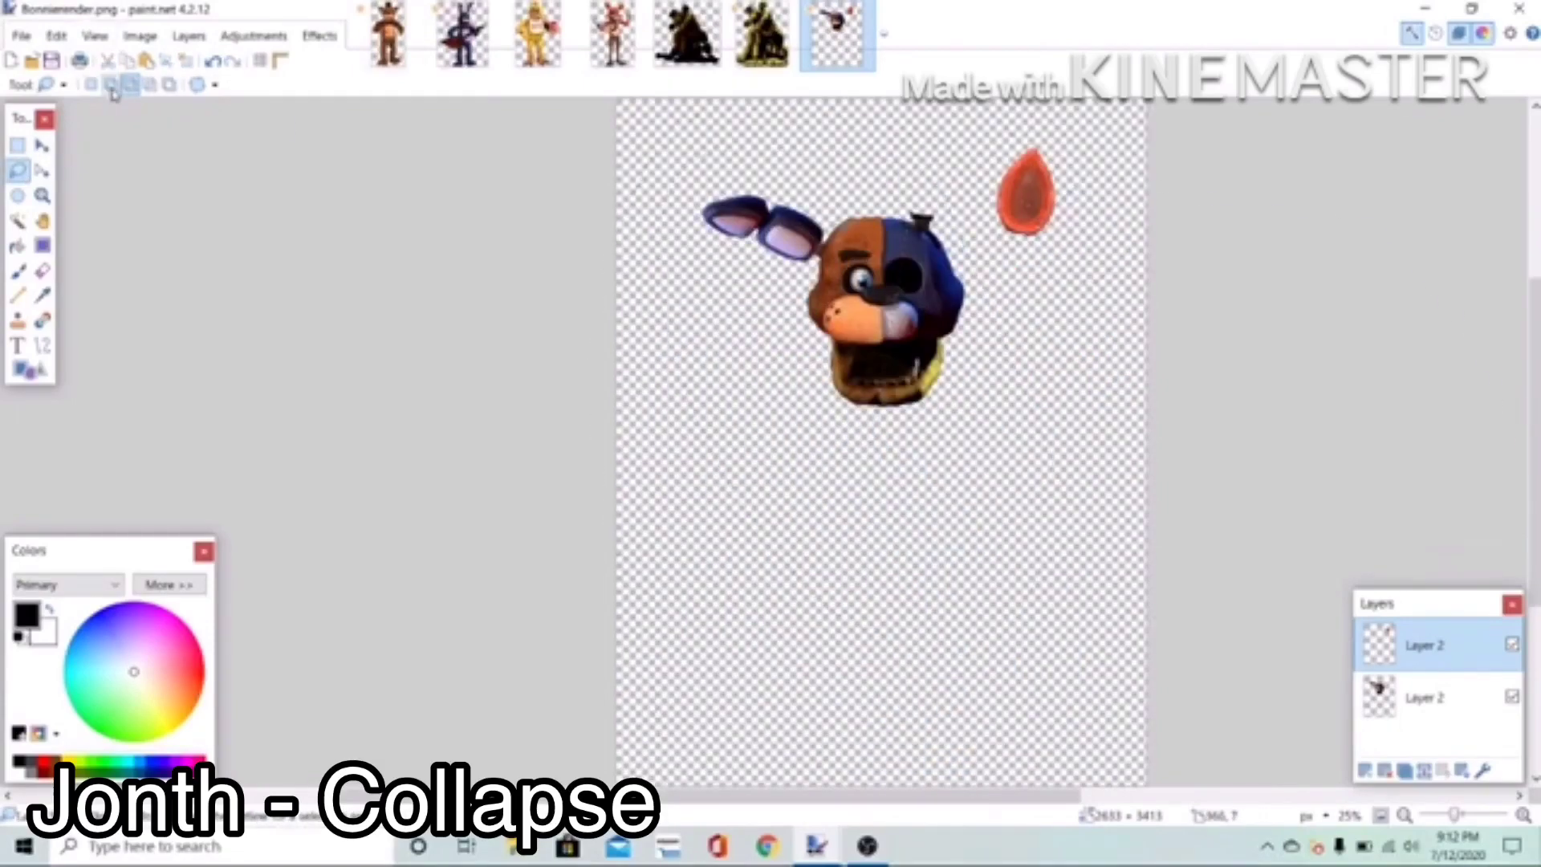
{"action": "left_click", "coordinate": [112, 84]}
{"action": "left_click_drag", "start_coordinate": [1047, 127], "coordinate": [1136, 193]}
{"action": "scroll", "coordinate": [1032, 127], "scroll_direction": "up", "scroll_amount": 3}
{"action": "left_click", "coordinate": [110, 62]}
{"action": "left_click", "coordinate": [147, 61]}
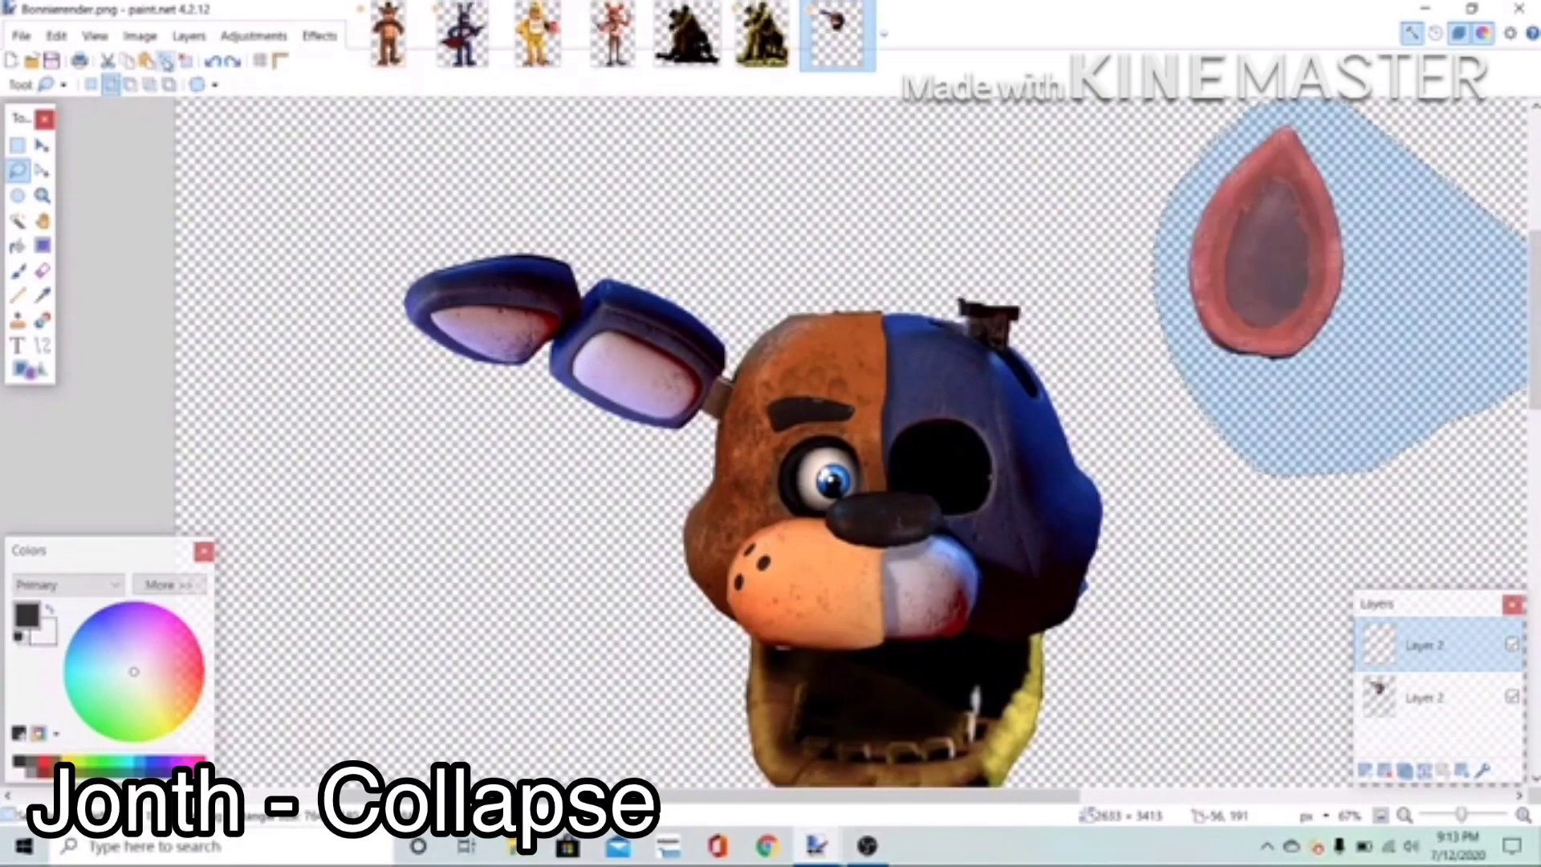
{"action": "left_click_drag", "start_coordinate": [1285, 280], "coordinate": [1024, 241]}
Step: Copy the red fox's torso with its shoulder pieces onto a layer beneath the head, mirrored and tilted to fit under the jaw
{"action": "left_click_drag", "start_coordinate": [1533, 321], "coordinate": [1533, 305]}
{"action": "scroll", "coordinate": [1326, 523], "scroll_direction": "down", "scroll_amount": 2}
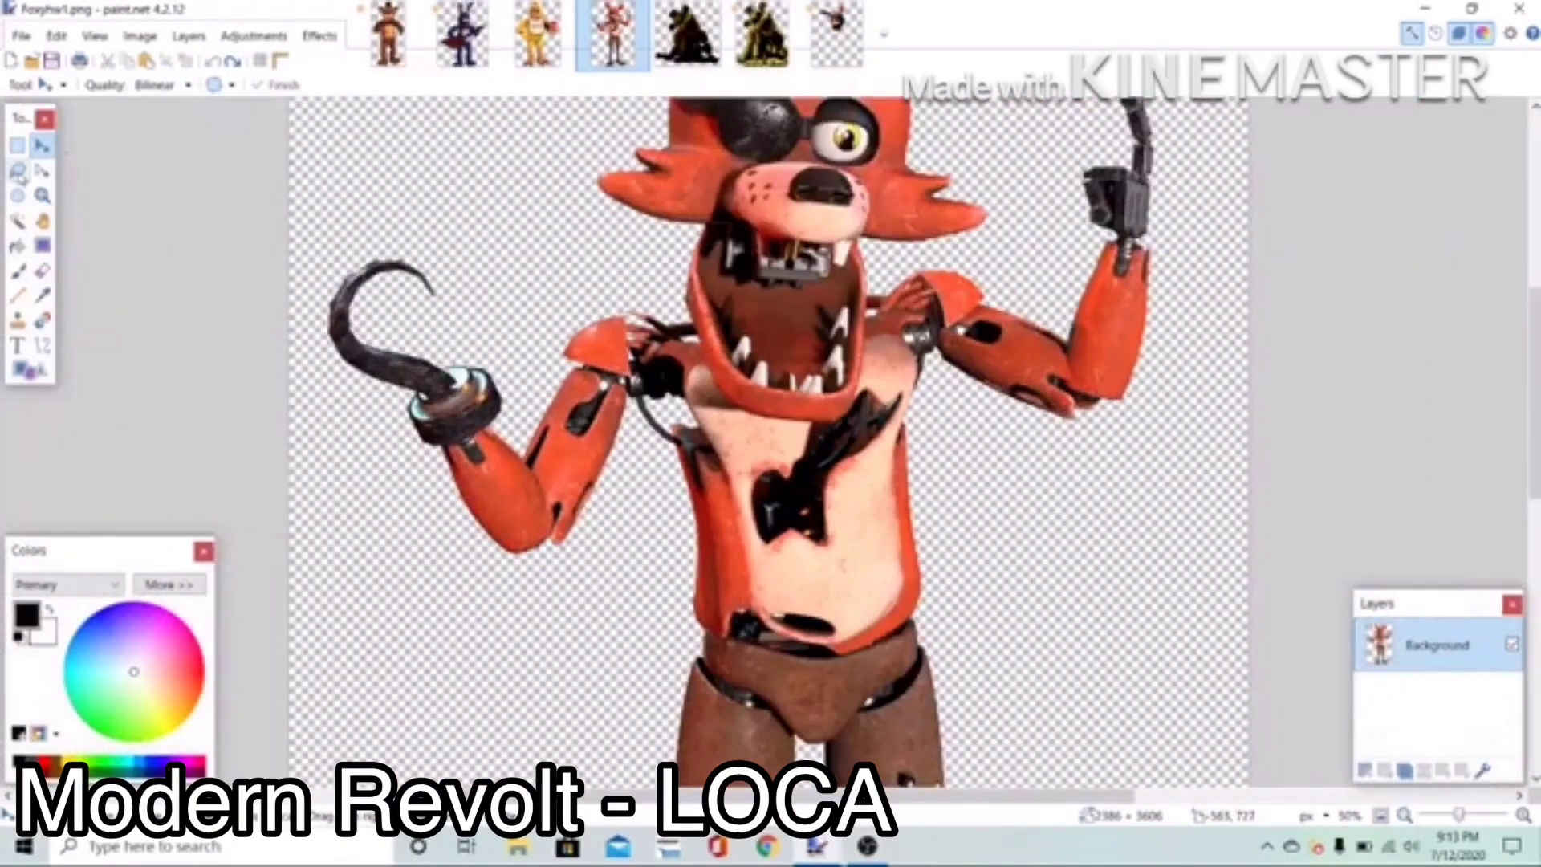
{"action": "mouse_move", "coordinate": [937, 614]}
{"action": "left_mouse_down"}
{"action": "mouse_move", "coordinate": [730, 646]}
{"action": "mouse_move", "coordinate": [622, 377]}
{"action": "mouse_move", "coordinate": [698, 305]}
{"action": "left_mouse_up"}
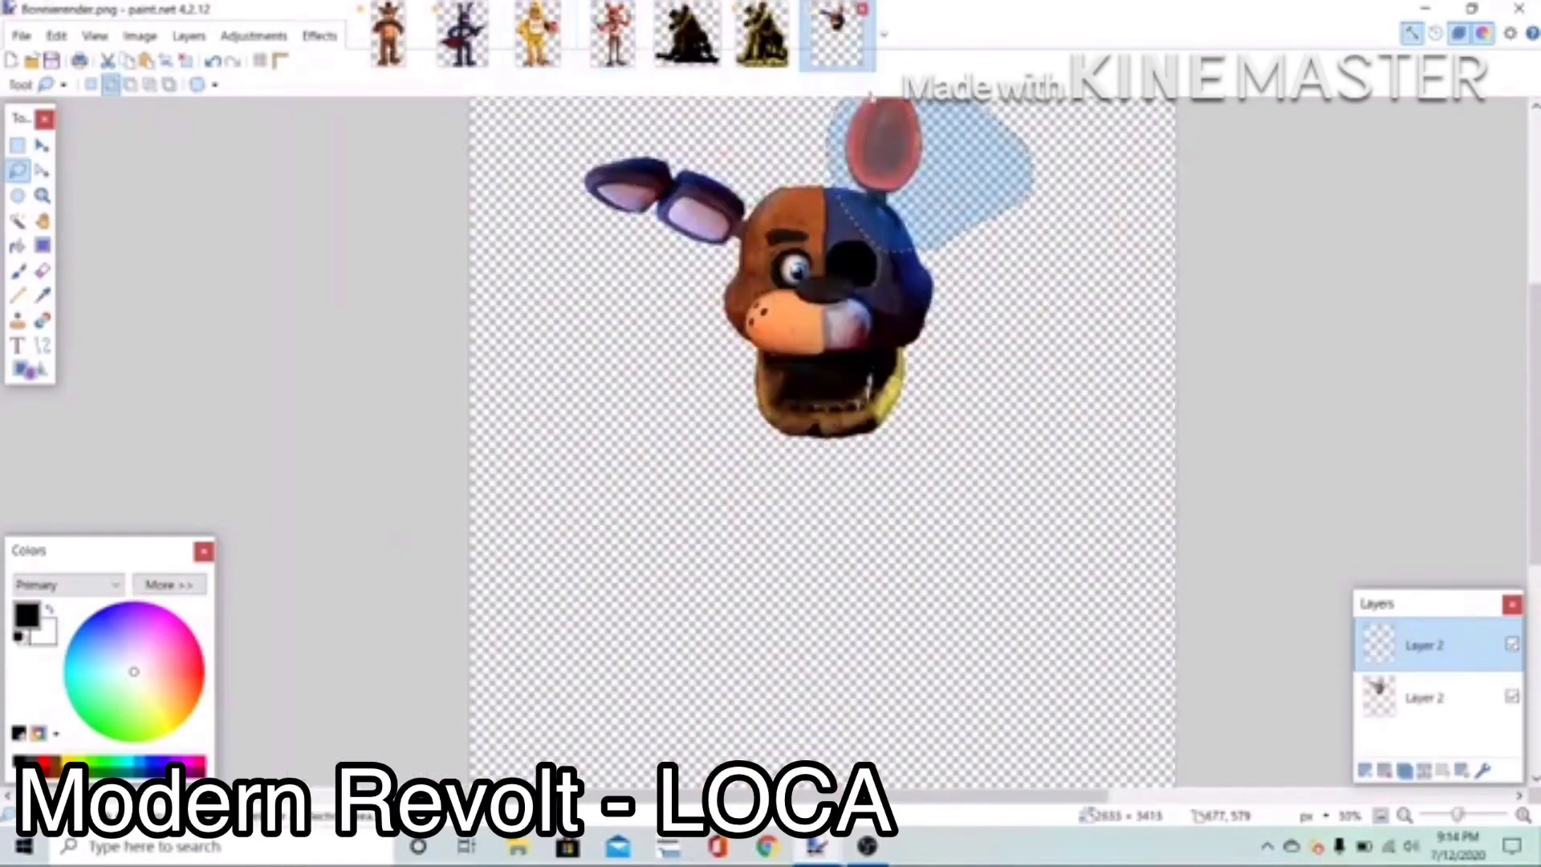
{"action": "scroll", "coordinate": [921, 479], "scroll_direction": "down", "scroll_amount": 2}
{"action": "left_click_drag", "start_coordinate": [921, 479], "coordinate": [928, 527]}
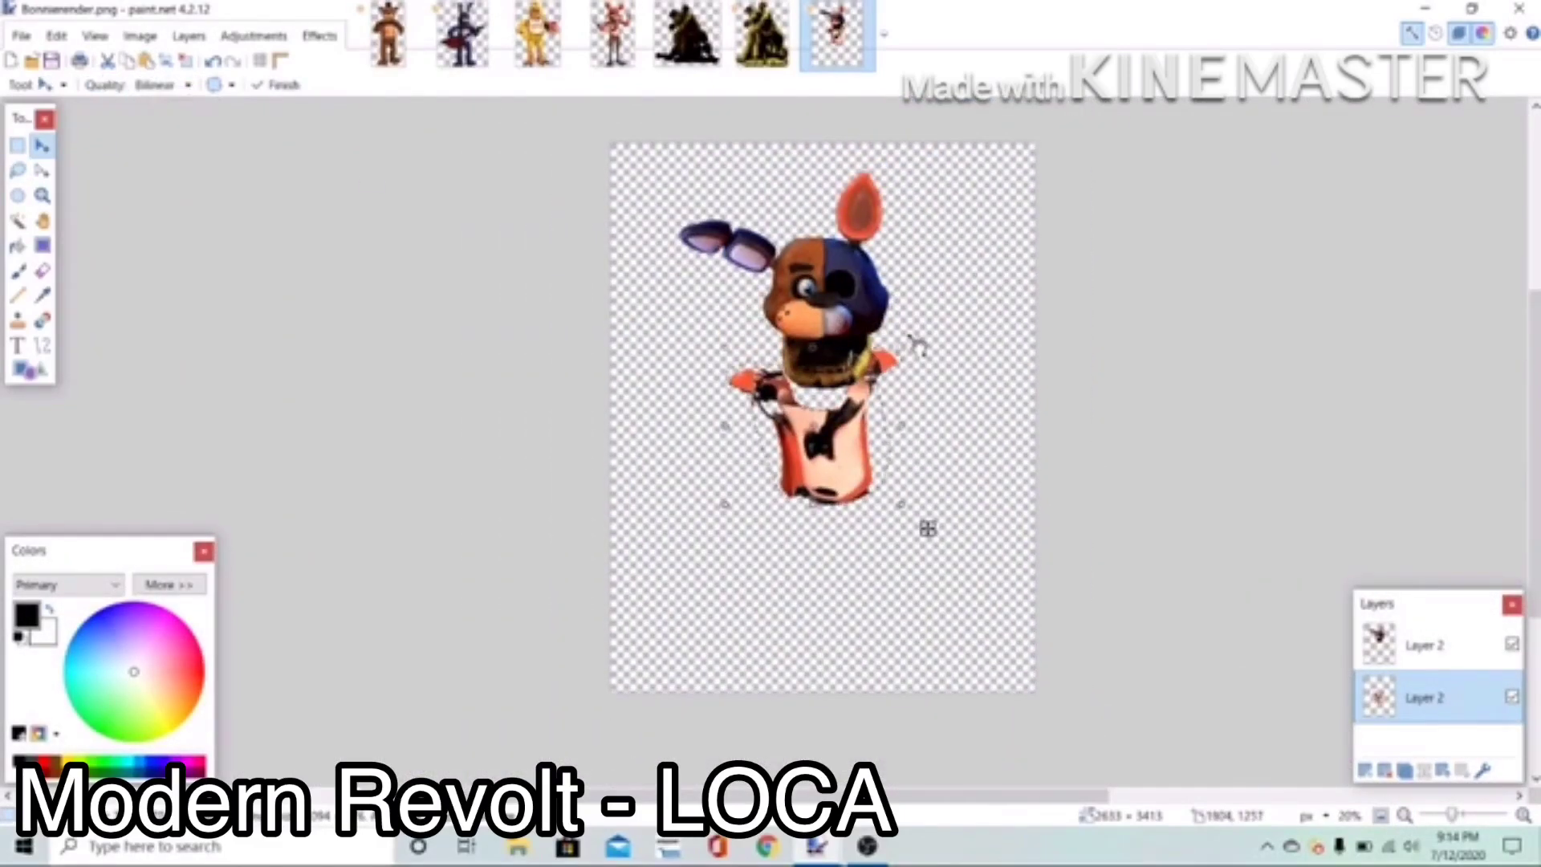
{"action": "mouse_move", "coordinate": [726, 414]}
{"action": "left_mouse_down"}
{"action": "mouse_move", "coordinate": [1053, 462]}
{"action": "mouse_move", "coordinate": [1059, 436]}
{"action": "mouse_move", "coordinate": [841, 418]}
{"action": "mouse_move", "coordinate": [864, 452]}
{"action": "left_mouse_up"}
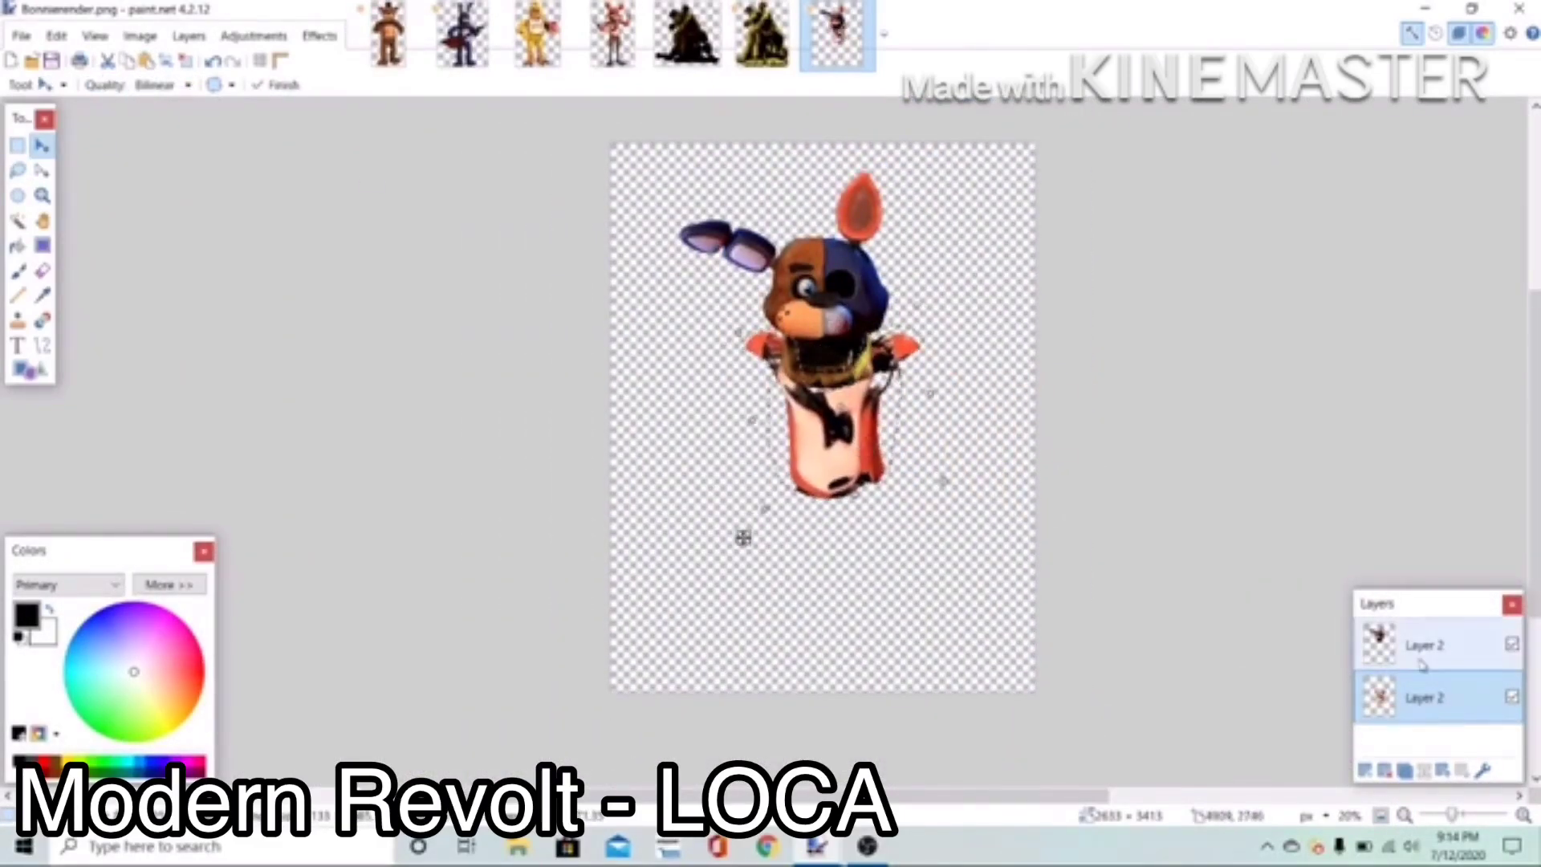
Step: Add a new layer beneath the torso layer and select it for a 30-wide black Paintbrush
{"action": "left_click", "coordinate": [1365, 769]}
{"action": "left_click", "coordinate": [1462, 769]}
{"action": "key", "text": "b"}
{"action": "key", "text": "ctrl+0"}
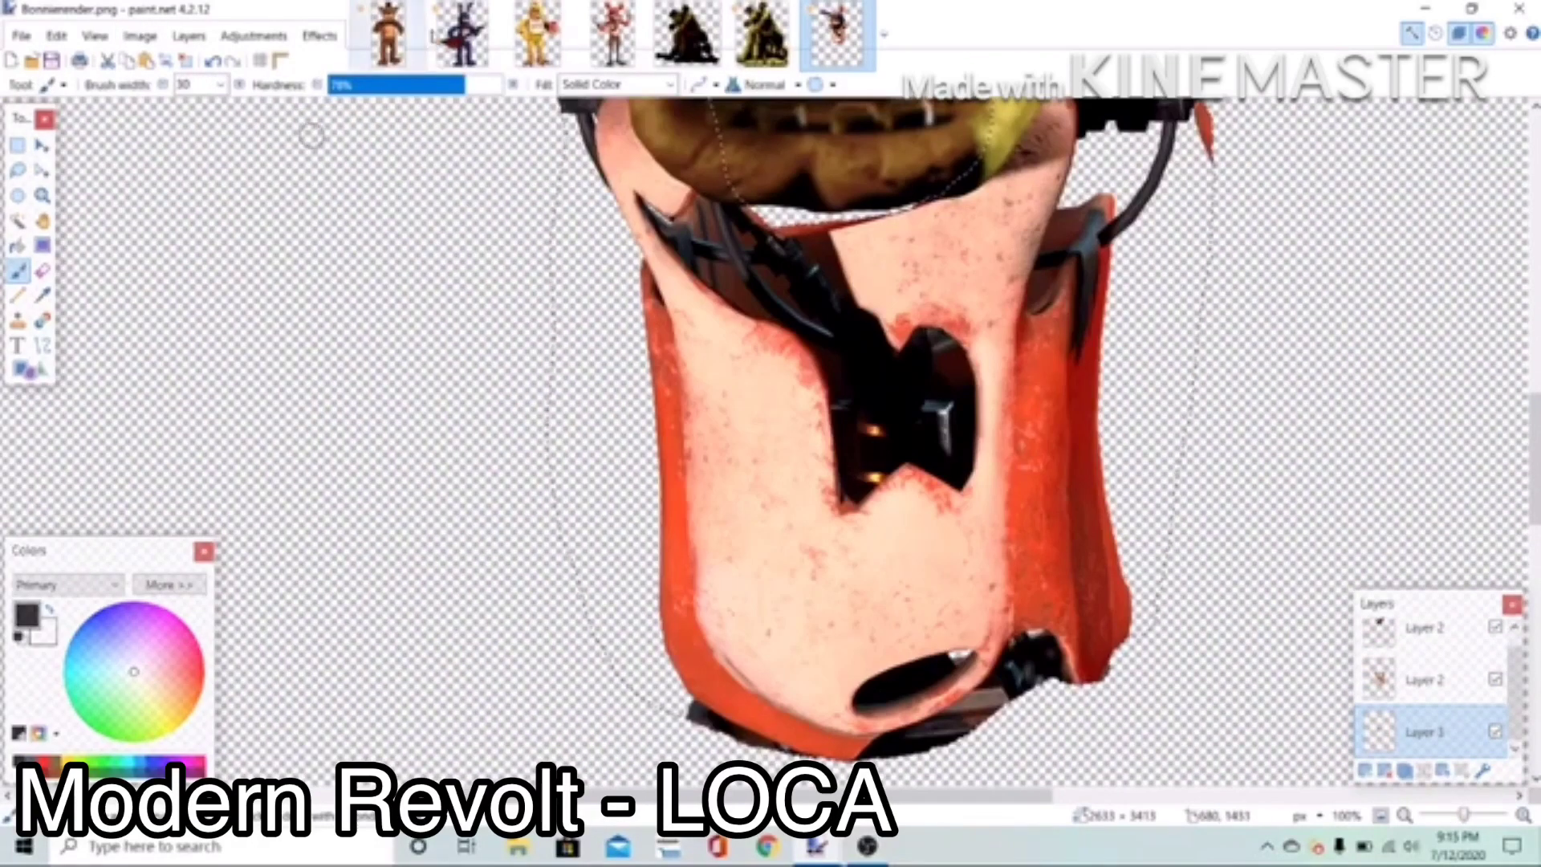
{"action": "left_click", "coordinate": [1420, 678]}
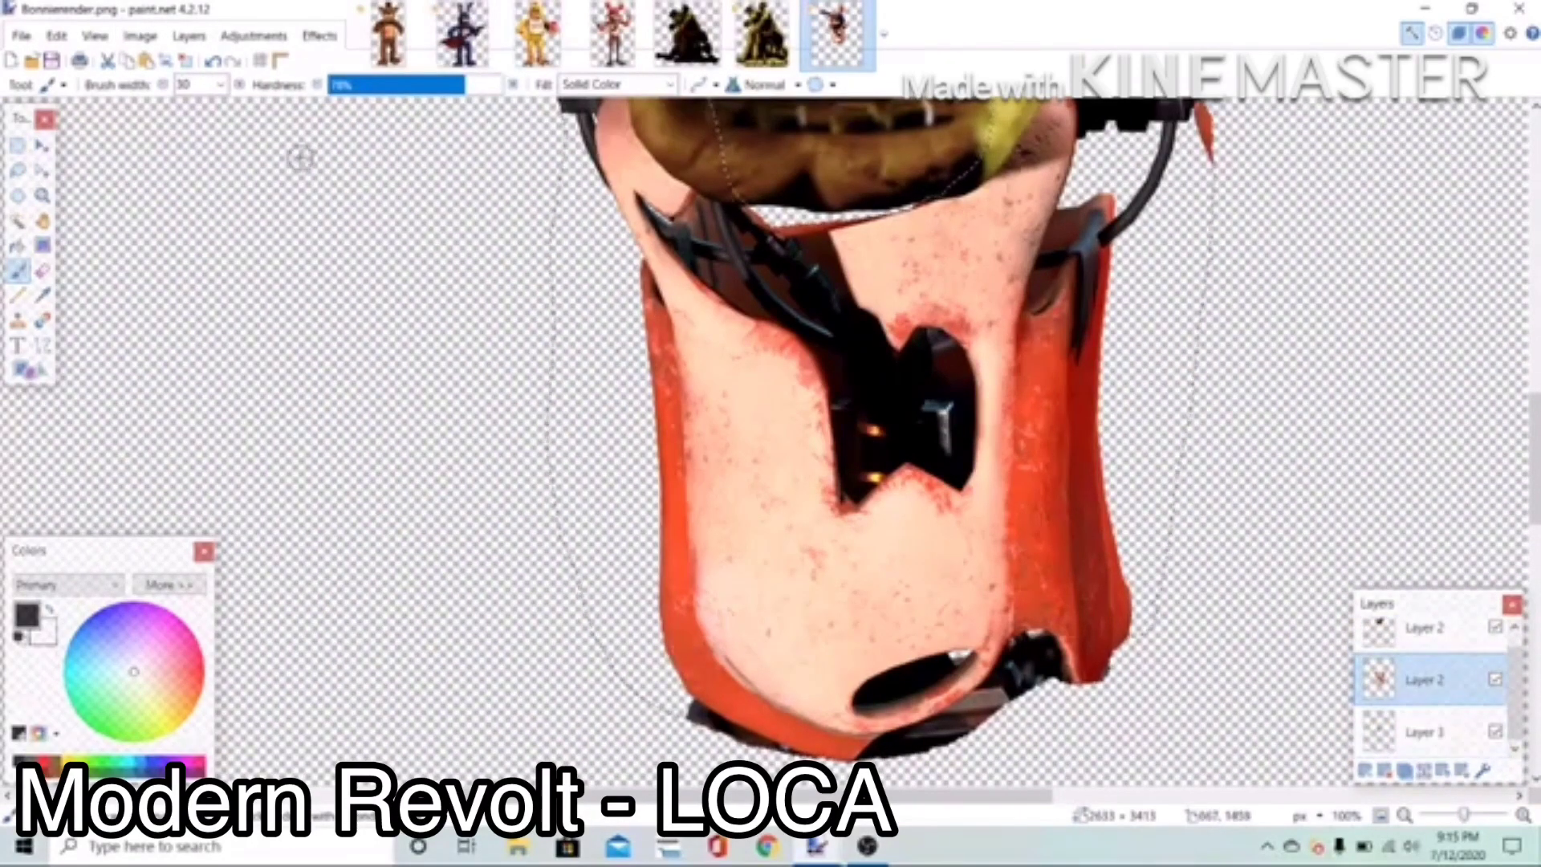
{"action": "left_click", "coordinate": [1420, 731]}
{"action": "scroll", "coordinate": [843, 225], "scroll_direction": "up", "scroll_amount": 5}
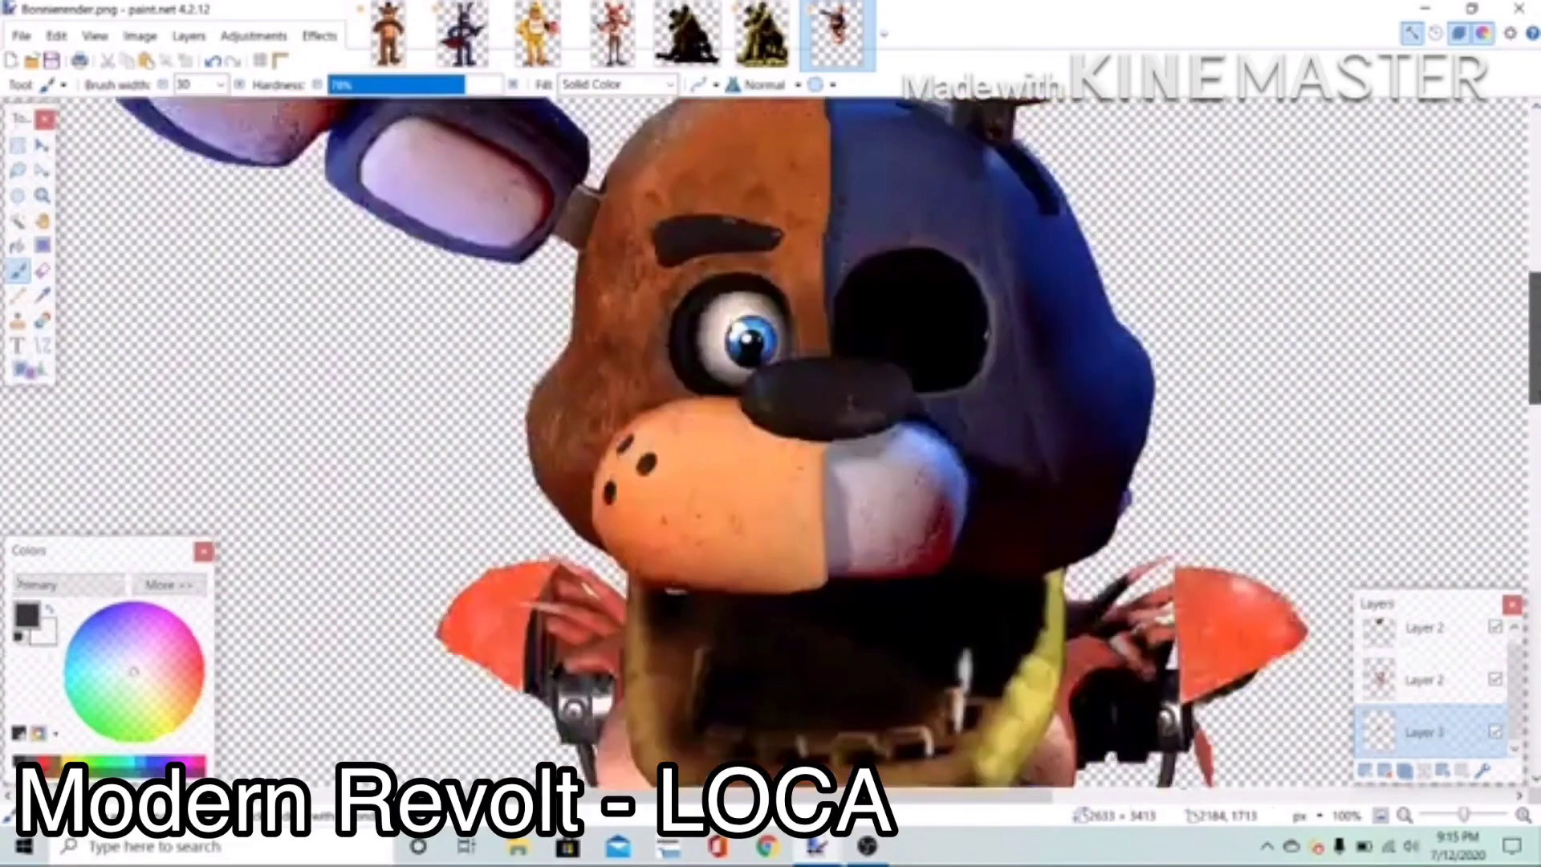
{"action": "mouse_move", "coordinate": [1532, 337]}
{"action": "left_mouse_down"}
{"action": "mouse_move", "coordinate": [1533, 425]}
{"action": "mouse_move", "coordinate": [1533, 349]}
{"action": "left_mouse_up"}
{"action": "scroll", "coordinate": [1152, 478], "scroll_direction": "down", "scroll_amount": 3}
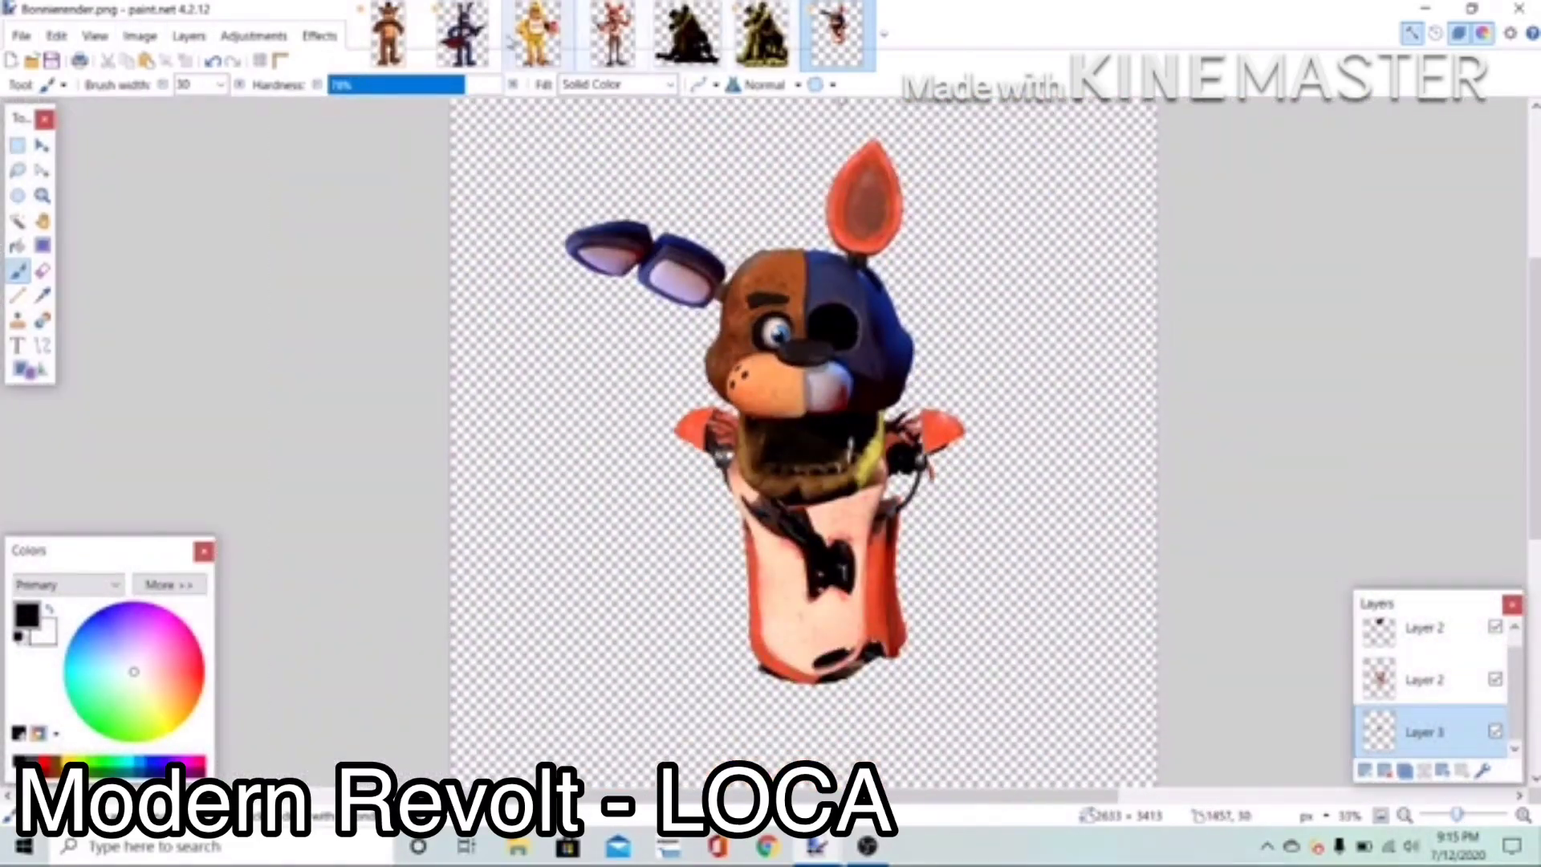
Step: Switch to ScrappyboyCHICA.png and lasso a rough outline around the chicken's left-hand arm
{"action": "left_click", "coordinate": [536, 34]}
{"action": "left_click", "coordinate": [17, 170]}
{"action": "mouse_move", "coordinate": [530, 273]}
{"action": "left_mouse_down"}
{"action": "mouse_move", "coordinate": [578, 434]}
{"action": "mouse_move", "coordinate": [654, 329]}
{"action": "left_mouse_up"}
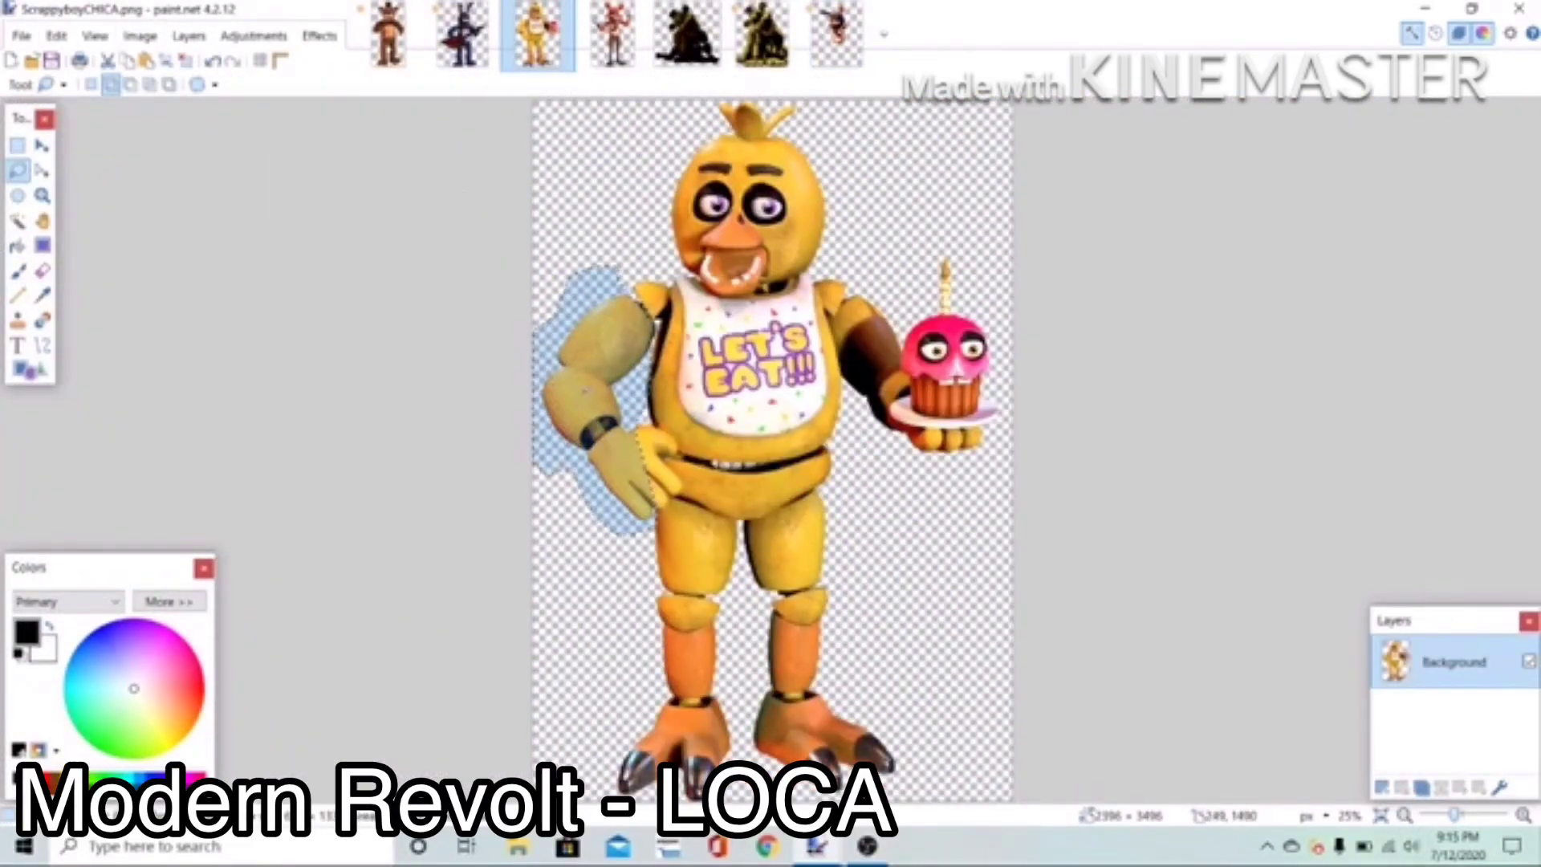
Step: Refine the arm selection around the chicken's thumb, fingers and shoulder, copy it, and return to the composite Bonnierender.png
{"action": "scroll", "coordinate": [772, 449], "scroll_direction": "up", "scroll_amount": 5}
{"action": "scroll", "coordinate": [772, 449], "scroll_direction": "down", "scroll_amount": 3}
{"action": "scroll", "coordinate": [772, 450], "scroll_direction": "left", "scroll_amount": 5}
{"action": "mouse_move", "coordinate": [612, 483]}
{"action": "left_mouse_down"}
{"action": "mouse_move", "coordinate": [668, 497]}
{"action": "mouse_move", "coordinate": [731, 425]}
{"action": "mouse_move", "coordinate": [667, 232]}
{"action": "mouse_move", "coordinate": [539, 191]}
{"action": "left_mouse_up"}
{"action": "left_click_drag", "start_coordinate": [601, 795], "coordinate": [939, 795]}
{"action": "left_click_drag", "start_coordinate": [1533, 478], "coordinate": [1533, 427]}
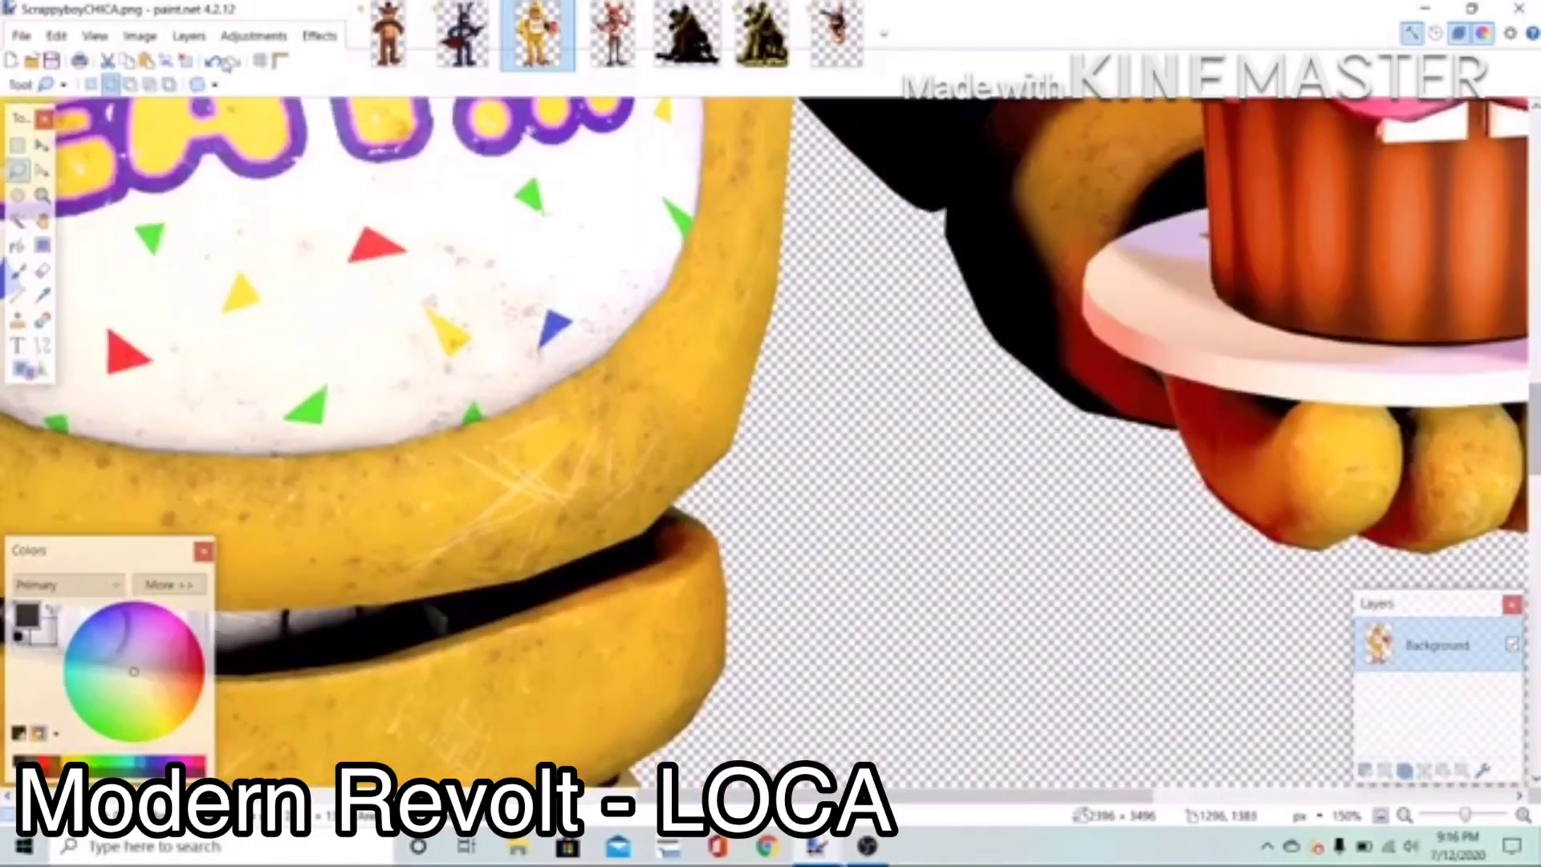
{"action": "left_click_drag", "start_coordinate": [1067, 794], "coordinate": [738, 795]}
{"action": "mouse_move", "coordinate": [778, 531]}
{"action": "left_mouse_down"}
{"action": "mouse_move", "coordinate": [642, 396]}
{"action": "mouse_move", "coordinate": [568, 562]}
{"action": "left_mouse_up"}
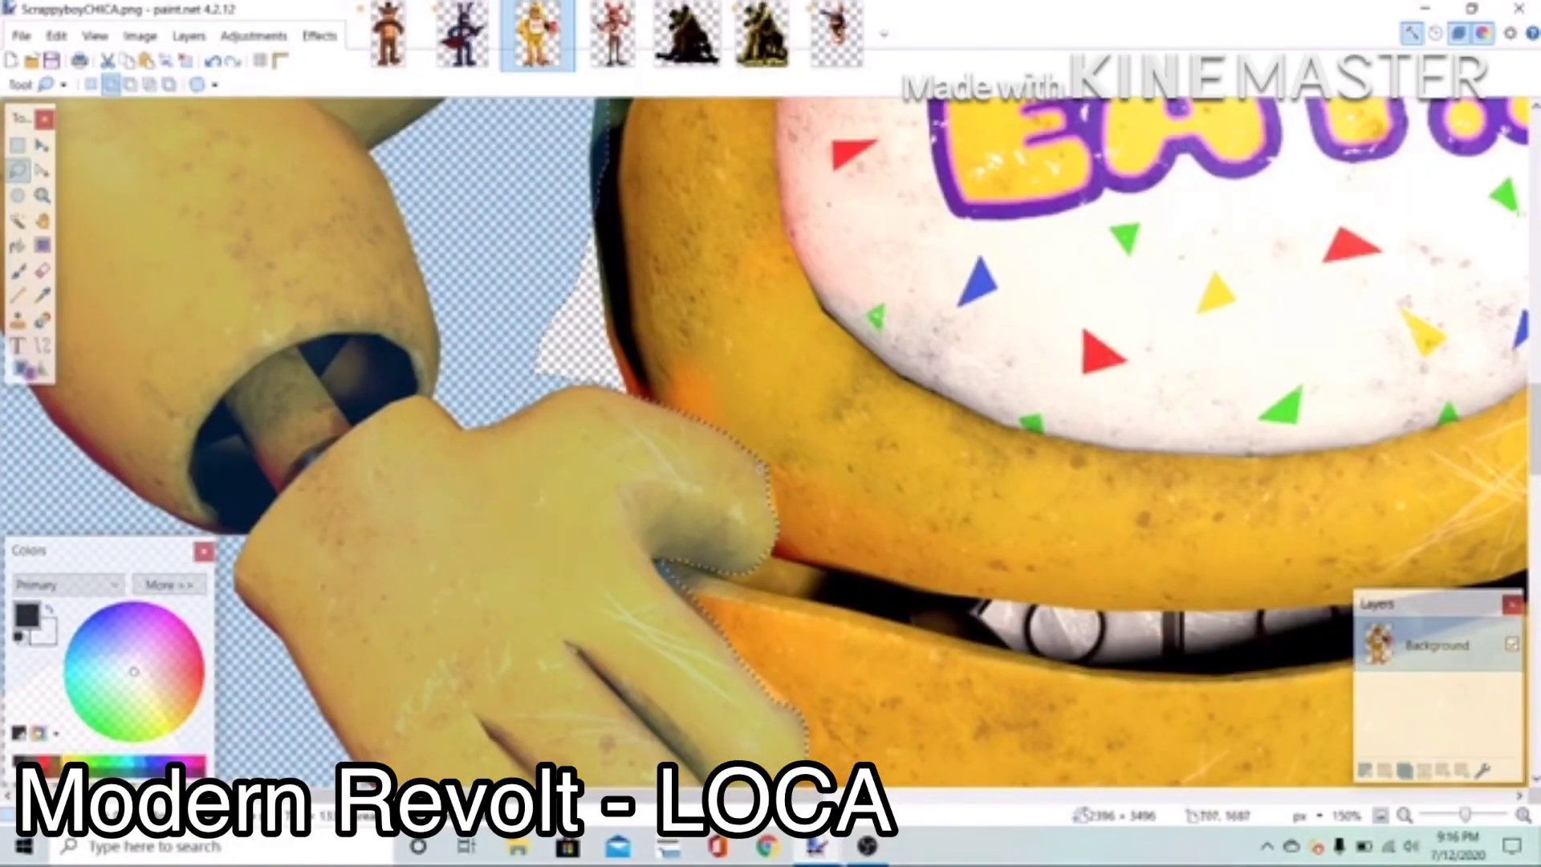
{"action": "left_click_drag", "start_coordinate": [1533, 437], "coordinate": [1533, 347]}
{"action": "scroll", "coordinate": [707, 349], "scroll_direction": "down", "scroll_amount": 5}
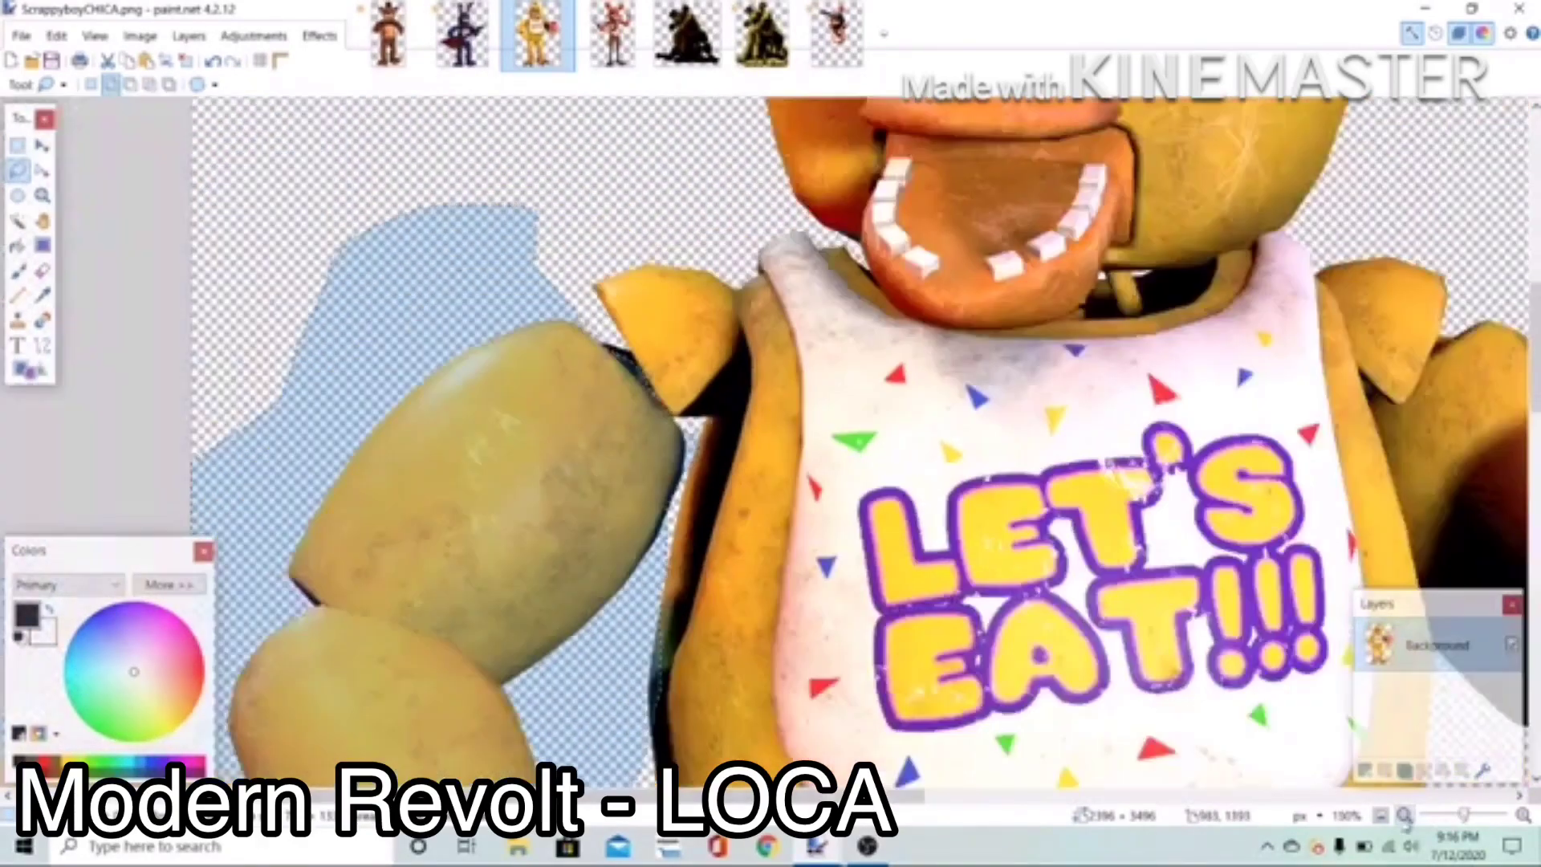
{"action": "left_click", "coordinate": [836, 34]}
{"action": "left_click", "coordinate": [1404, 814]}
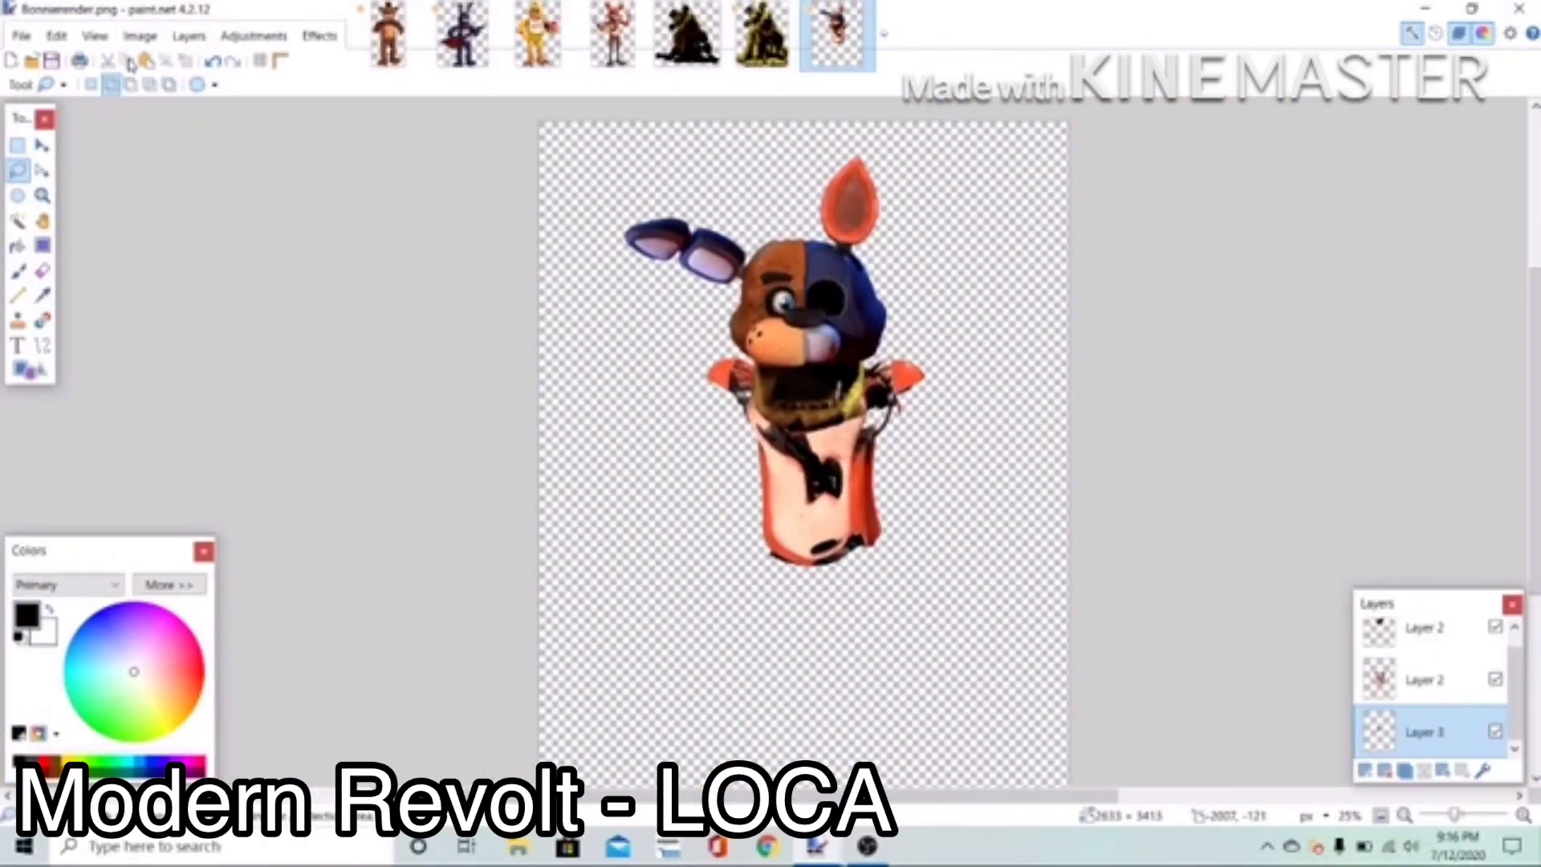
{"action": "left_click", "coordinate": [146, 60]}
{"action": "left_click_drag", "start_coordinate": [704, 588], "coordinate": [734, 654]}
{"action": "left_click", "coordinate": [213, 62]}
{"action": "left_click", "coordinate": [213, 62]}
Step: Merge the head and torso layers down into one and add a new layer beneath the merged character
{"action": "left_click", "coordinate": [1424, 630]}
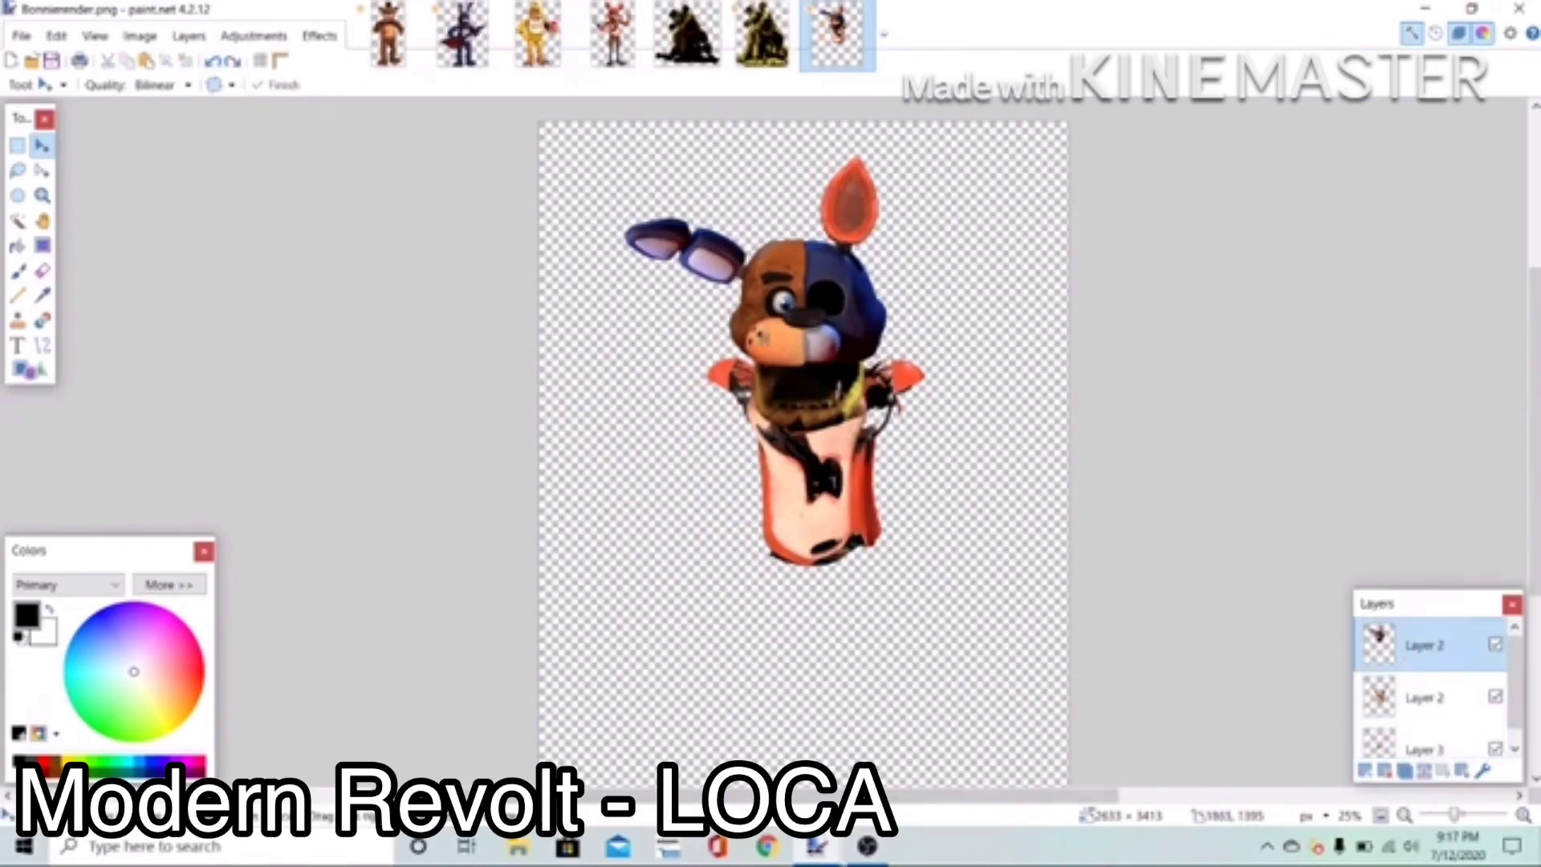
{"action": "left_click", "coordinate": [1424, 770]}
{"action": "left_click", "coordinate": [1423, 770]}
{"action": "left_click", "coordinate": [1364, 770]}
{"action": "left_click", "coordinate": [1461, 770]}
Step: Paste the chicken's arm on the bottom layer, mirrored and rotated to hang from the torso's right-hand shoulder
{"action": "left_click", "coordinate": [146, 60]}
{"action": "left_click_drag", "start_coordinate": [615, 355], "coordinate": [686, 425]}
{"action": "mouse_move", "coordinate": [775, 658]}
{"action": "left_mouse_down"}
{"action": "mouse_move", "coordinate": [708, 629]}
{"action": "mouse_move", "coordinate": [802, 609]}
{"action": "mouse_move", "coordinate": [899, 634]}
{"action": "left_mouse_up"}
Step: Erase the stray fragments around the yellow hand and the torso's lower edge with a 30-wide eraser
{"action": "left_click", "coordinate": [43, 272]}
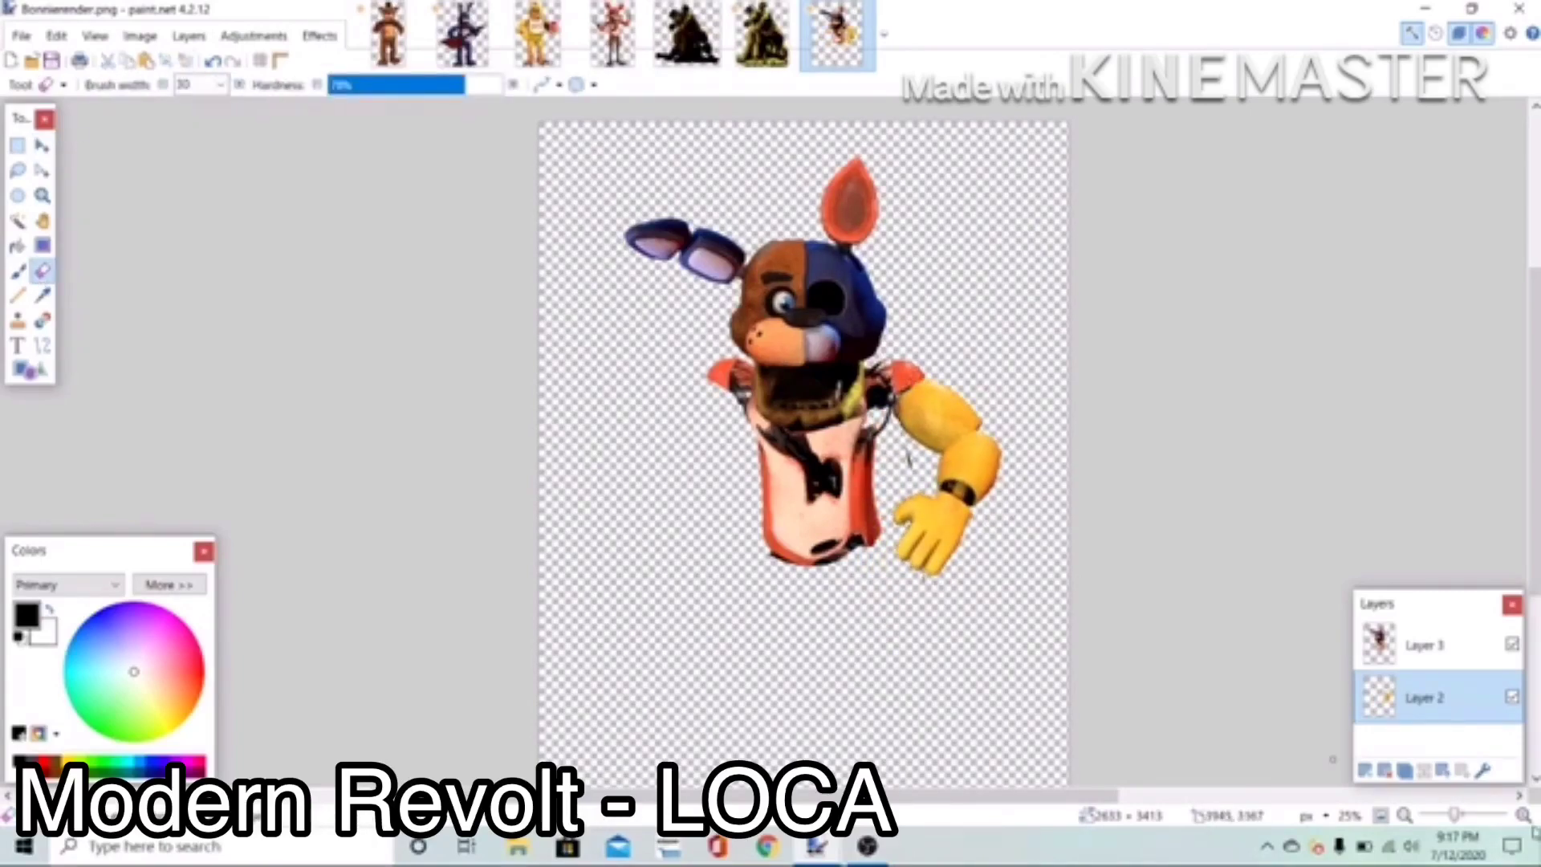
{"action": "scroll", "coordinate": [908, 457], "scroll_direction": "up", "scroll_amount": 3, "text": "ctrl"}
{"action": "scroll", "coordinate": [1427, 275], "scroll_direction": "down", "scroll_amount": 2}
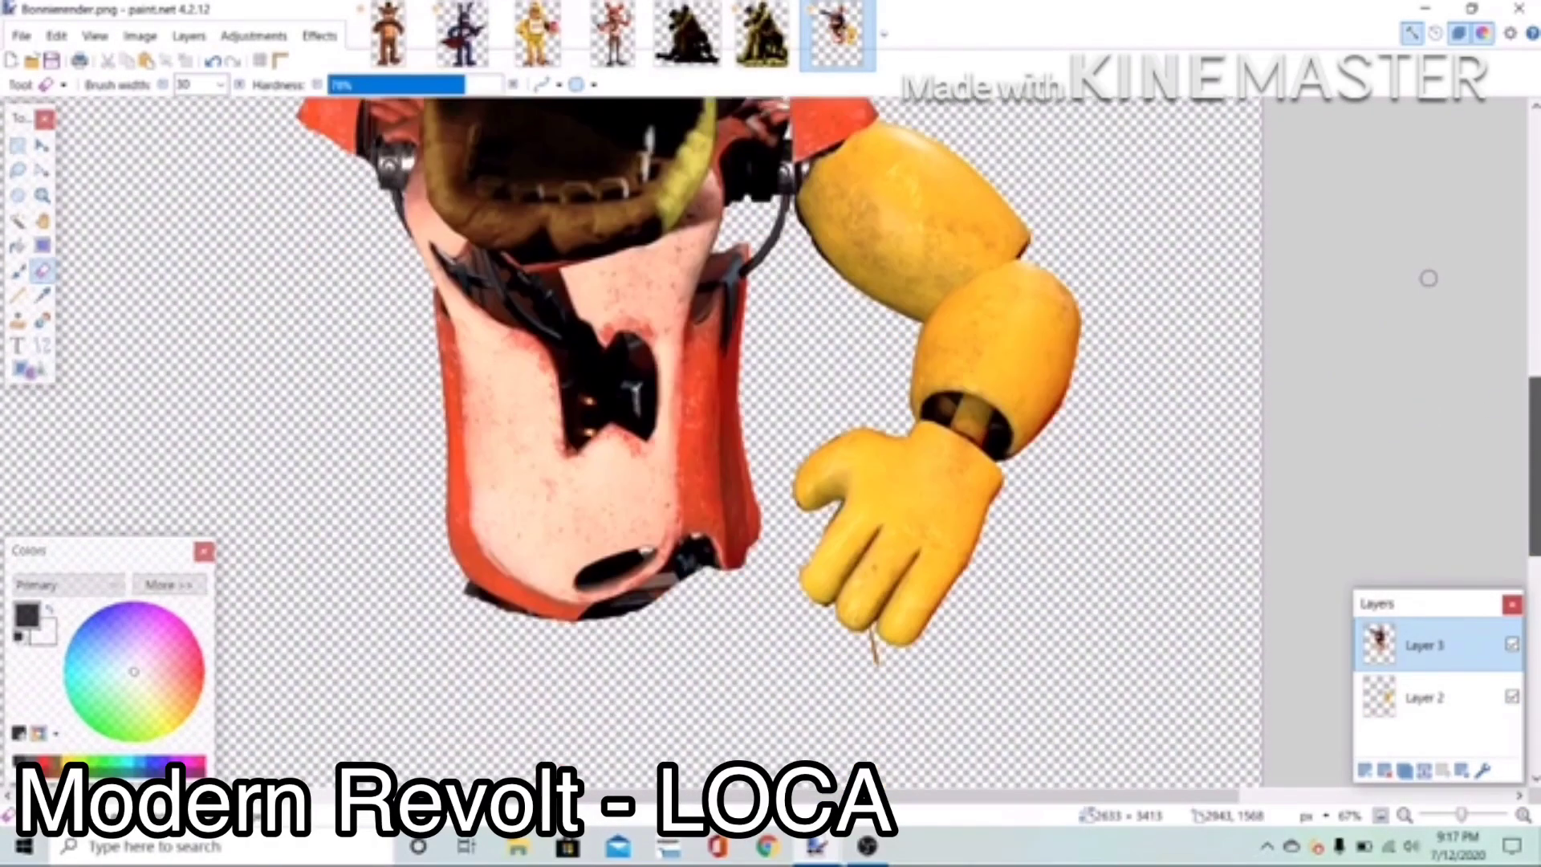
{"action": "left_click", "coordinate": [1424, 645]}
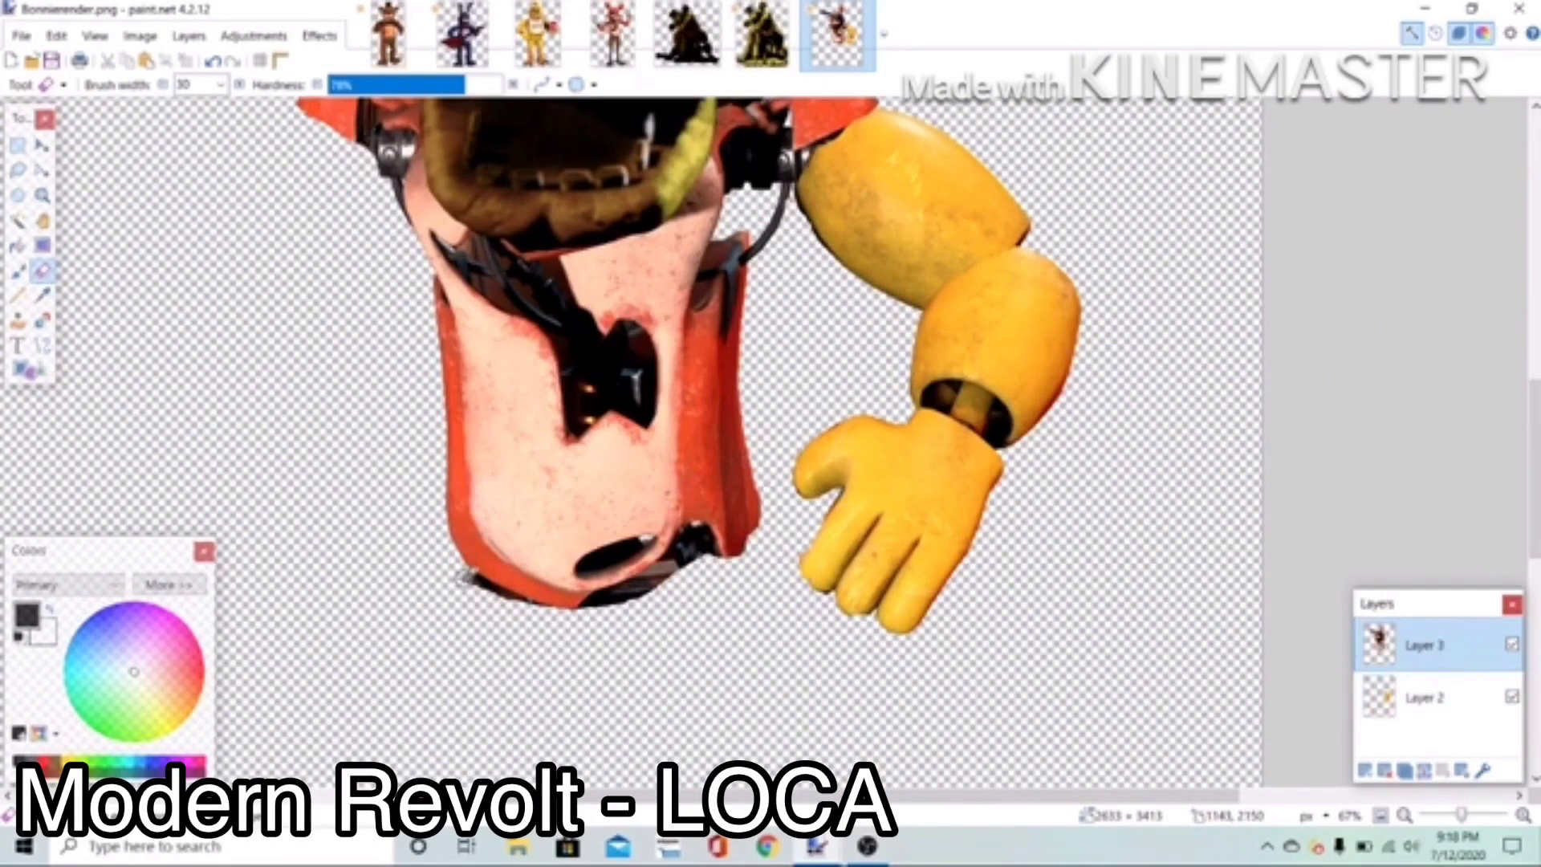
{"action": "scroll", "coordinate": [1360, 363], "scroll_direction": "up", "scroll_amount": 6}
{"action": "scroll", "coordinate": [1360, 363], "scroll_direction": "down", "scroll_amount": 5}
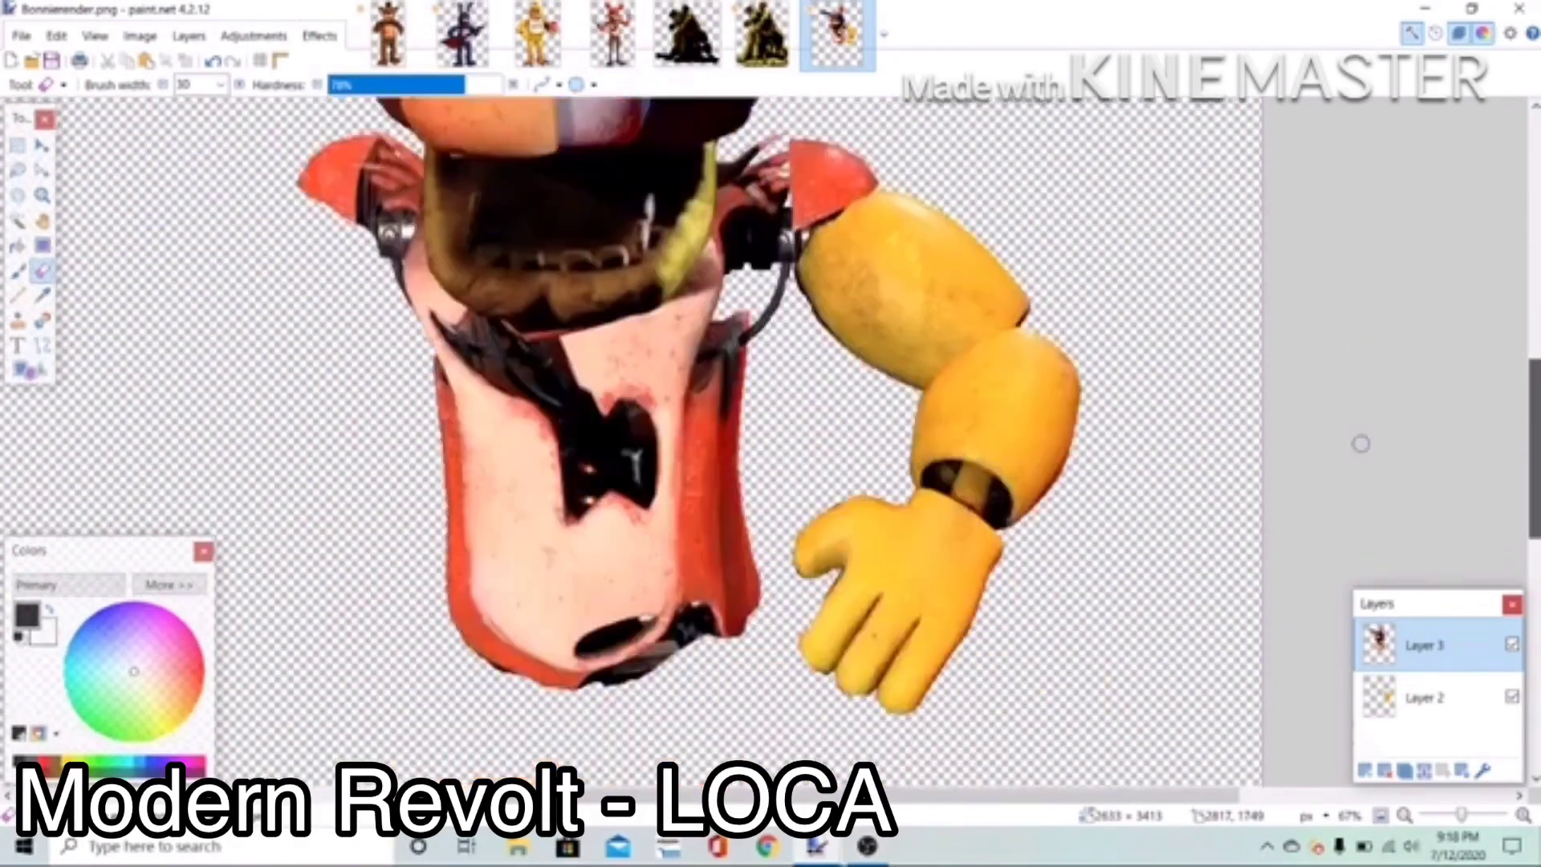
{"action": "scroll", "coordinate": [1360, 363], "scroll_direction": "up", "scroll_amount": 3}
{"action": "scroll", "coordinate": [1505, 261], "scroll_direction": "down", "scroll_amount": 1}
Step: Brush a soft black shadow at the yellow arm's shoulder on a new layer with 14% hardness, and lower that layer's opacity
{"action": "key", "text": "ctrl+shift+n"}
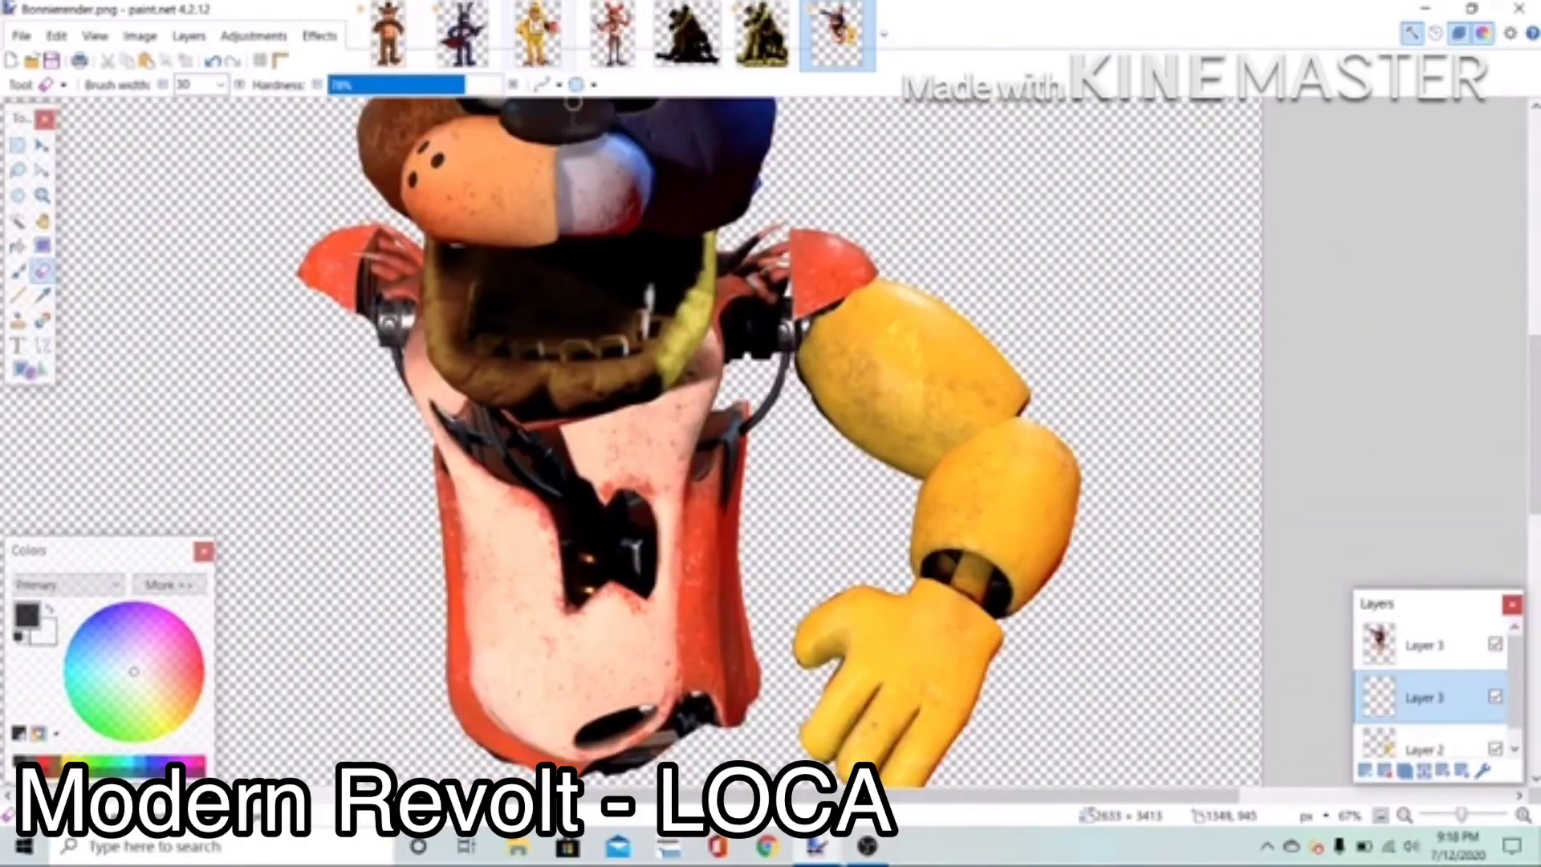
{"action": "key", "text": "b"}
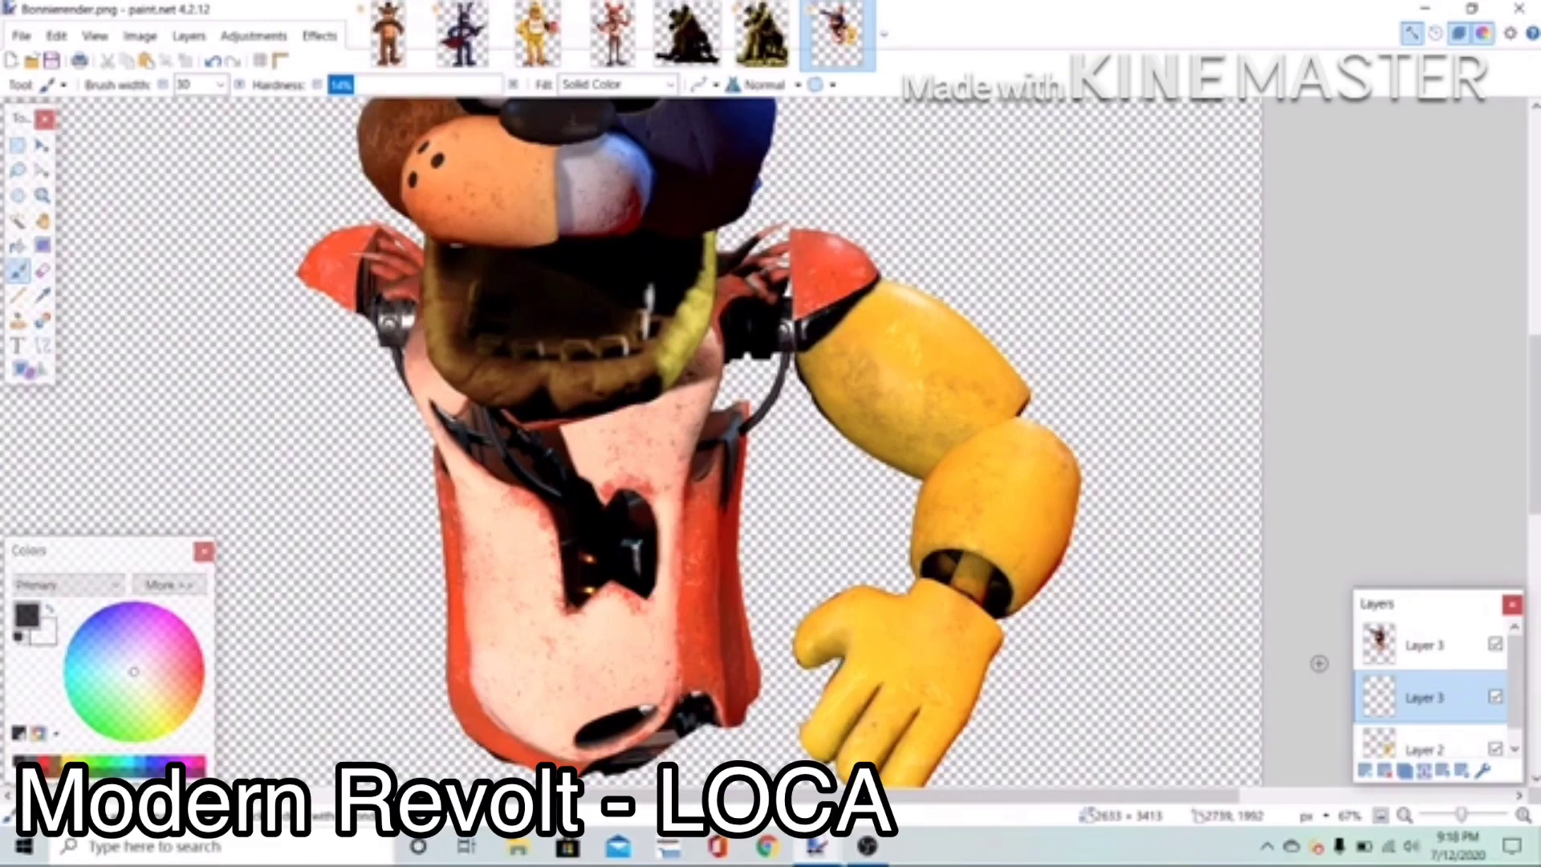
{"action": "left_click", "coordinate": [1483, 770]}
{"action": "left_click_drag", "start_coordinate": [819, 303], "coordinate": [671, 268]}
{"action": "left_click_drag", "start_coordinate": [605, 447], "coordinate": [574, 447]}
{"action": "left_click", "coordinate": [631, 486]}
Step: Merge the character's stacked layers down into a single layer
{"action": "left_click", "coordinate": [1397, 647]}
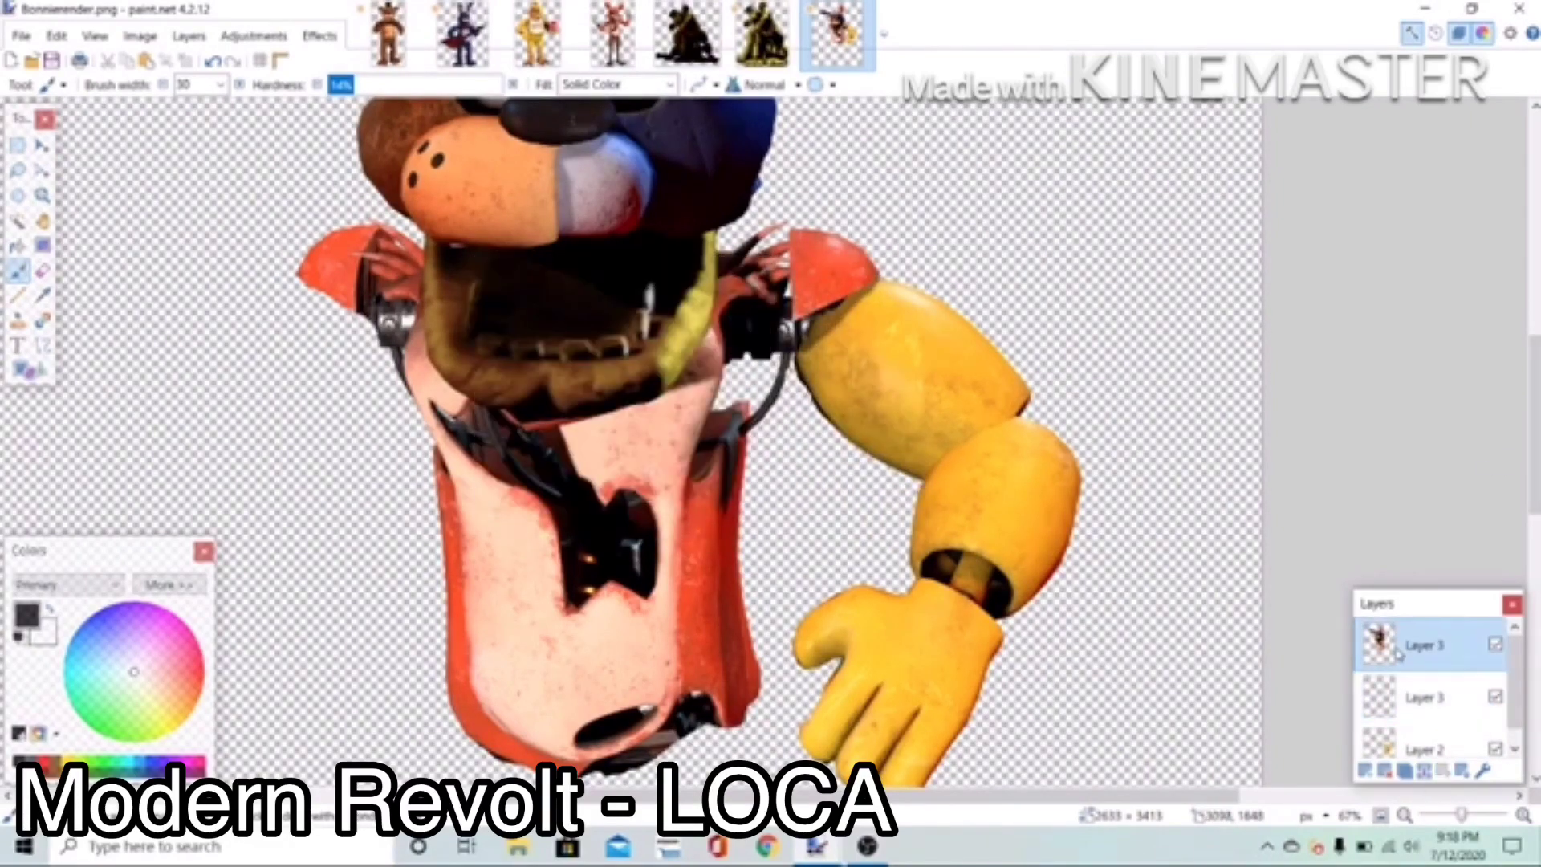
{"action": "left_click", "coordinate": [1422, 771]}
{"action": "left_click", "coordinate": [212, 60]}
{"action": "left_click", "coordinate": [1384, 771]}
{"action": "left_click", "coordinate": [1423, 770]}
{"action": "scroll", "coordinate": [984, 458], "scroll_direction": "down", "scroll_amount": 1}
{"action": "scroll", "coordinate": [1163, 561], "scroll_direction": "up", "scroll_amount": 2}
{"action": "scroll", "coordinate": [1163, 691], "scroll_direction": "down", "scroll_amount": 3}
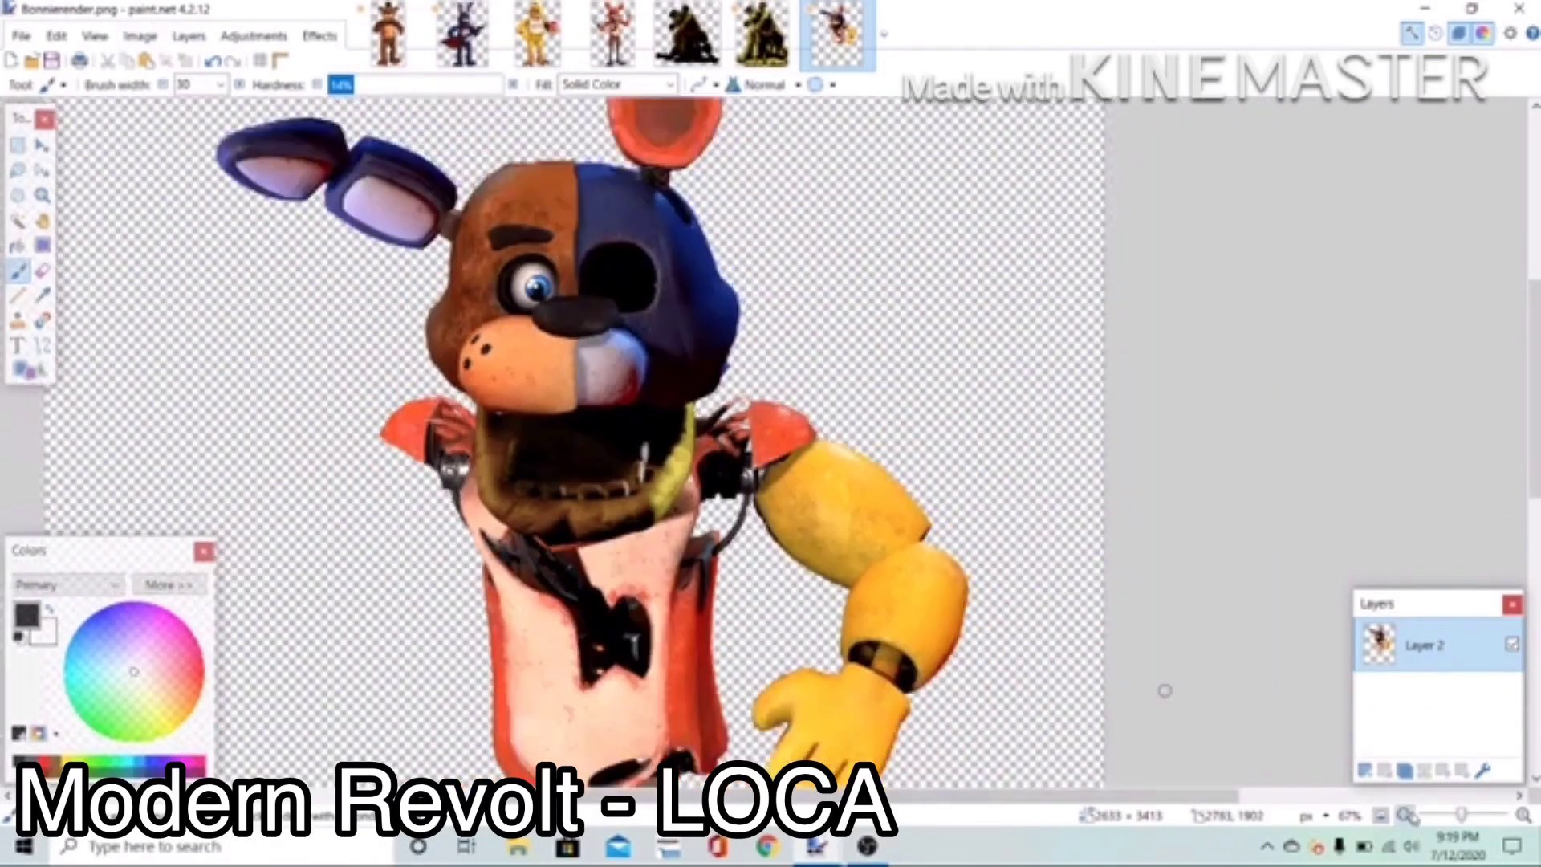
Step: Switch to the brown bear image A_bear_who_bears_no_introduction2.png and activate Lasso Select
{"action": "left_click", "coordinate": [385, 33]}
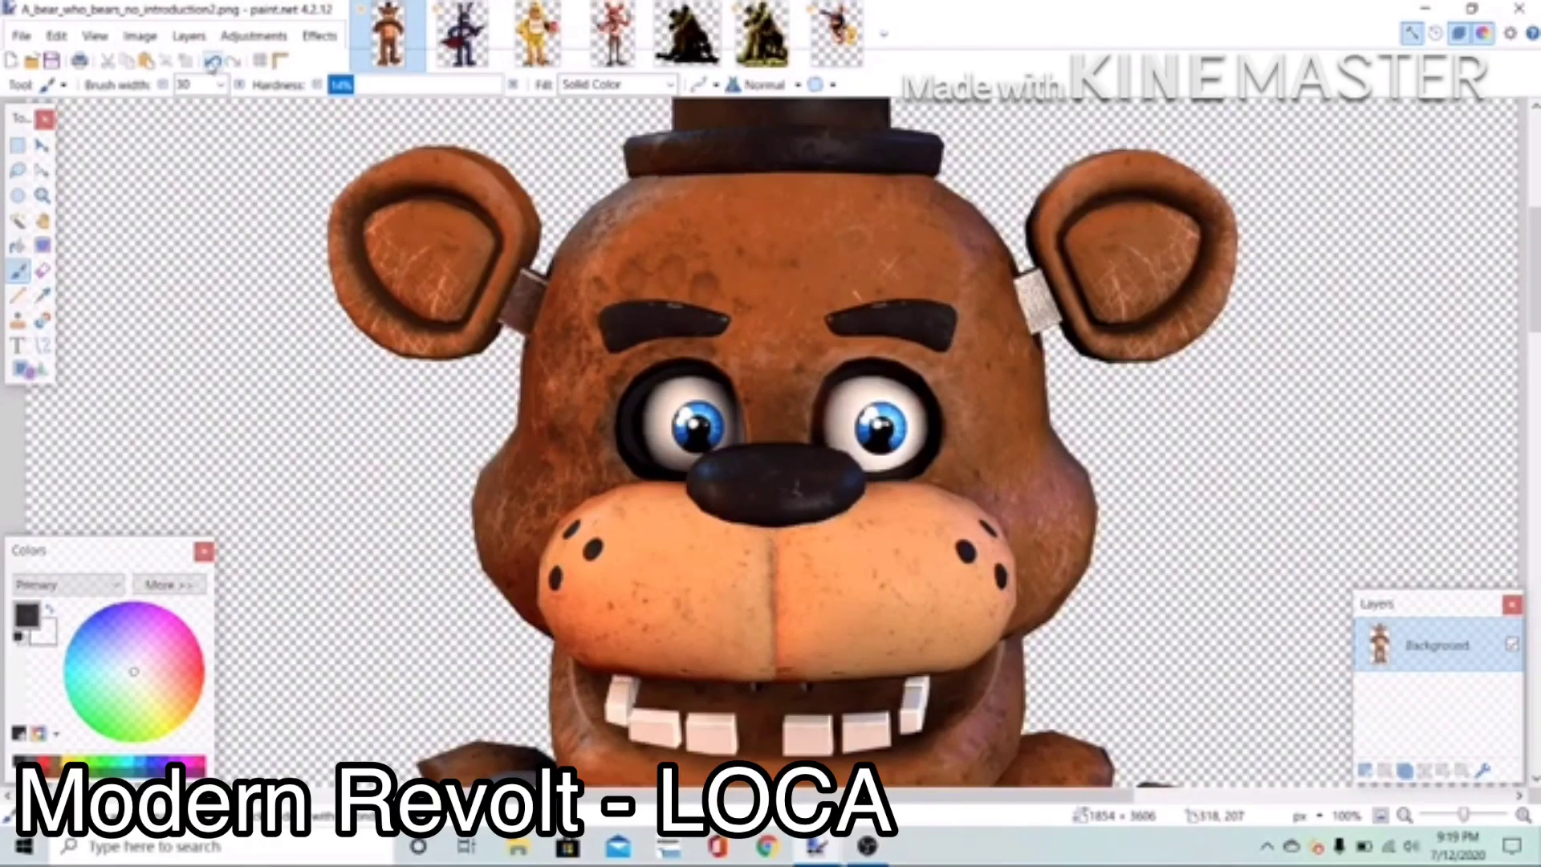
{"action": "scroll", "coordinate": [982, 800], "scroll_direction": "down", "scroll_amount": 2}
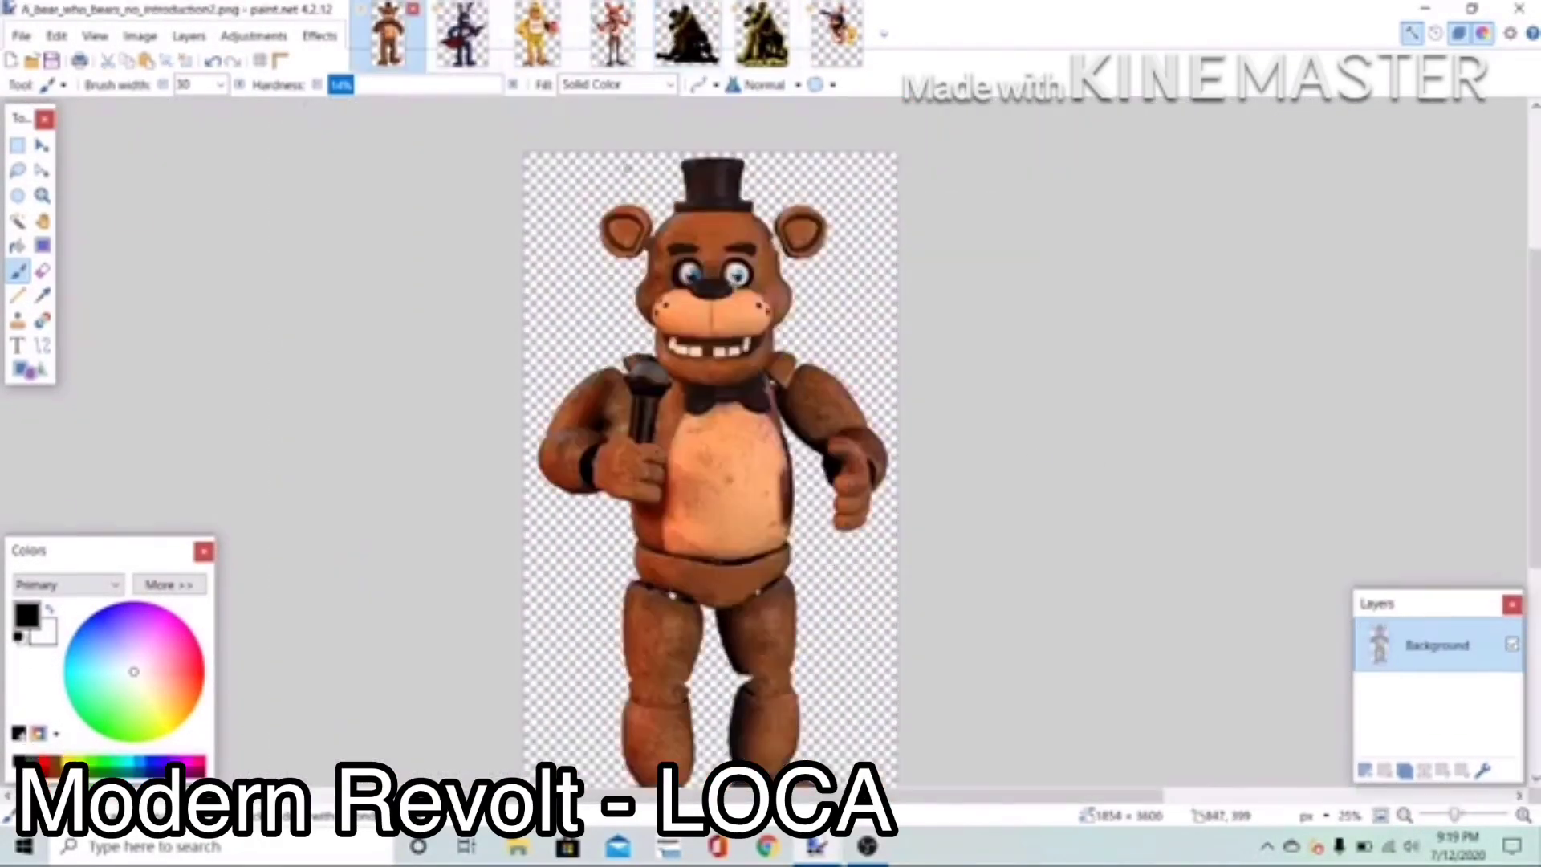
{"action": "scroll", "coordinate": [710, 450], "scroll_direction": "down", "scroll_amount": 1}
{"action": "key", "text": "s"}
{"action": "key", "text": "s"}
Step: Lasso the brown bear's right-hand upper arm, following its edges along the shoulder plate, torso and forearm
{"action": "left_click", "coordinate": [1523, 815]}
{"action": "left_click", "coordinate": [1523, 815]}
{"action": "left_click", "coordinate": [1522, 815]}
{"action": "left_click", "coordinate": [1523, 815]}
{"action": "scroll", "coordinate": [1142, 282], "scroll_direction": "up", "scroll_amount": 4}
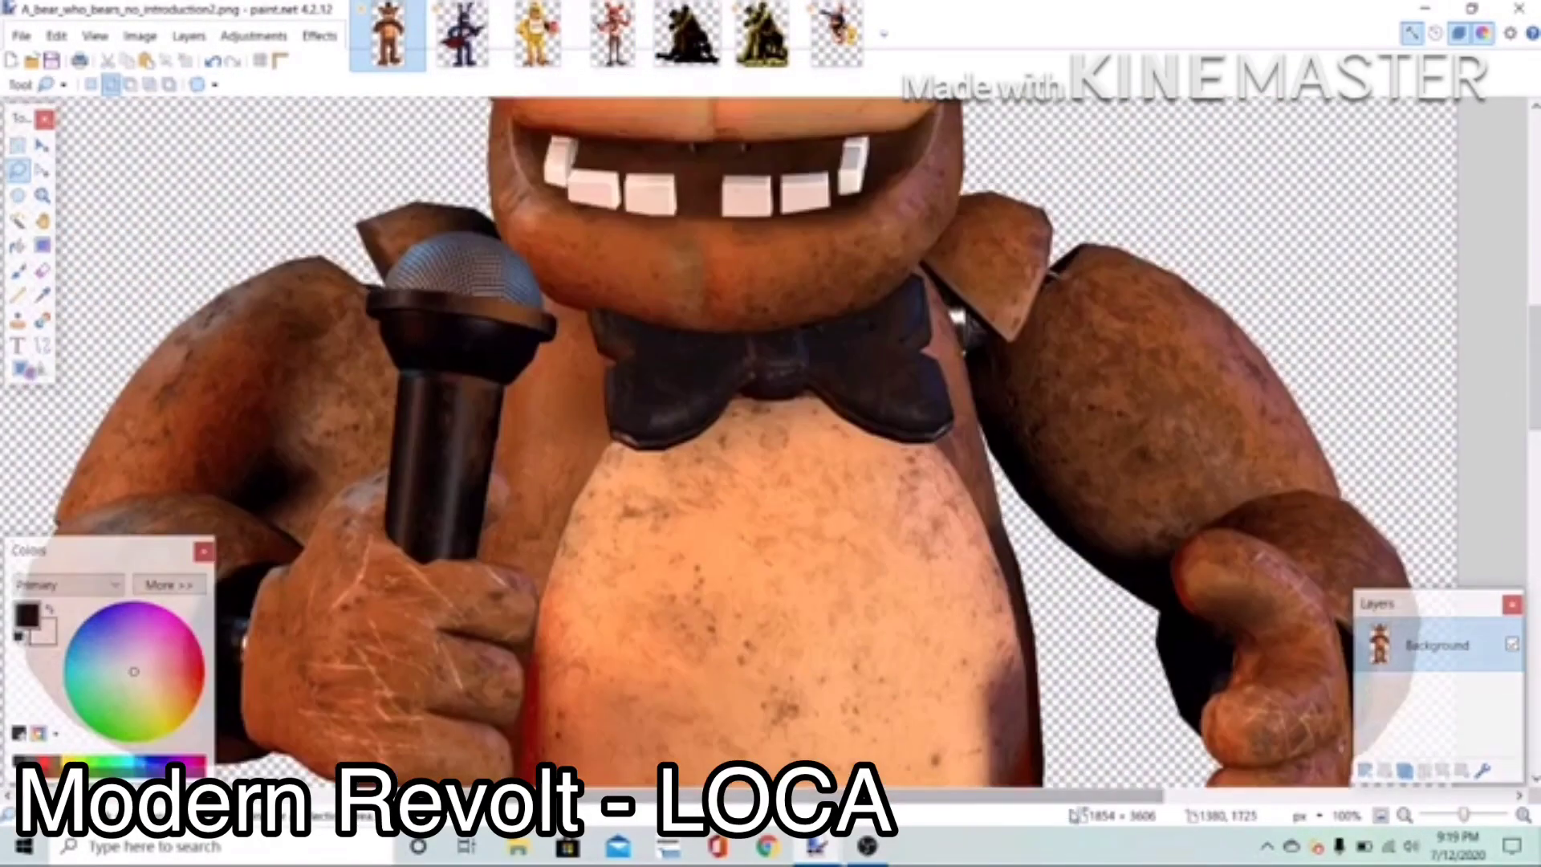
{"action": "scroll", "coordinate": [1142, 282], "scroll_direction": "right", "scroll_amount": 3}
{"action": "scroll", "coordinate": [1141, 282], "scroll_direction": "down", "scroll_amount": 2}
{"action": "left_click", "coordinate": [1523, 815]}
{"action": "scroll", "coordinate": [1293, 541], "scroll_direction": "right", "scroll_amount": 1}
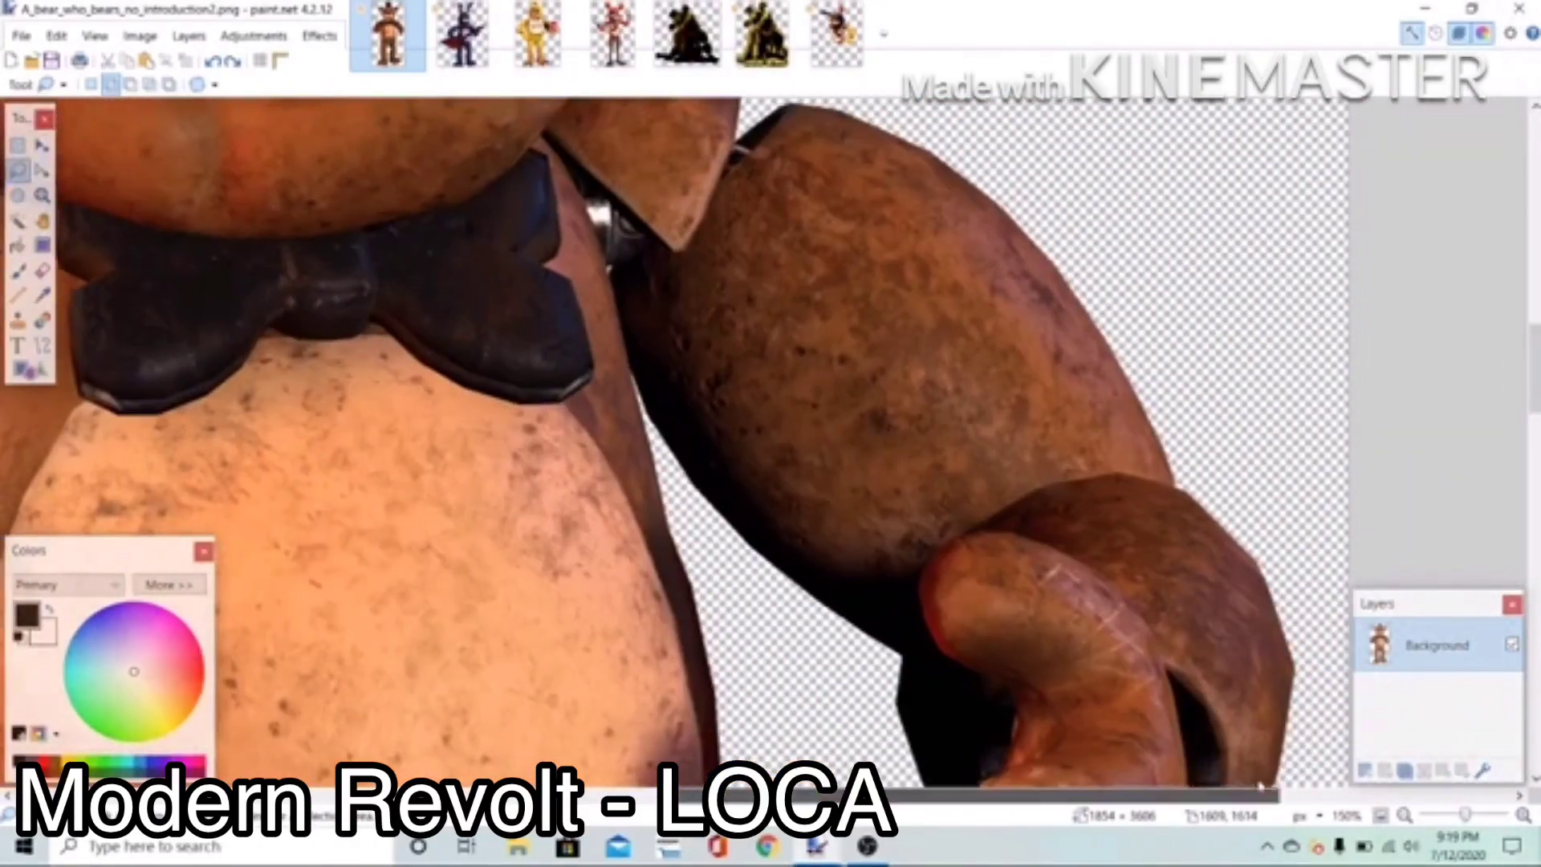
{"action": "left_click_drag", "start_coordinate": [1171, 469], "coordinate": [1095, 255]}
{"action": "mouse_move", "coordinate": [1043, 491]}
{"action": "left_mouse_down"}
{"action": "mouse_move", "coordinate": [924, 566]}
{"action": "mouse_move", "coordinate": [814, 598]}
{"action": "mouse_move", "coordinate": [662, 425]}
{"action": "mouse_move", "coordinate": [626, 313]}
{"action": "left_mouse_up"}
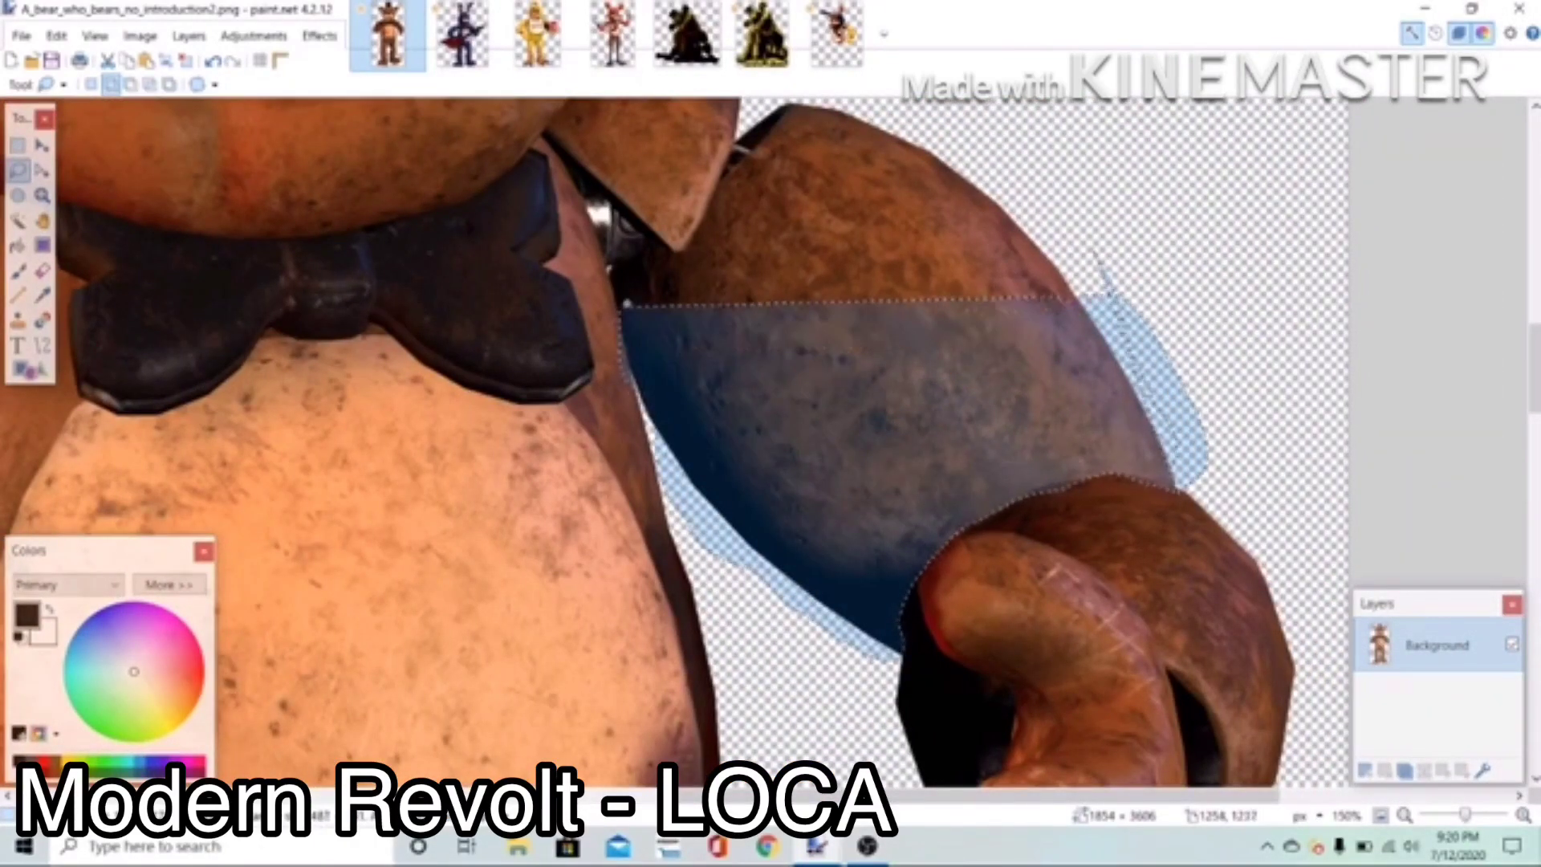
{"action": "left_click_drag", "start_coordinate": [626, 313], "coordinate": [791, 115]}
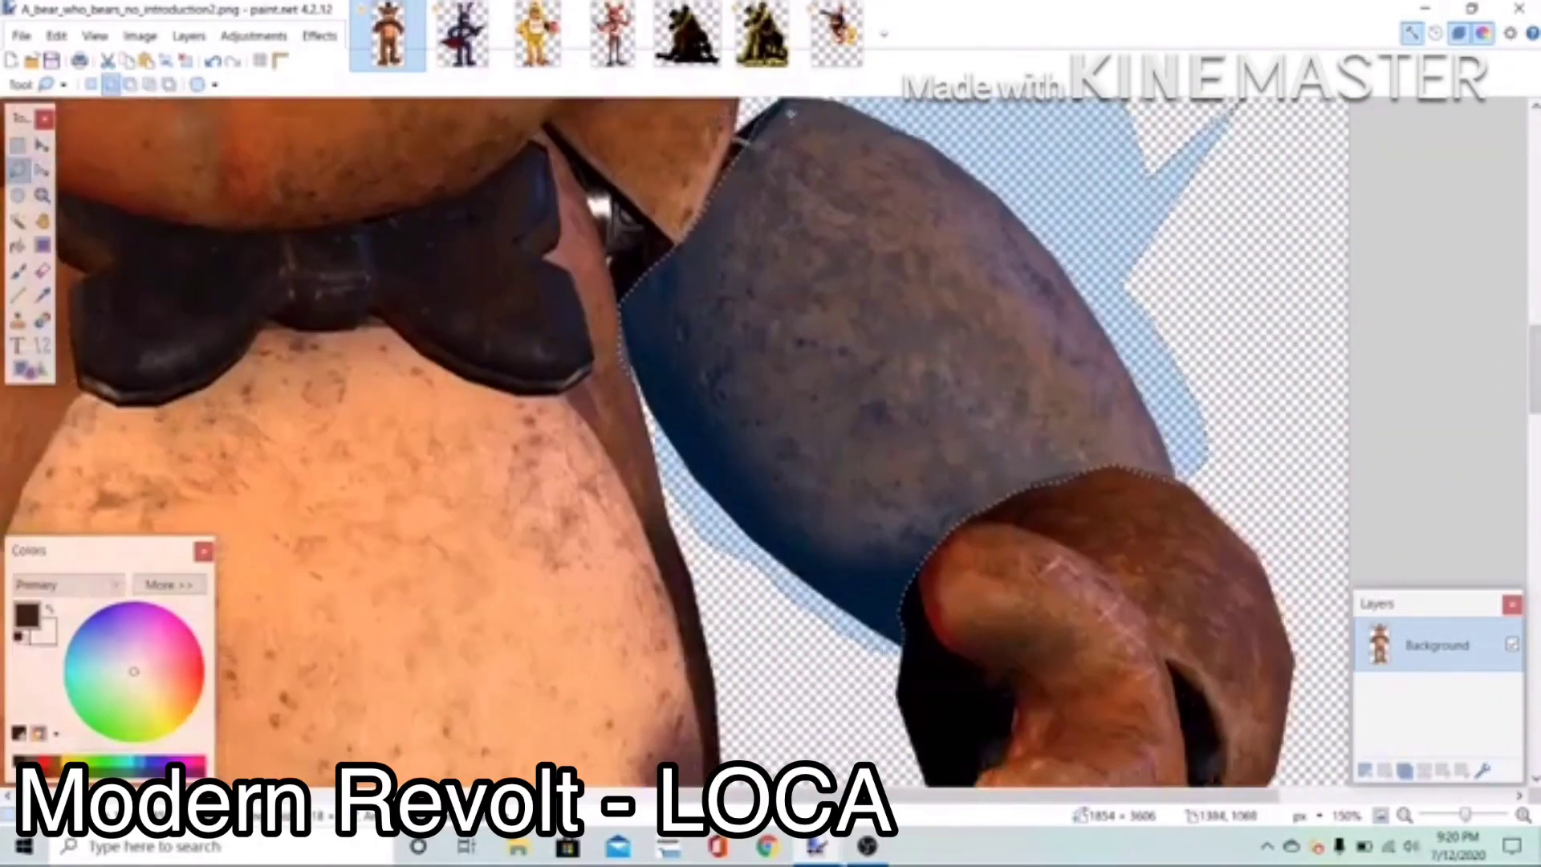
{"action": "scroll", "coordinate": [674, 442], "scroll_direction": "up", "scroll_amount": 6}
{"action": "scroll", "coordinate": [674, 441], "scroll_direction": "down", "scroll_amount": 3}
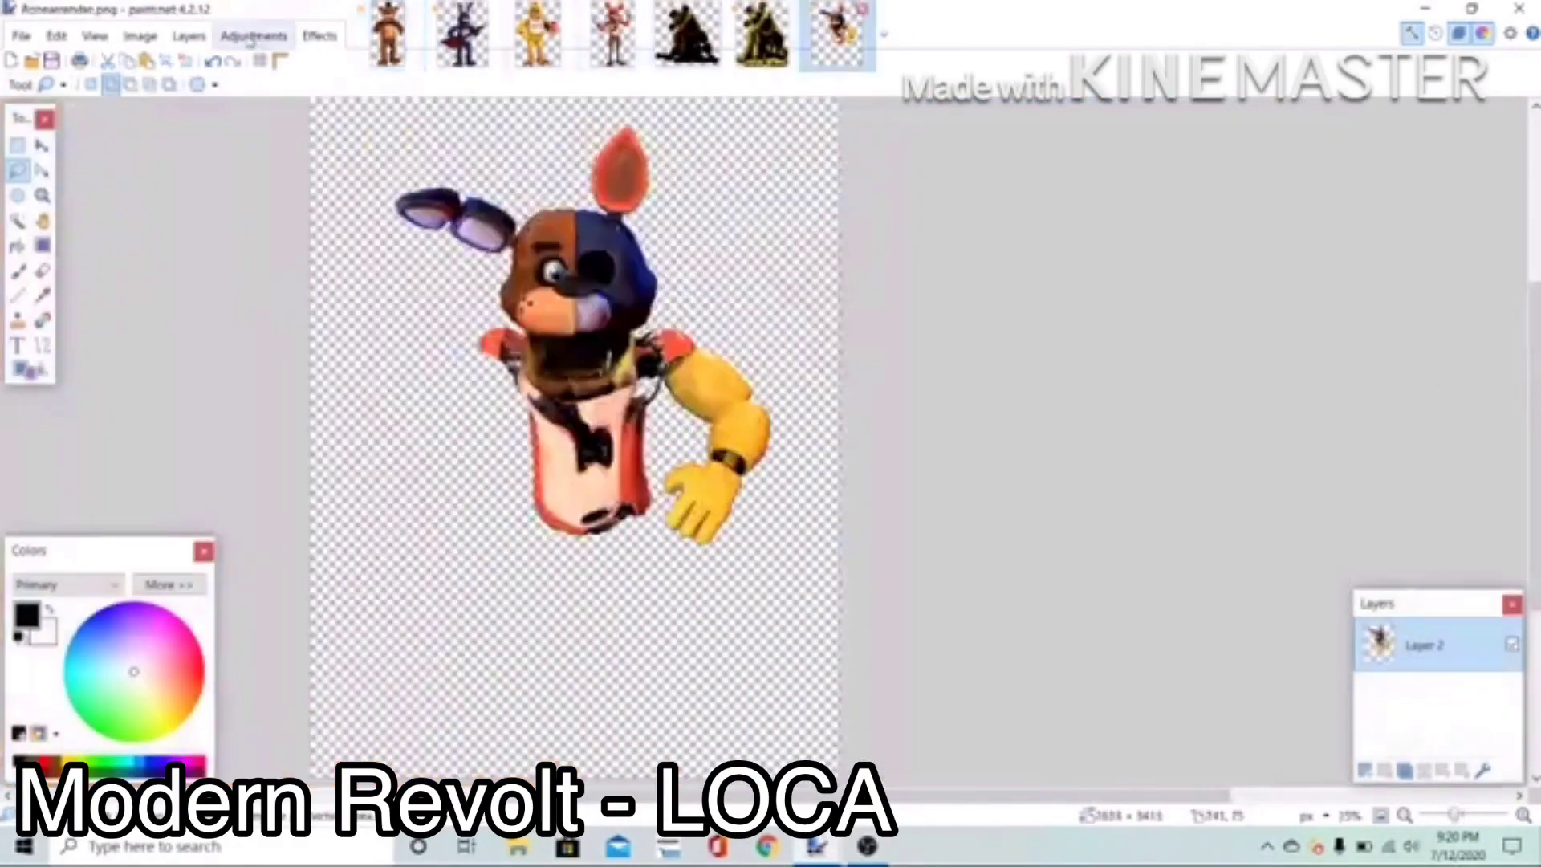
{"action": "key", "text": "ctrl+v"}
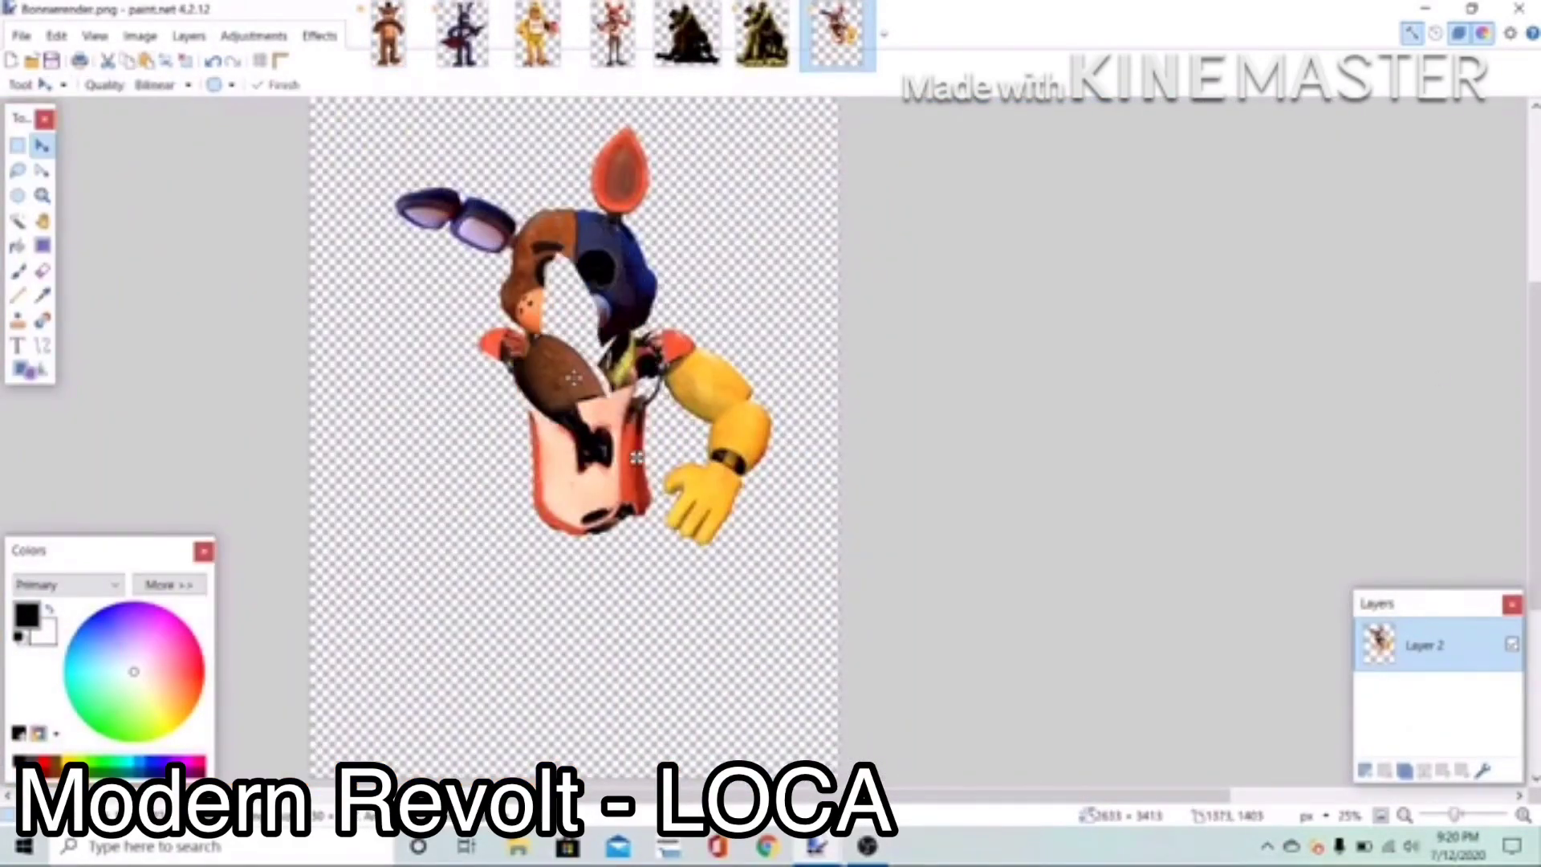
{"action": "left_click_drag", "start_coordinate": [399, 431], "coordinate": [614, 431]}
{"action": "left_click_drag", "start_coordinate": [559, 473], "coordinate": [473, 397]}
{"action": "left_click", "coordinate": [212, 61]}
{"action": "left_click", "coordinate": [213, 61]}
{"action": "left_click", "coordinate": [212, 61]}
{"action": "left_click", "coordinate": [212, 61]}
Step: Paste the brown upper arm onto a new layer, fit it at the empty shoulder, and move that layer beneath the figure
{"action": "left_click", "coordinate": [1364, 770]}
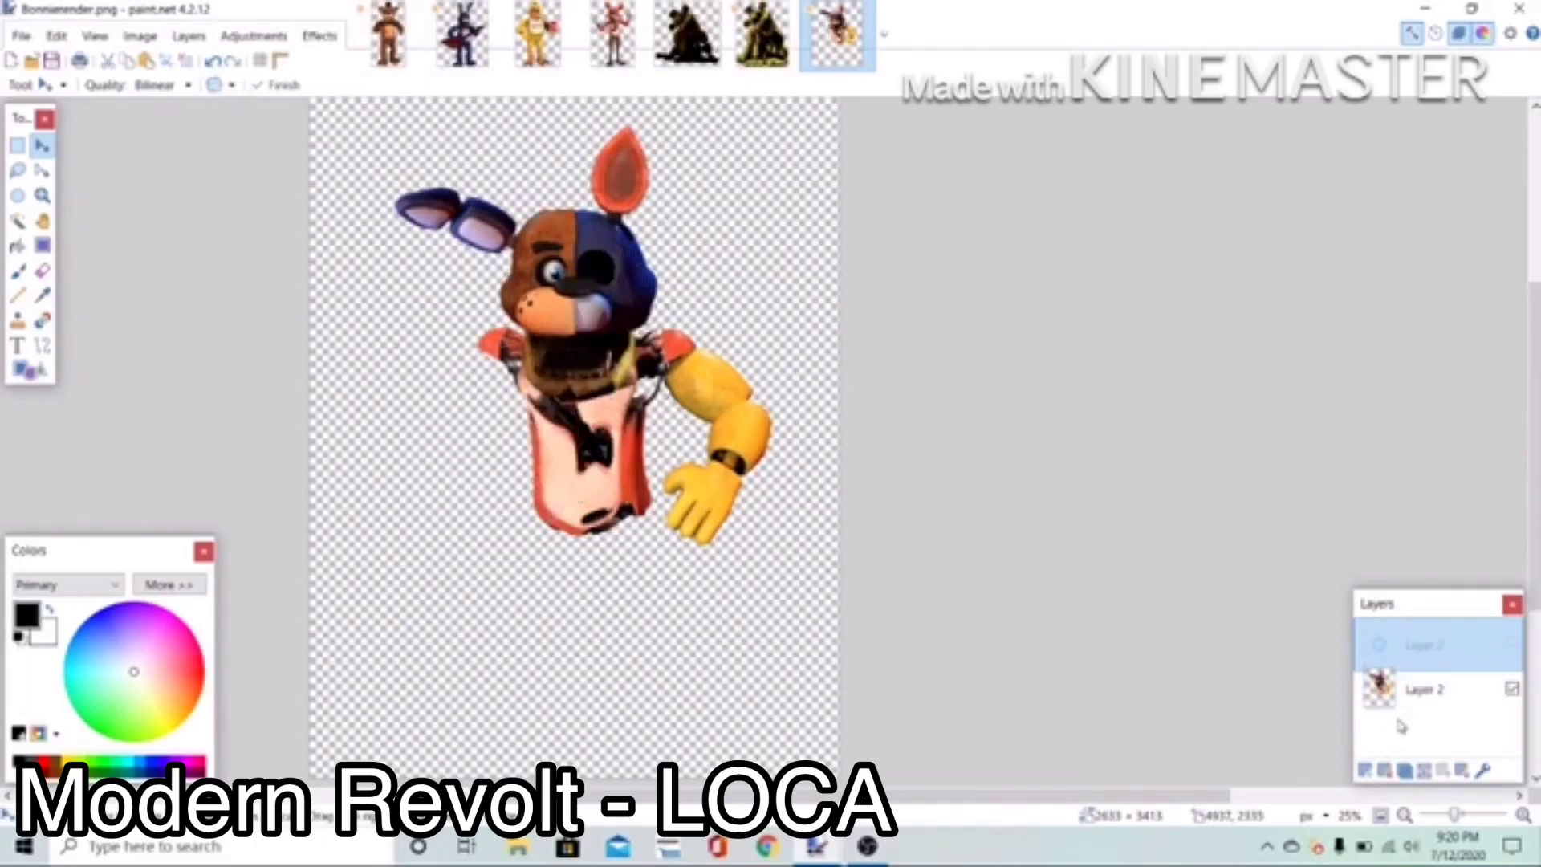
{"action": "key", "text": "ctrl+v"}
{"action": "left_click_drag", "start_coordinate": [616, 365], "coordinate": [506, 445]}
{"action": "left_click_drag", "start_coordinate": [557, 388], "coordinate": [351, 389]}
{"action": "left_click_drag", "start_coordinate": [419, 426], "coordinate": [497, 403]}
{"action": "key", "text": "alt+shift+Page_Down"}
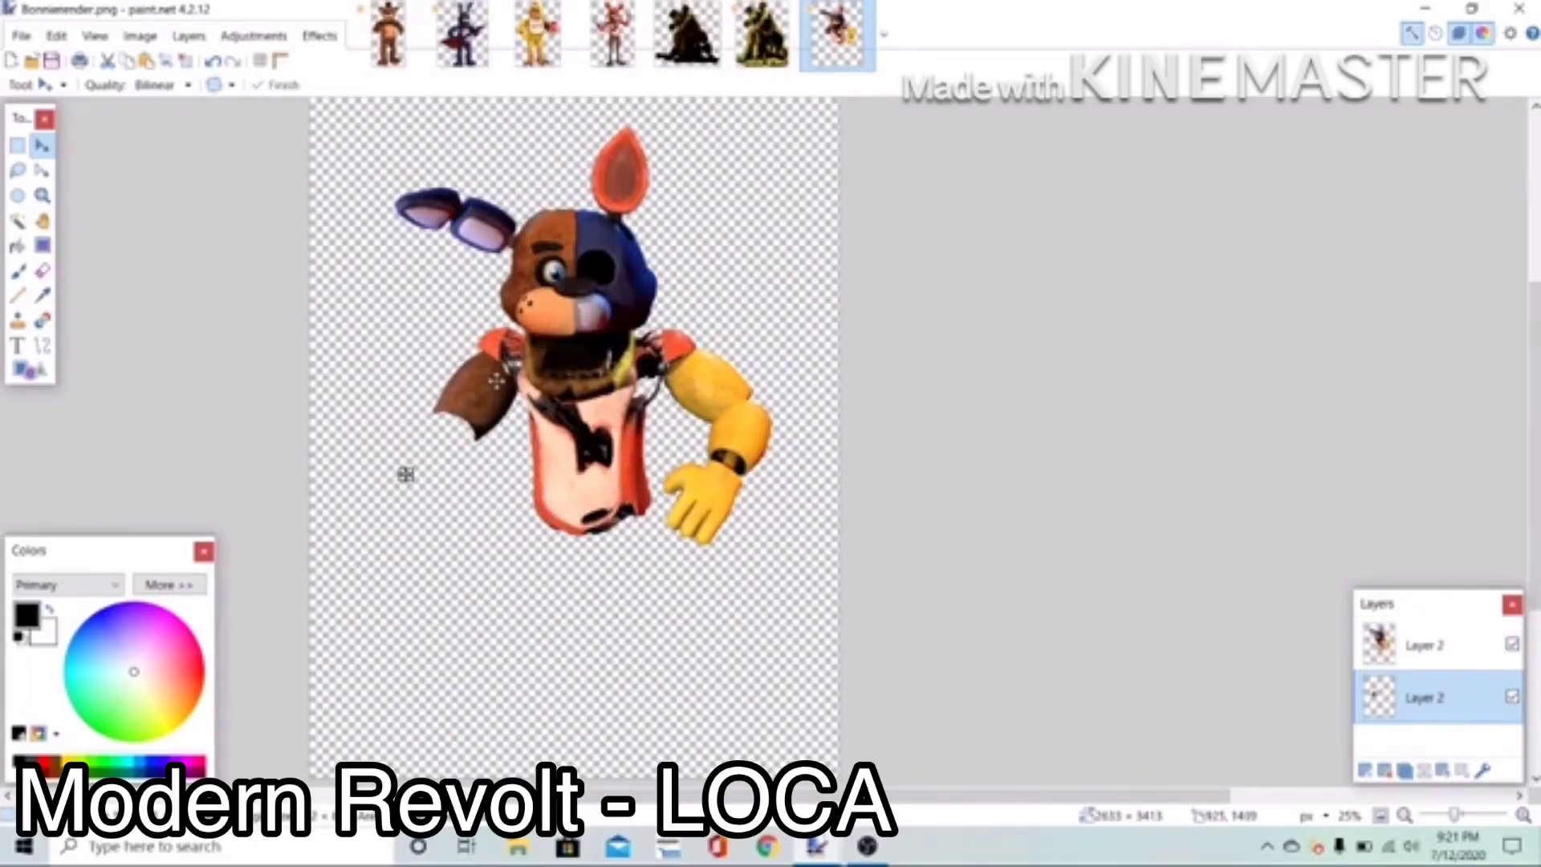
Step: Brush a soft shadow at the brown arm's shoulder on a new layer, using 14% hardness
{"action": "key", "text": "ctrl+shift+n"}
{"action": "scroll", "coordinate": [574, 427], "scroll_direction": "up", "scroll_amount": 3}
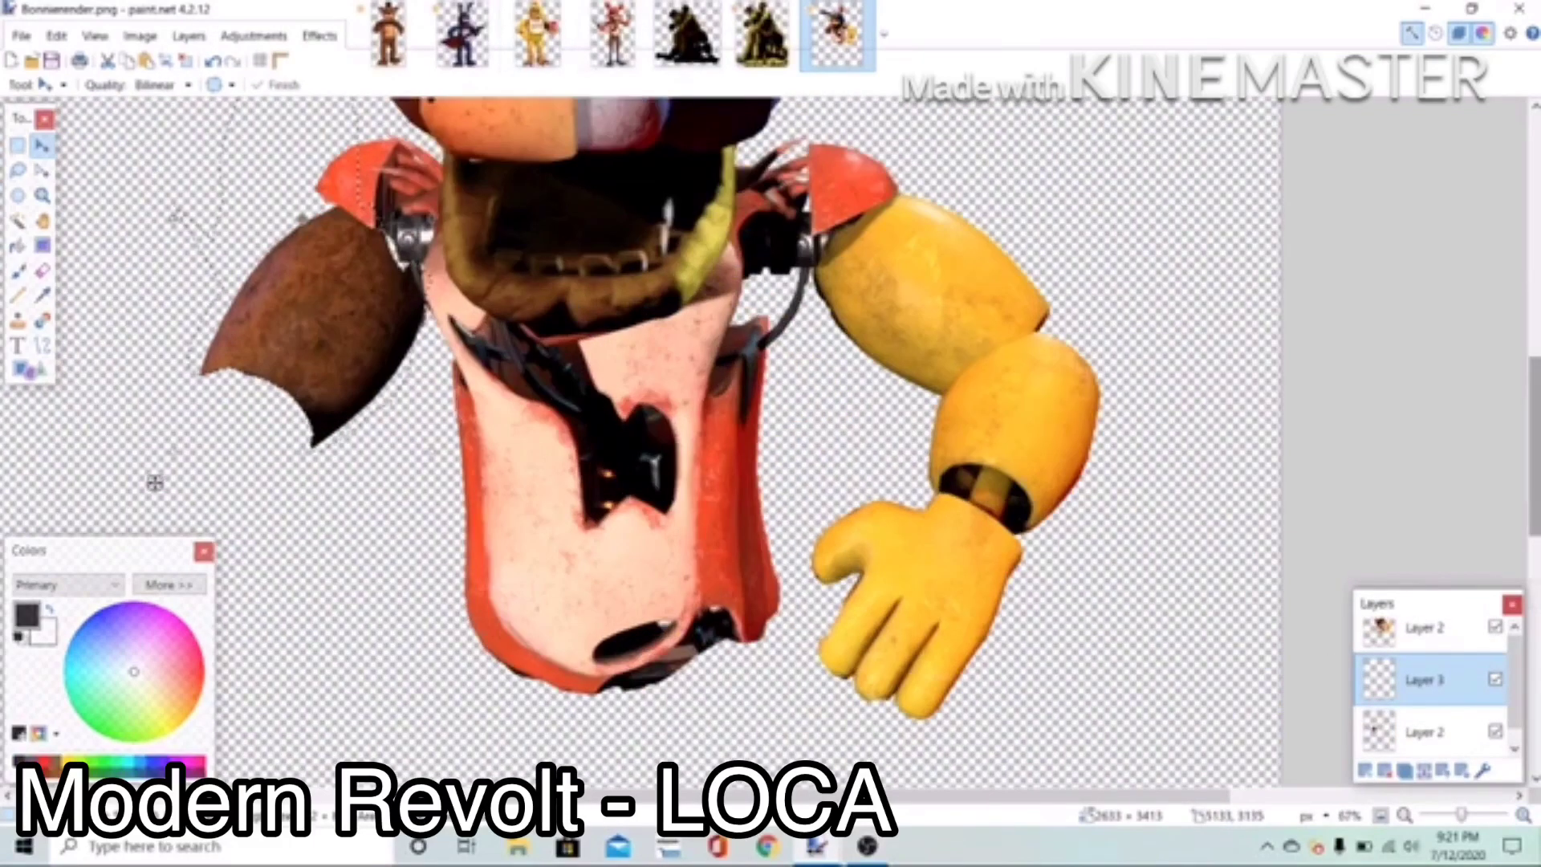
{"action": "scroll", "coordinate": [575, 428], "scroll_direction": "up", "scroll_amount": 1}
{"action": "left_click", "coordinate": [18, 270]}
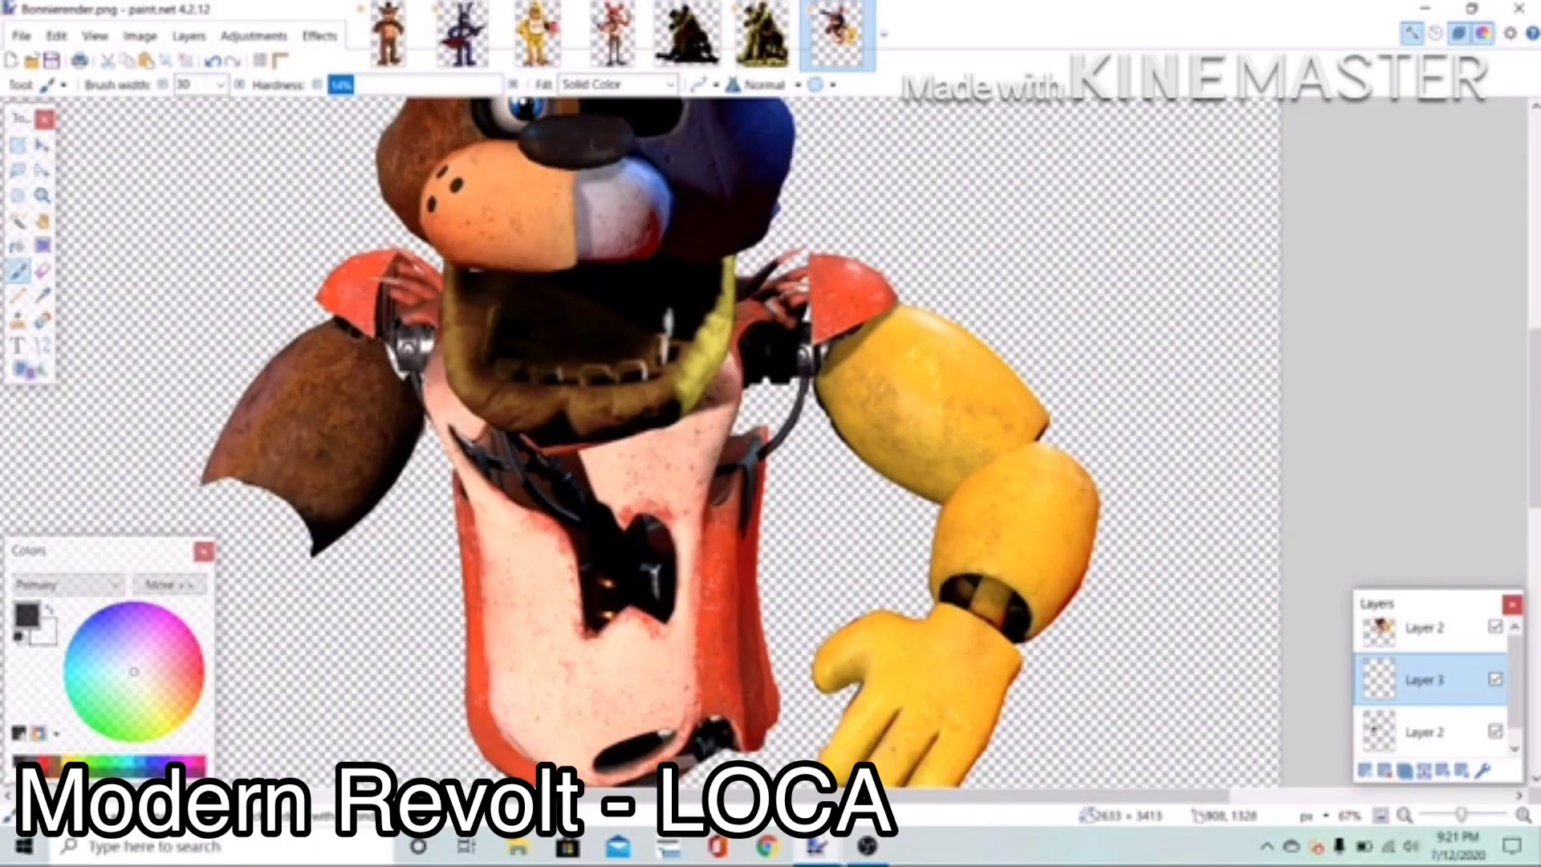
Step: Lower the opacity of the brown arm's shadow layer and merge it down into the arm layer
{"action": "left_click", "coordinate": [1481, 771]}
{"action": "left_click_drag", "start_coordinate": [827, 471], "coordinate": [719, 471]}
{"action": "left_click", "coordinate": [776, 514]}
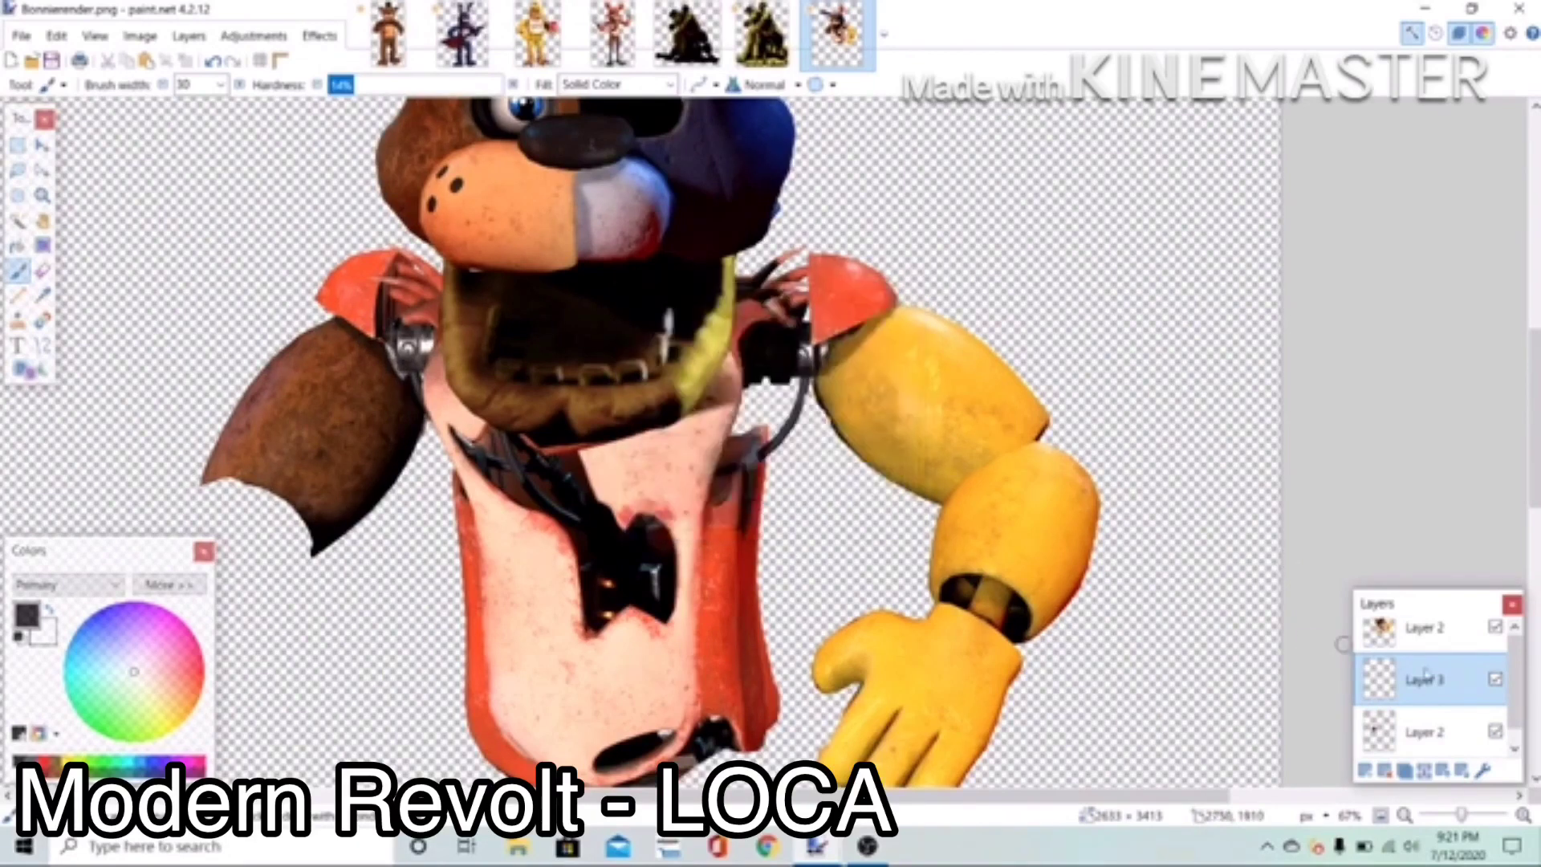
{"action": "scroll", "coordinate": [1420, 650], "scroll_direction": "up", "scroll_amount": 1}
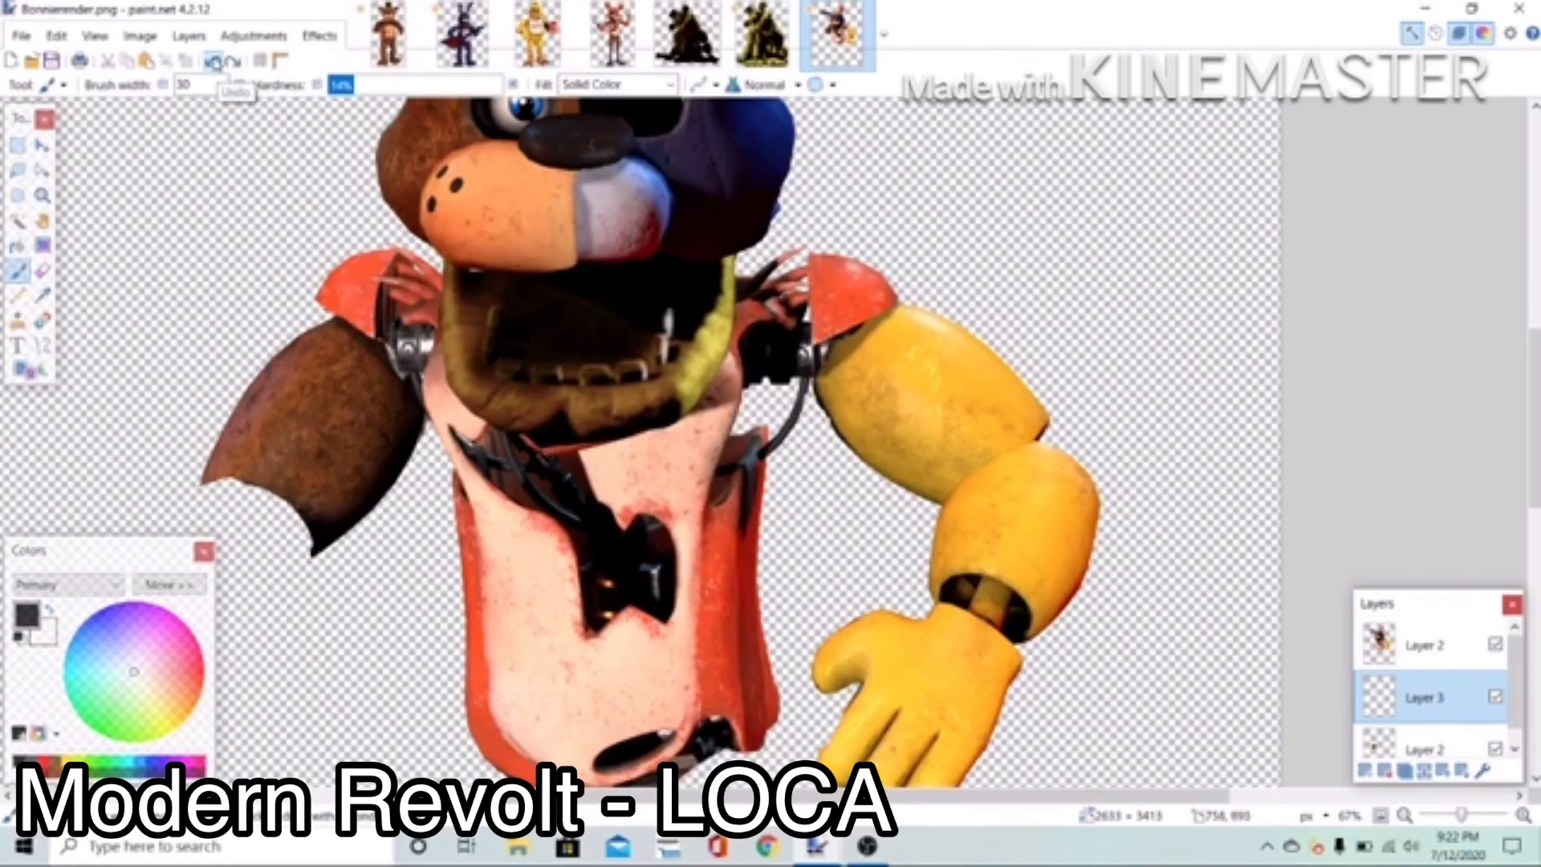
{"action": "left_click", "coordinate": [1421, 772]}
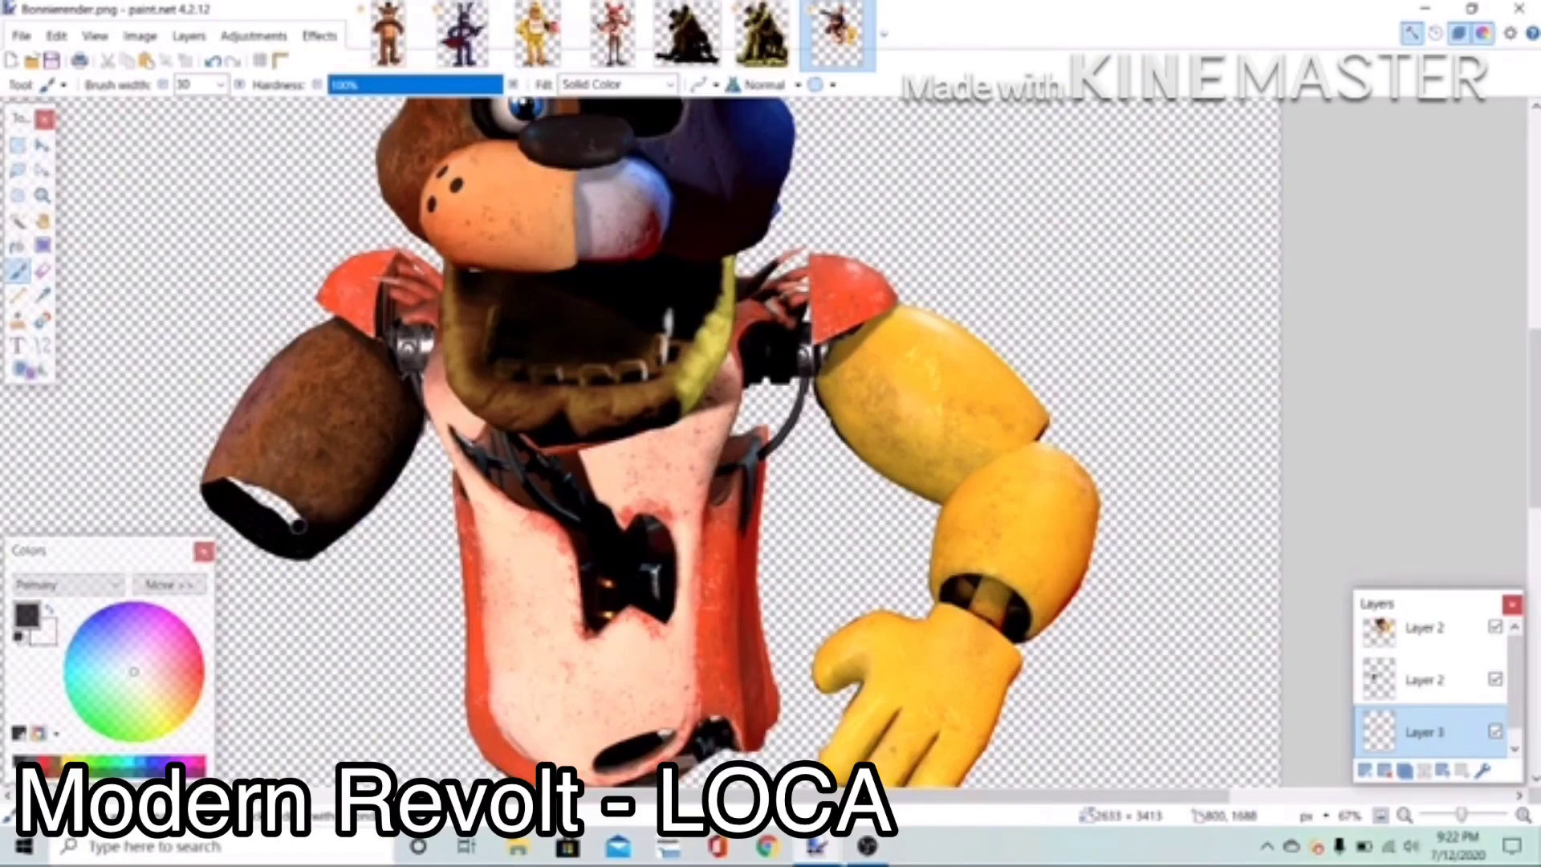
Step: Fill the brown arm's open cut end with black at 100% hardness and merge all layers into one
{"action": "left_click", "coordinate": [1424, 630]}
{"action": "left_click", "coordinate": [1423, 770]}
{"action": "left_click", "coordinate": [1423, 771]}
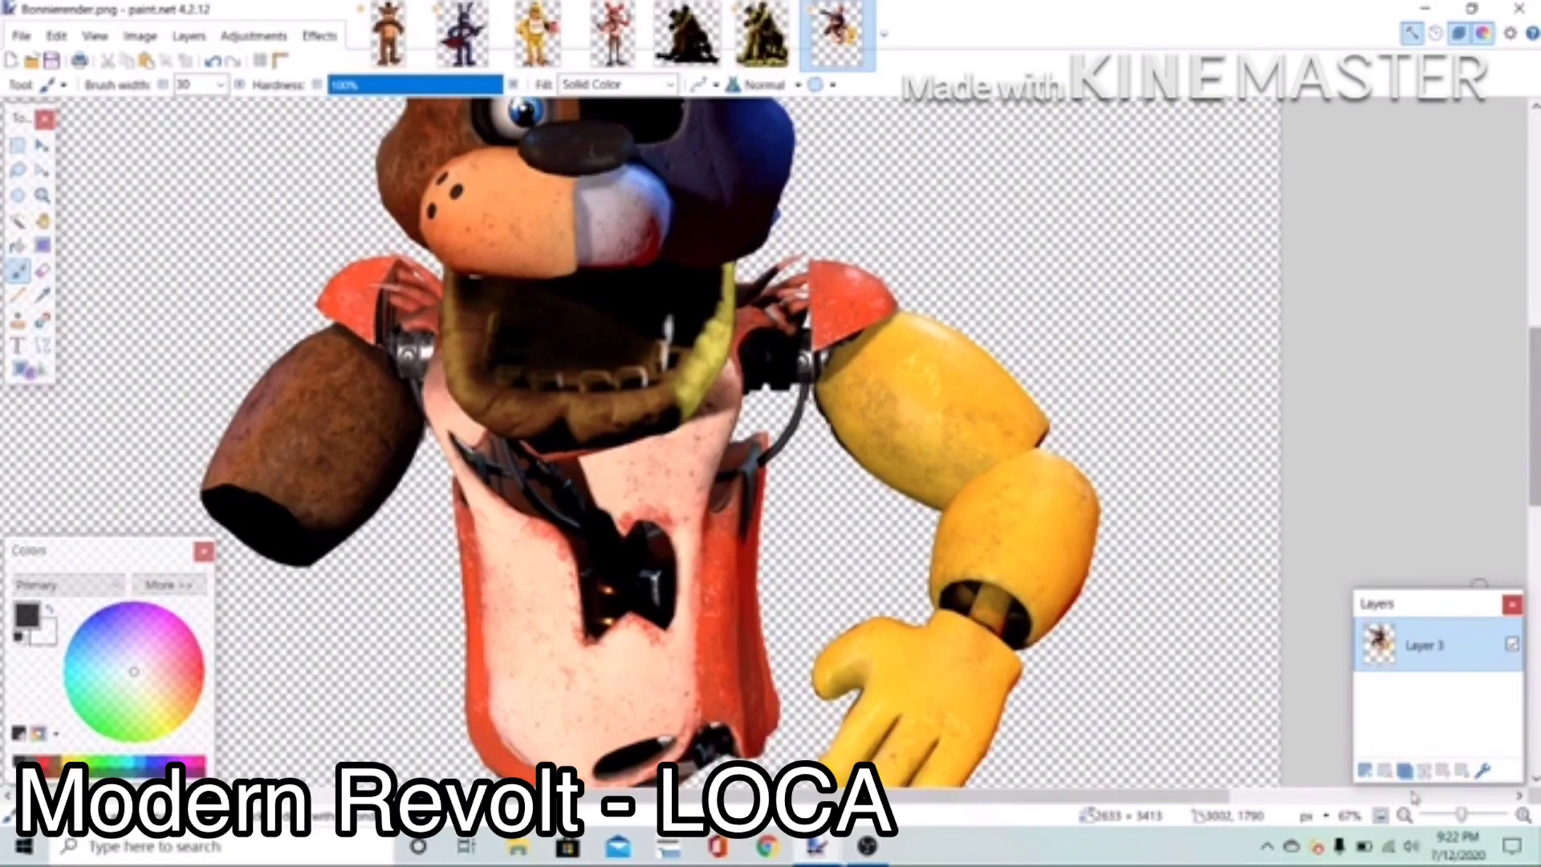
Step: In Foxyhw1.png, lasso the red forearm with its hook, following the elbow edge closely, and copy it
{"action": "left_click", "coordinate": [613, 34]}
{"action": "left_click", "coordinate": [17, 170]}
{"action": "mouse_move", "coordinate": [478, 314]}
{"action": "left_mouse_down"}
{"action": "mouse_move", "coordinate": [386, 634]}
{"action": "mouse_move", "coordinate": [511, 377]}
{"action": "left_mouse_up"}
{"action": "scroll", "coordinate": [502, 436], "scroll_direction": "up", "scroll_amount": 2}
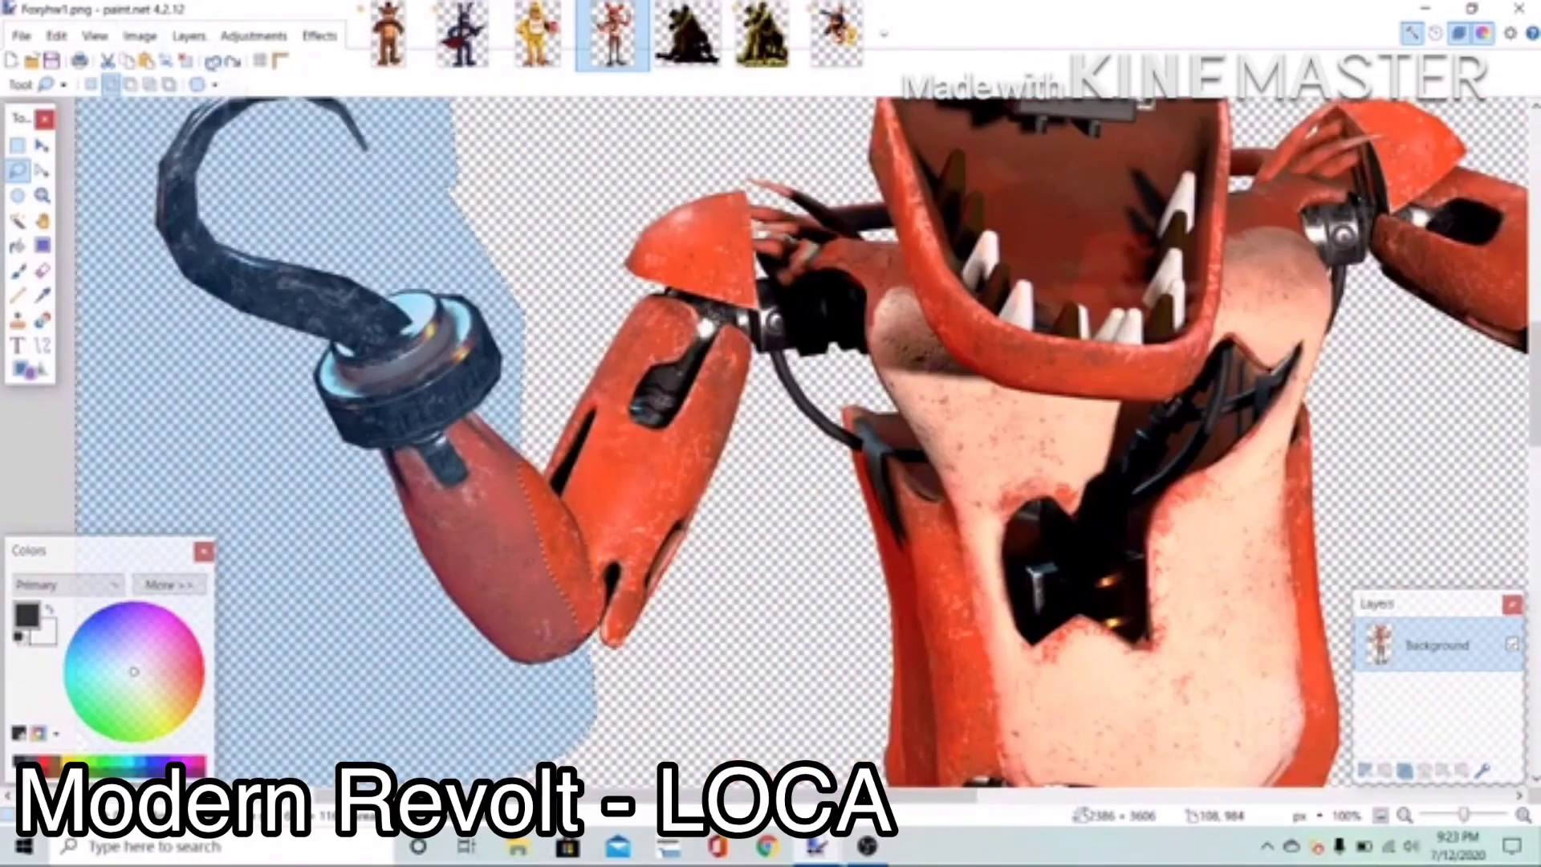
{"action": "scroll", "coordinate": [455, 595], "scroll_direction": "up", "scroll_amount": 3}
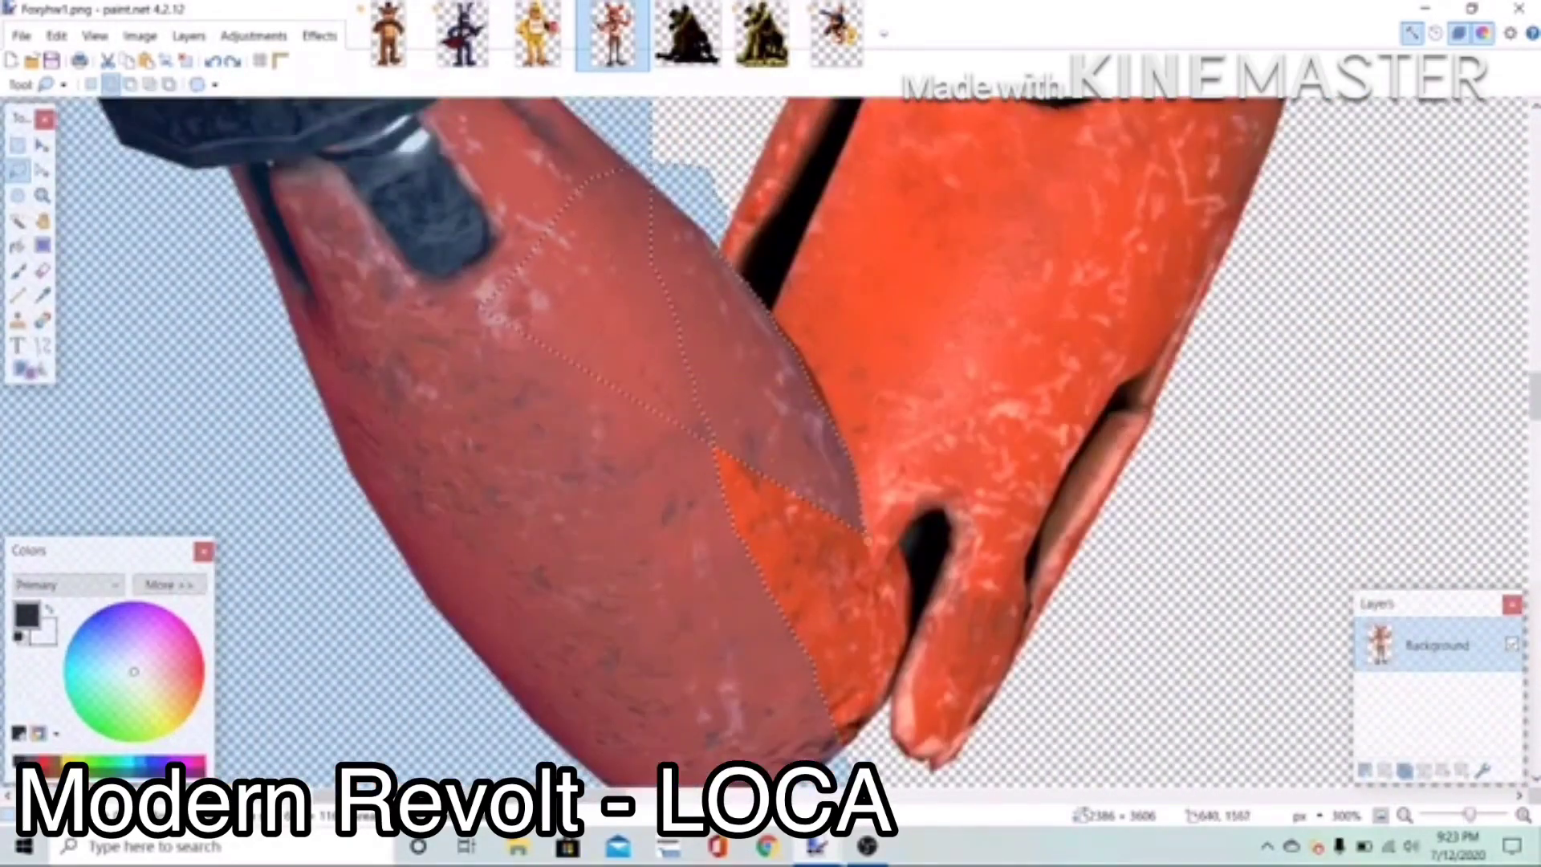
{"action": "scroll", "coordinate": [634, 124], "scroll_direction": "down", "scroll_amount": 2}
{"action": "scroll", "coordinate": [634, 123], "scroll_direction": "up", "scroll_amount": 3}
{"action": "key", "text": "ctrl+c"}
Step: Paste the hook forearm onto a new layer in Bonnierender and move and rotate it to join the brown upper arm's end
{"action": "left_click", "coordinate": [836, 34]}
{"action": "key", "text": "ctrl+shift+v"}
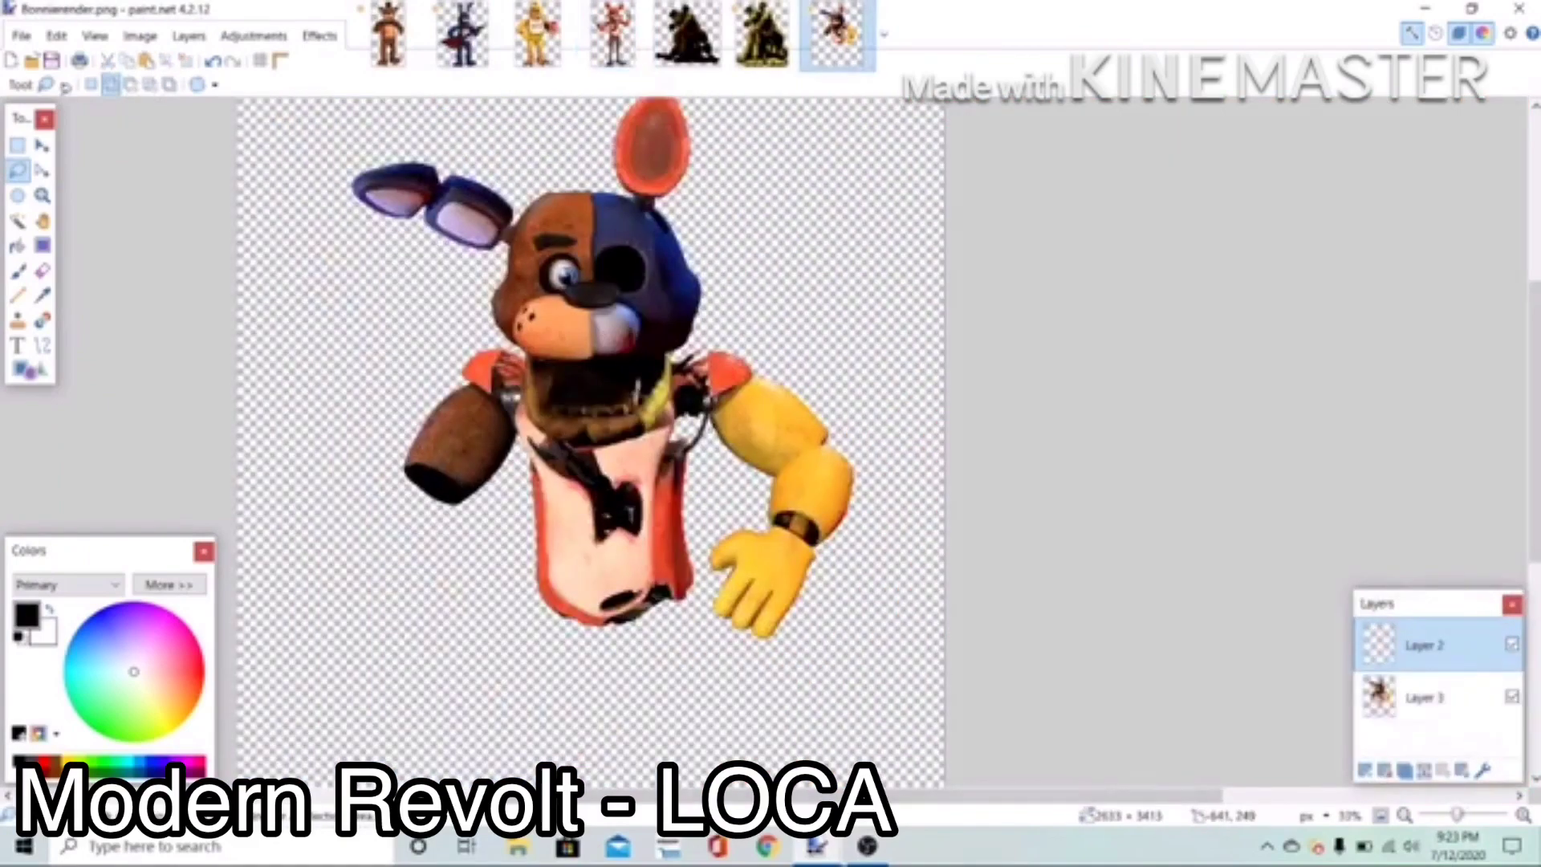
{"action": "left_click_drag", "start_coordinate": [357, 505], "coordinate": [368, 520]}
{"action": "left_click_drag", "start_coordinate": [445, 567], "coordinate": [465, 583]}
{"action": "left_click_drag", "start_coordinate": [427, 494], "coordinate": [399, 476]}
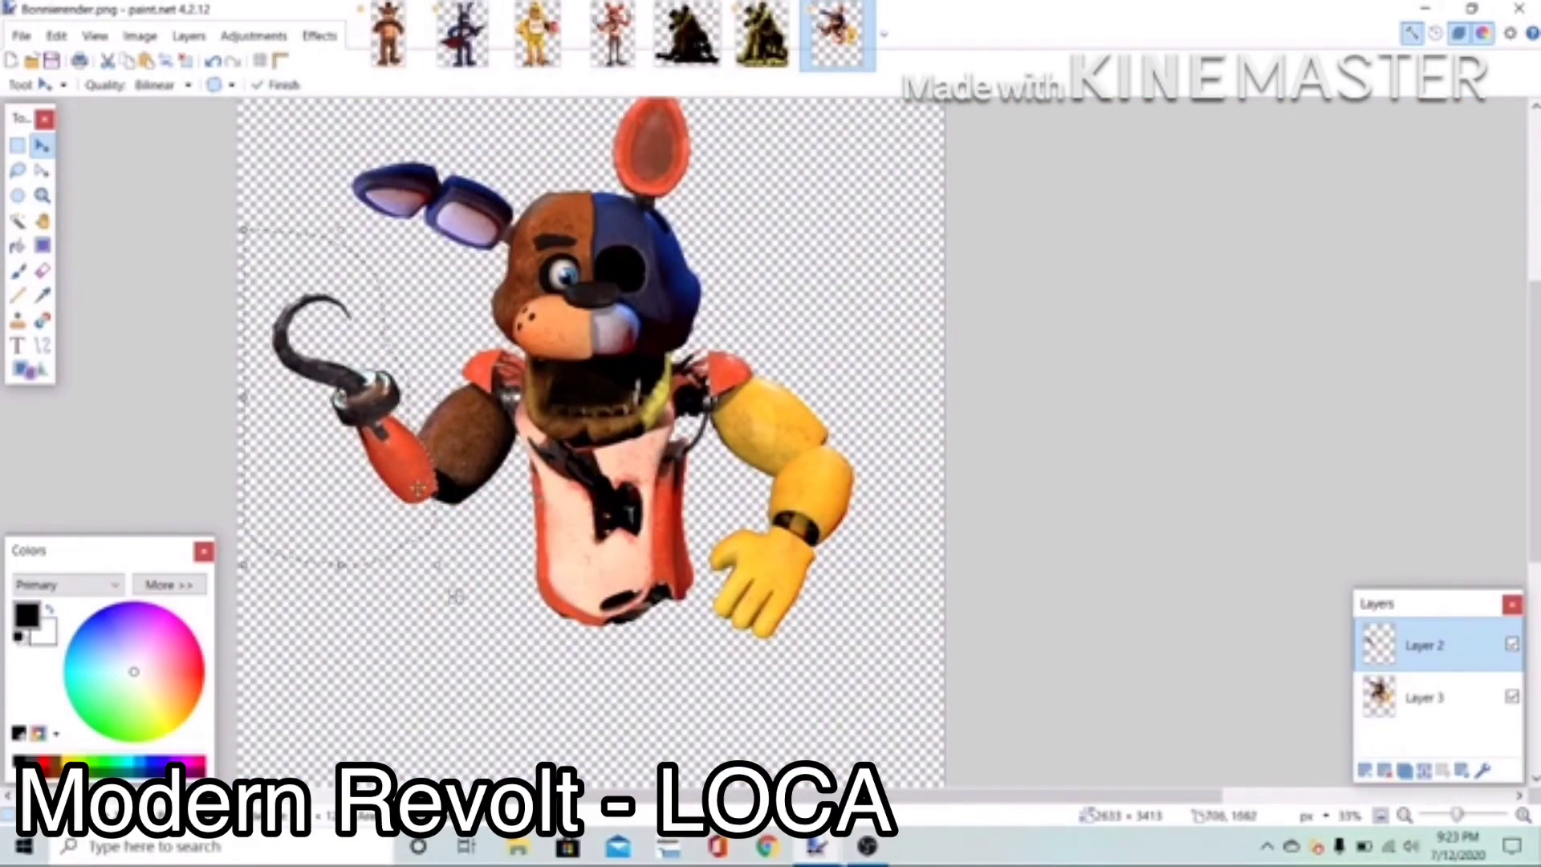
{"action": "mouse_move", "coordinate": [455, 596]}
{"action": "left_mouse_down"}
{"action": "mouse_move", "coordinate": [502, 579]}
{"action": "mouse_move", "coordinate": [484, 591]}
{"action": "left_mouse_up"}
Step: Brush a soft dark shadow where the hook forearm meets the brown arm, on a new layer beneath it with 21% hardness
{"action": "left_click", "coordinate": [1442, 770]}
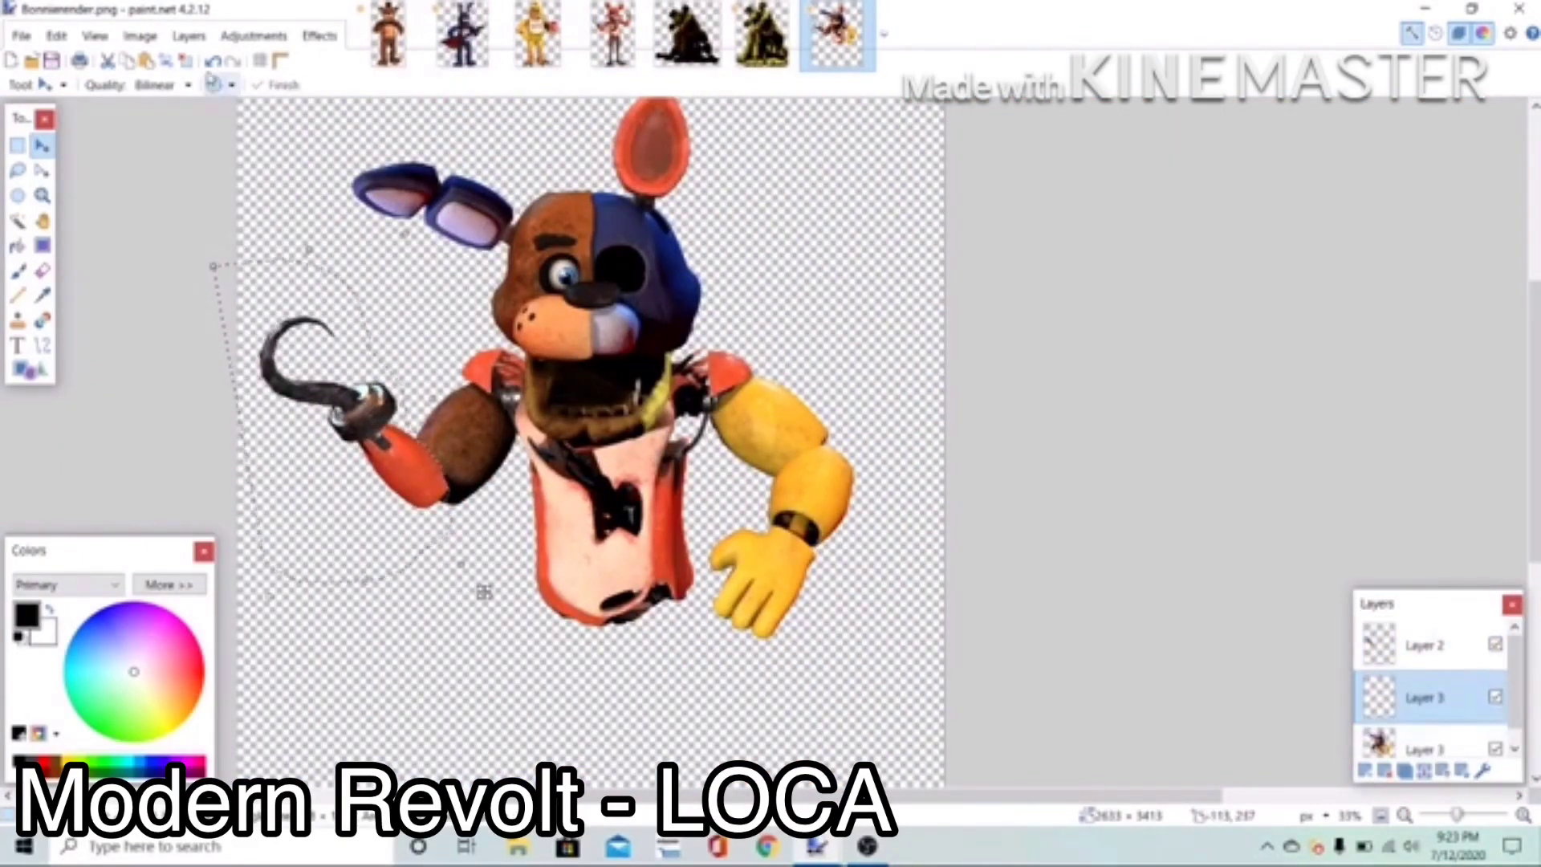
{"action": "left_click", "coordinate": [20, 273]}
{"action": "left_click_drag", "start_coordinate": [385, 107], "coordinate": [365, 106]}
{"action": "scroll", "coordinate": [602, 446], "scroll_direction": "up", "scroll_amount": 3}
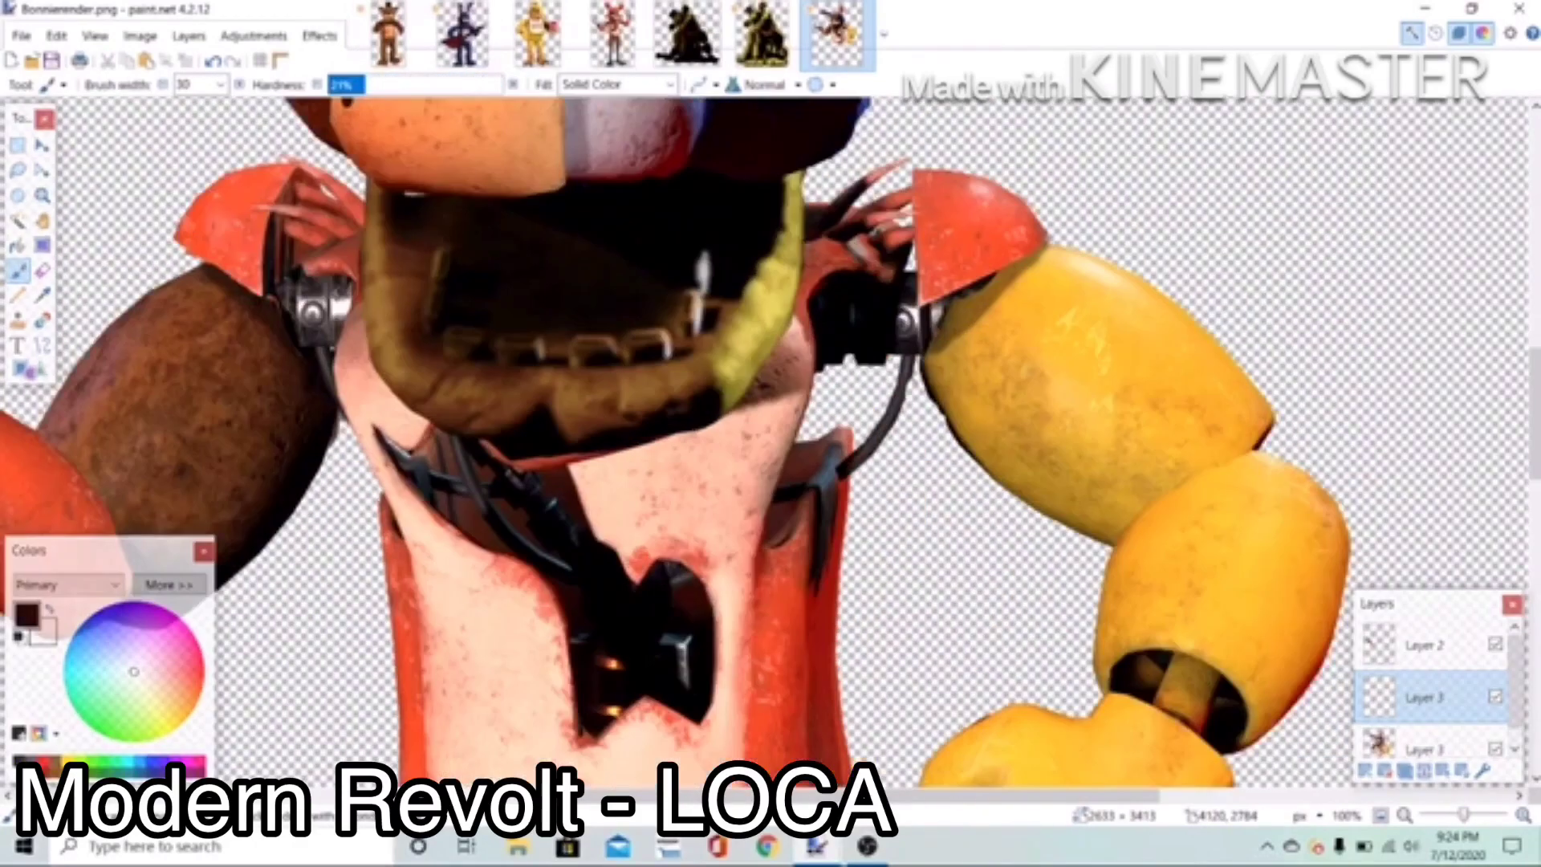
{"action": "scroll", "coordinate": [682, 562], "scroll_direction": "down", "scroll_amount": 5}
{"action": "scroll", "coordinate": [734, 562], "scroll_direction": "up", "scroll_amount": 4}
{"action": "left_click_drag", "start_coordinate": [1095, 796], "coordinate": [967, 818]}
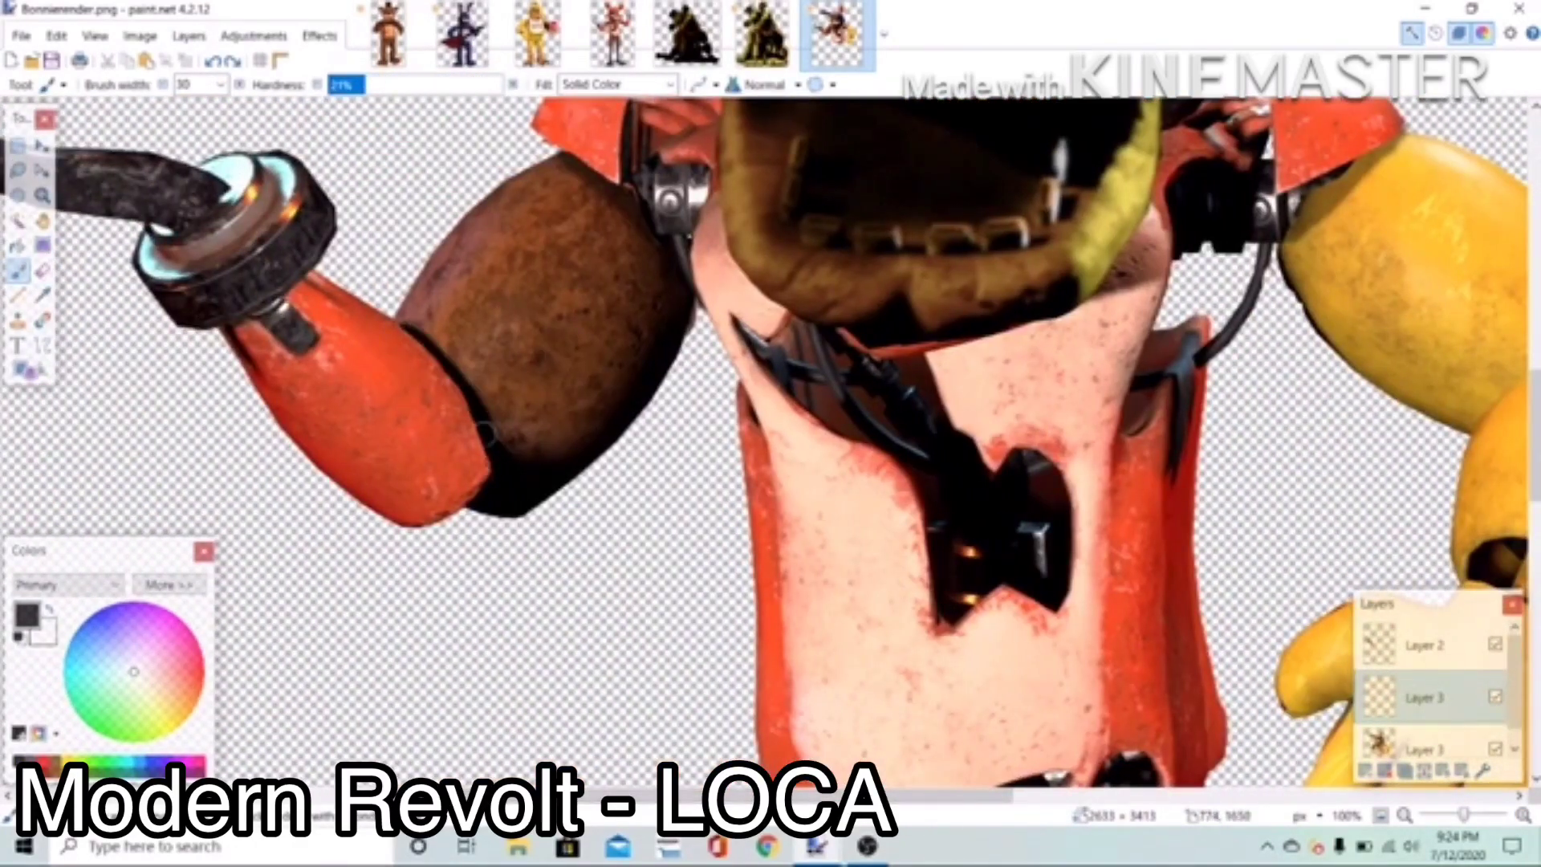
Step: Lower the elbow shadow layer's opacity and merge the hook arm and shadow into the figure
{"action": "left_click", "coordinate": [1482, 770]}
{"action": "mouse_move", "coordinate": [824, 470]}
{"action": "left_mouse_down"}
{"action": "mouse_move", "coordinate": [729, 500]}
{"action": "mouse_move", "coordinate": [743, 499]}
{"action": "left_mouse_up"}
{"action": "left_click", "coordinate": [777, 513]}
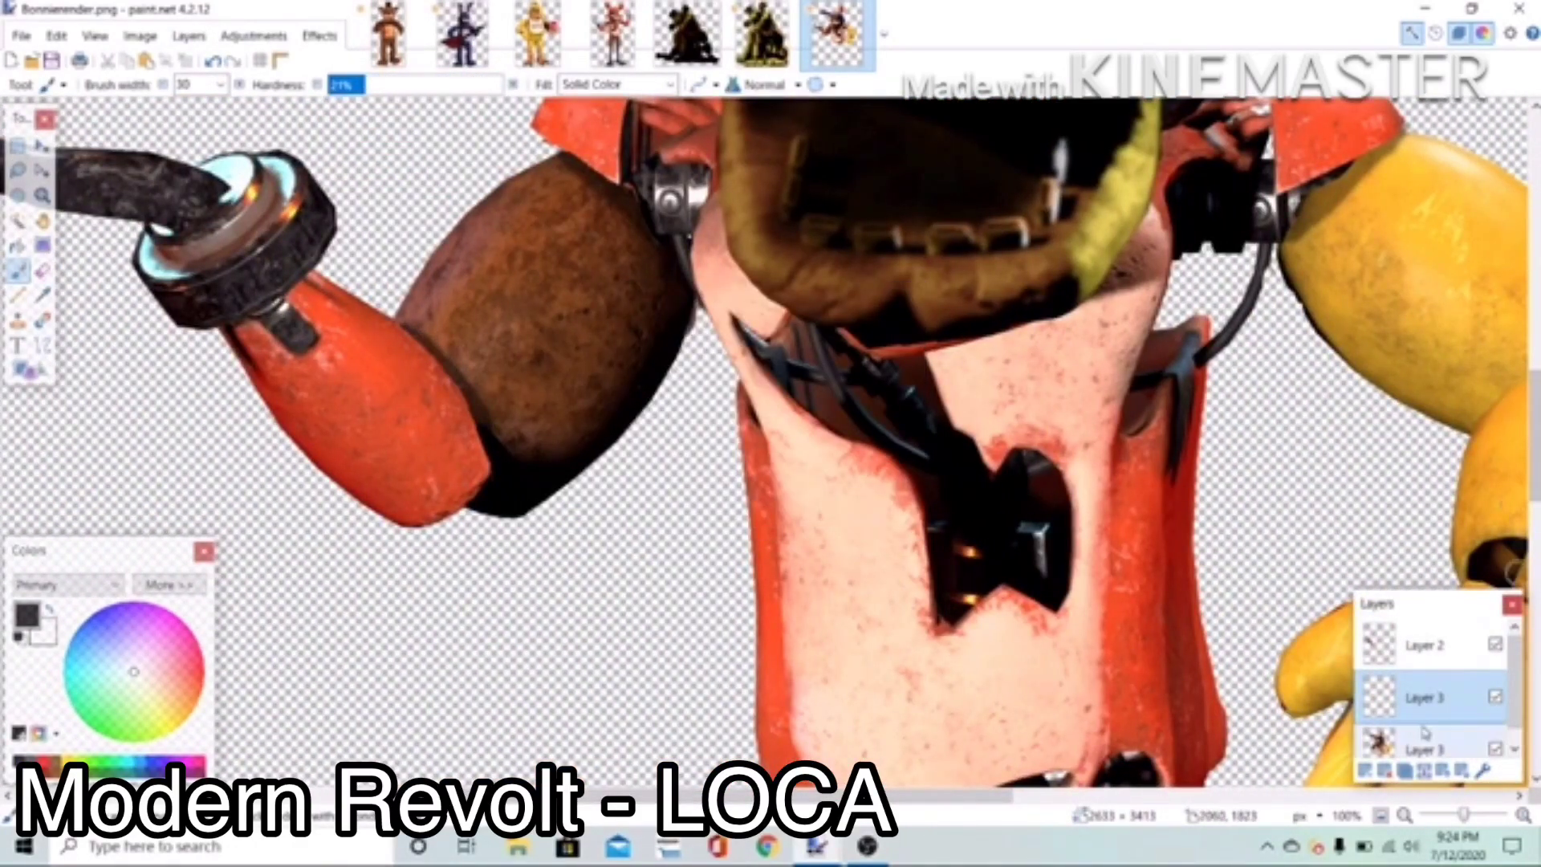
{"action": "left_click", "coordinate": [1427, 770]}
Step: Switch to A_bear_who_bears_no_introduction2.png and lasso the bear's left-hand leg from thigh to foot
{"action": "left_click", "coordinate": [1405, 816]}
{"action": "left_click", "coordinate": [1405, 815]}
{"action": "left_click", "coordinate": [1405, 815]}
{"action": "left_click", "coordinate": [1405, 815]}
{"action": "left_click", "coordinate": [387, 33]}
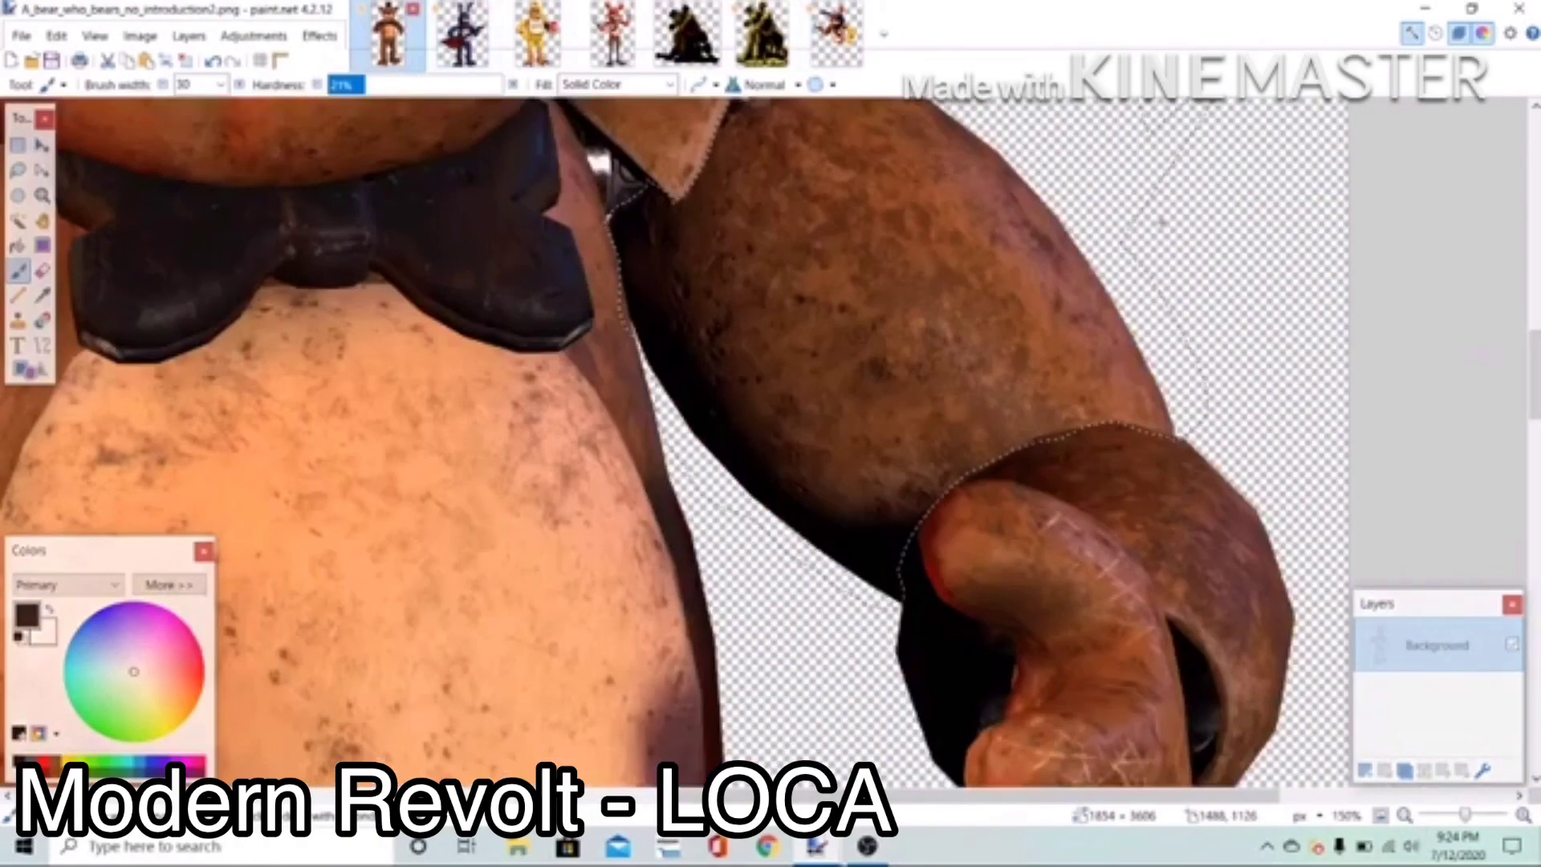
{"action": "scroll", "coordinate": [725, 372], "scroll_direction": "down", "scroll_amount": 4}
{"action": "scroll", "coordinate": [725, 372], "scroll_direction": "down", "scroll_amount": 3}
{"action": "left_click", "coordinate": [17, 170]}
{"action": "mouse_move", "coordinate": [272, 504]}
{"action": "left_mouse_down"}
{"action": "mouse_move", "coordinate": [337, 780]}
{"action": "mouse_move", "coordinate": [308, 640]}
{"action": "left_mouse_up"}
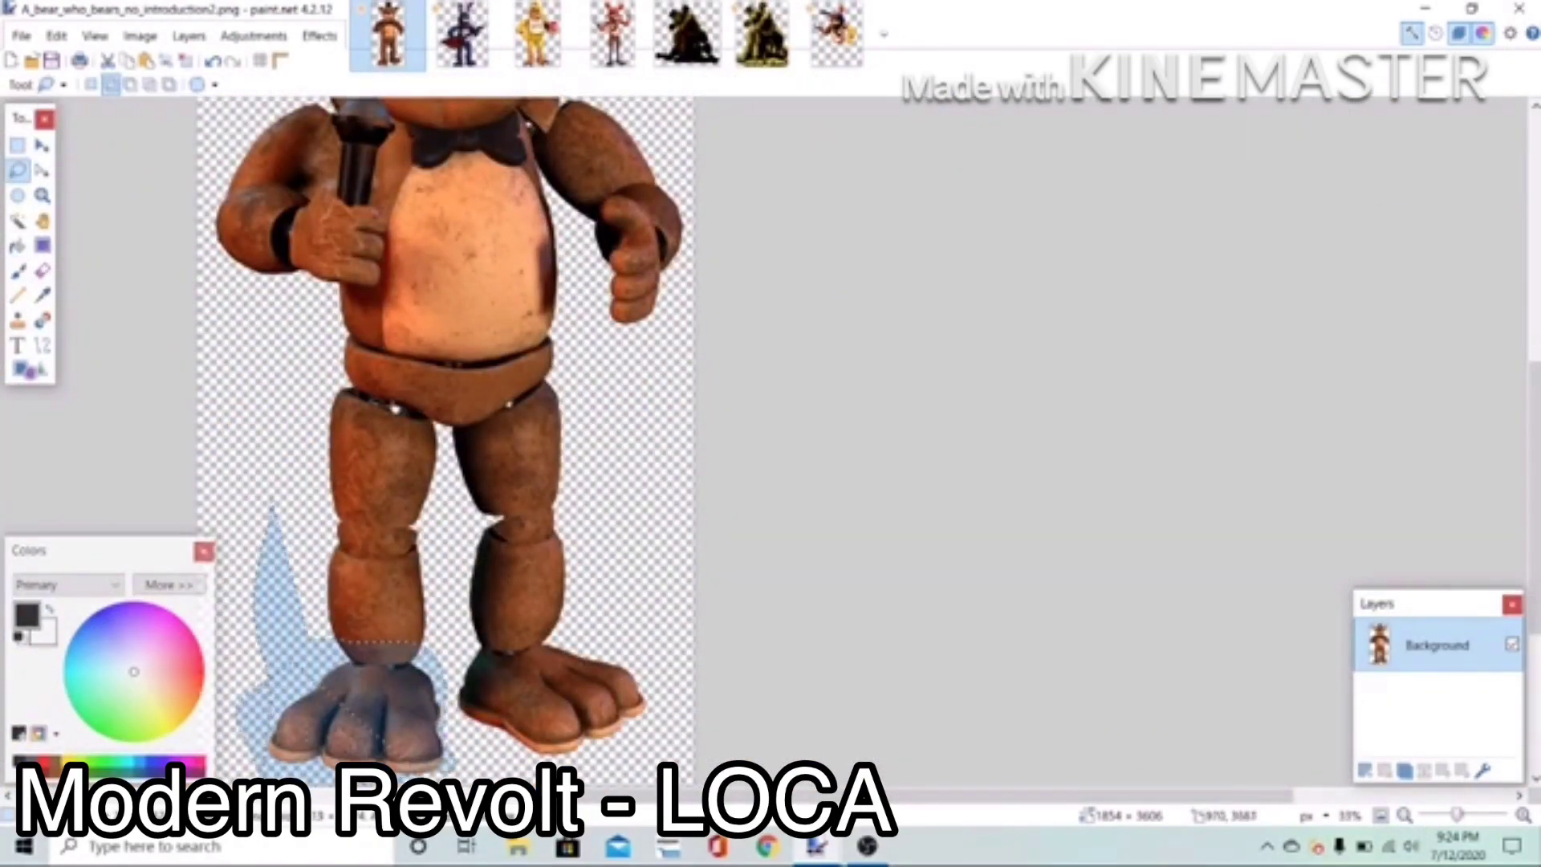
{"action": "mouse_move", "coordinate": [445, 467]}
{"action": "left_mouse_down"}
{"action": "mouse_move", "coordinate": [297, 561]}
{"action": "mouse_move", "coordinate": [133, 319]}
{"action": "mouse_move", "coordinate": [348, 210]}
{"action": "mouse_move", "coordinate": [610, 329]}
{"action": "mouse_move", "coordinate": [722, 465]}
{"action": "left_mouse_up"}
{"action": "scroll", "coordinate": [413, 441], "scroll_direction": "up", "scroll_amount": 4}
{"action": "scroll", "coordinate": [413, 441], "scroll_direction": "left", "scroll_amount": 2}
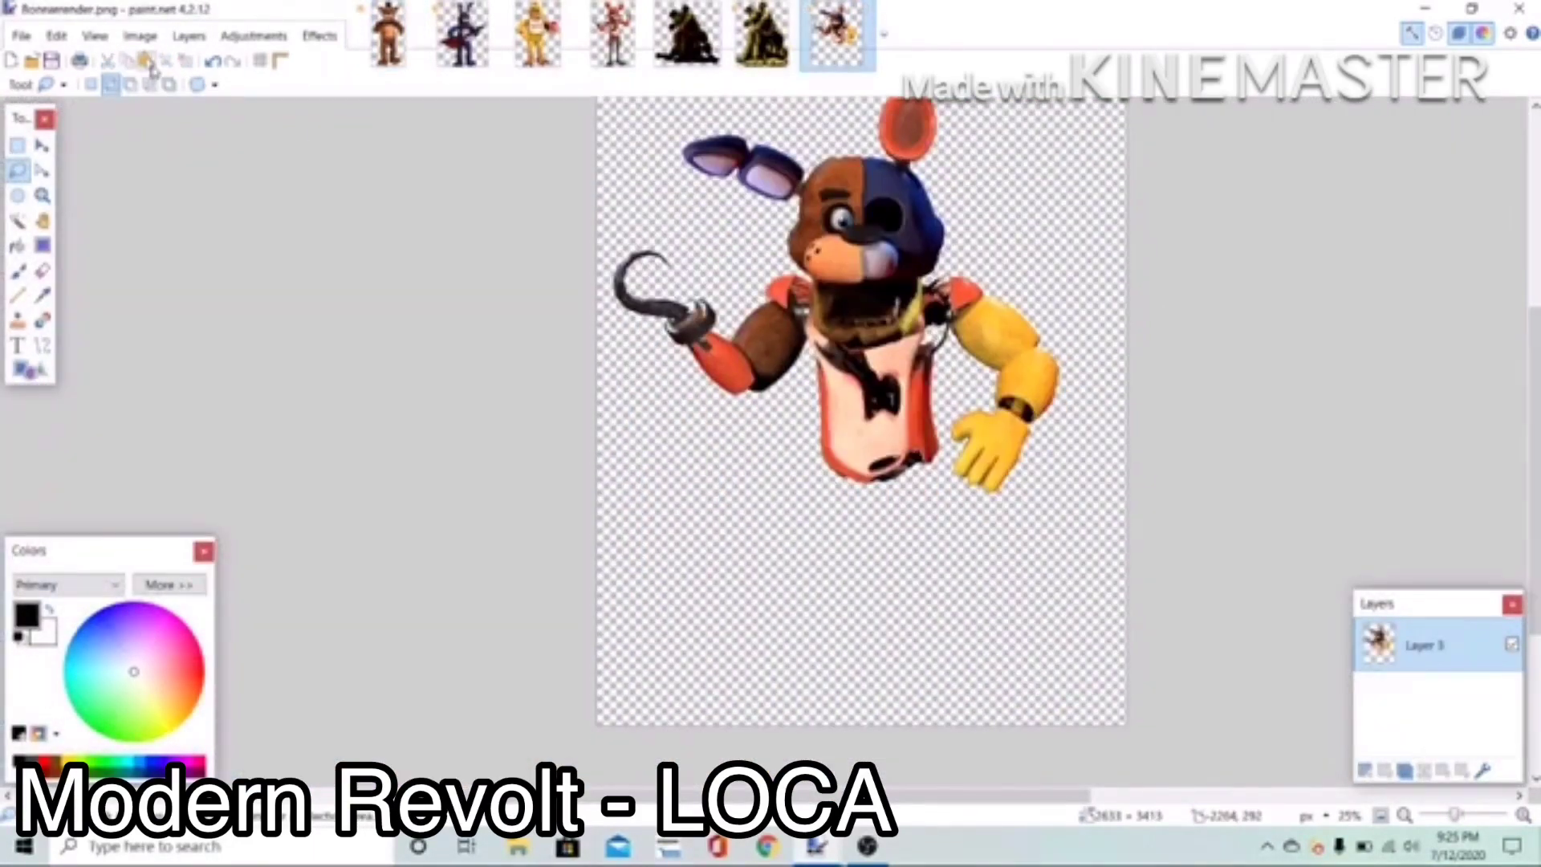
{"action": "key", "text": "ctrl+v"}
{"action": "key", "text": "ctrl+z"}
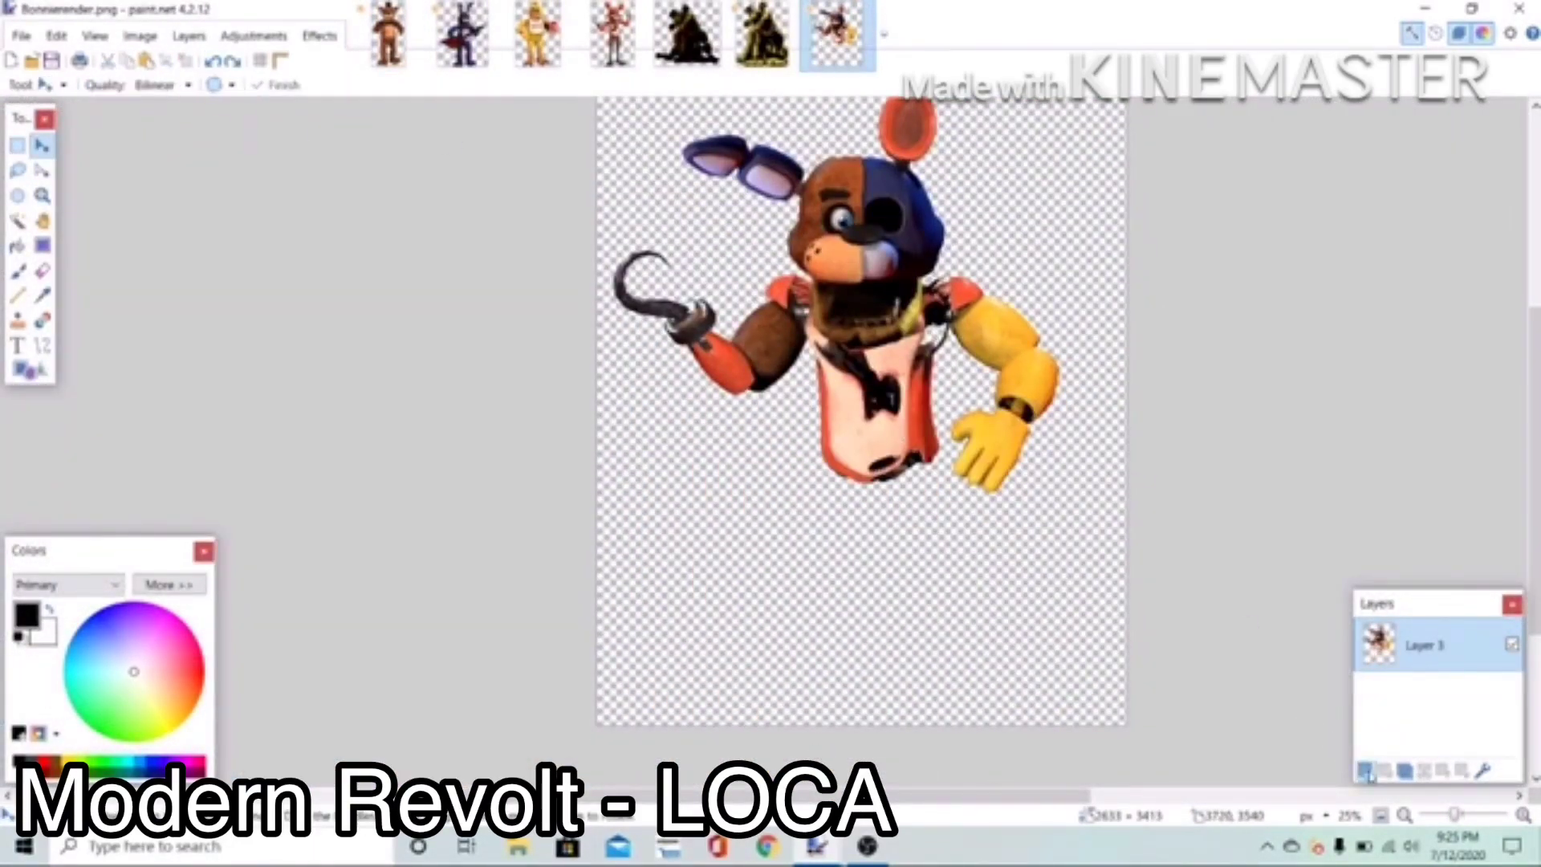
{"action": "key", "text": "ctrl+shift+v"}
{"action": "left_click_drag", "start_coordinate": [803, 725], "coordinate": [765, 737]}
{"action": "left_click", "coordinate": [213, 61]}
{"action": "left_click", "coordinate": [213, 61]}
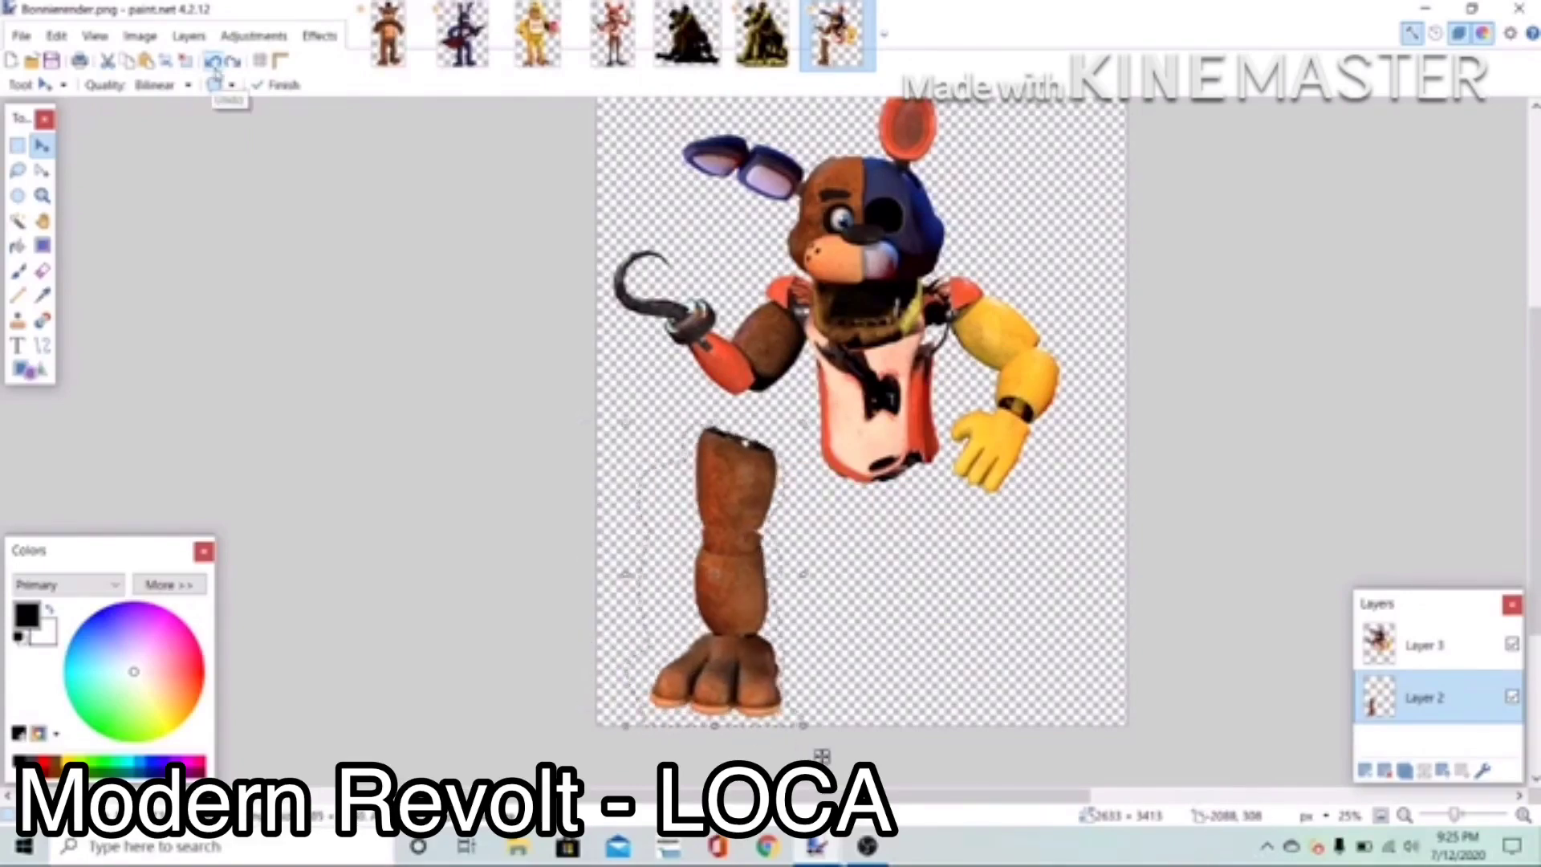
{"action": "left_click", "coordinate": [212, 61]}
Step: Lasso the brown pelvis in Foxyhw1.png, place it beneath the composite's torso, and merge it with the figure
{"action": "left_click", "coordinate": [538, 33]}
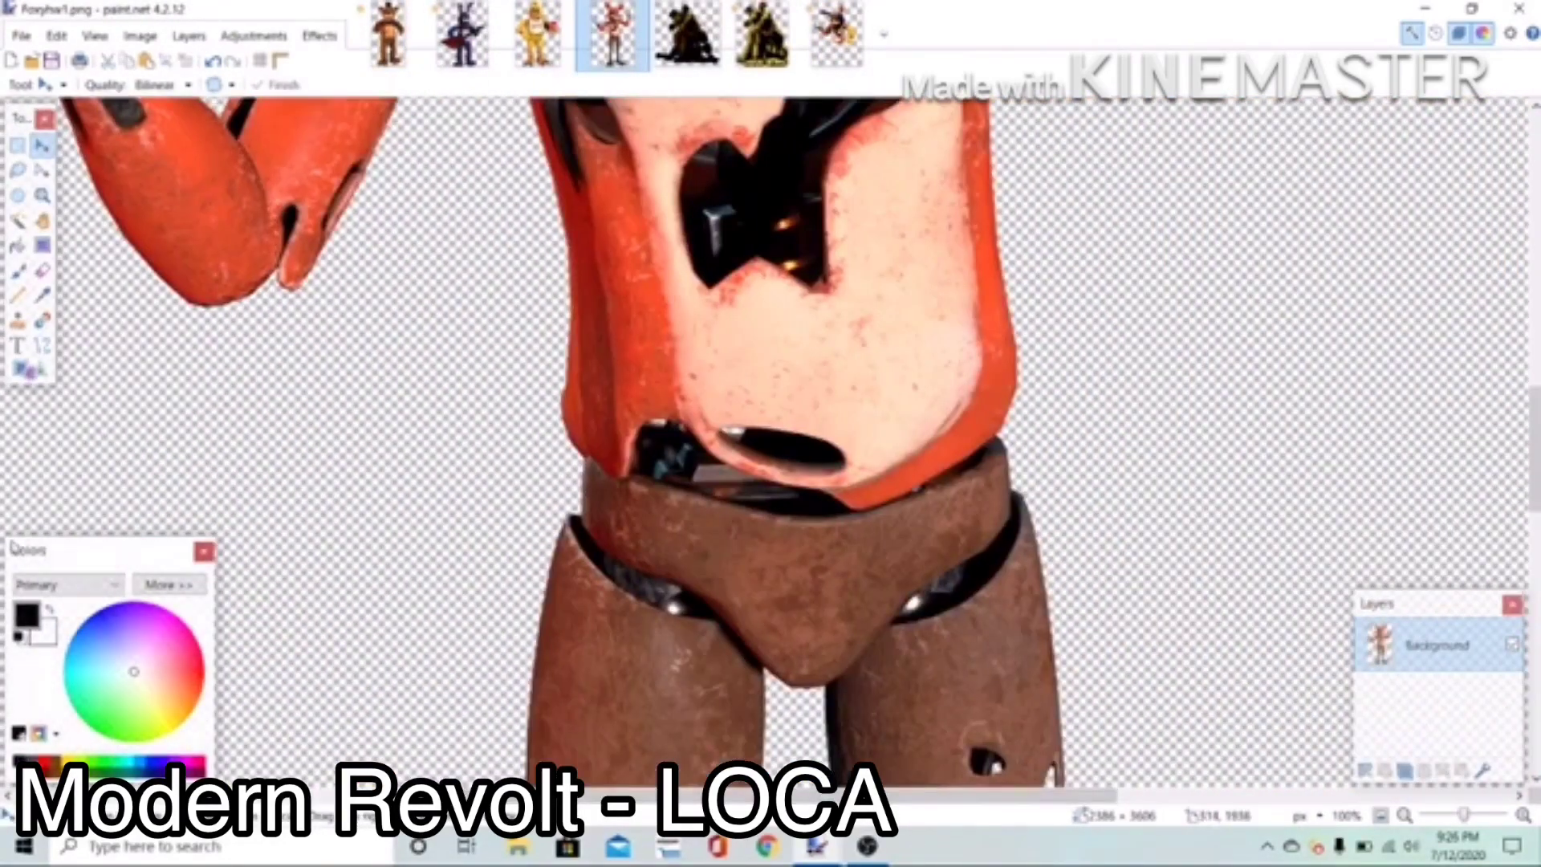
{"action": "key", "text": "s"}
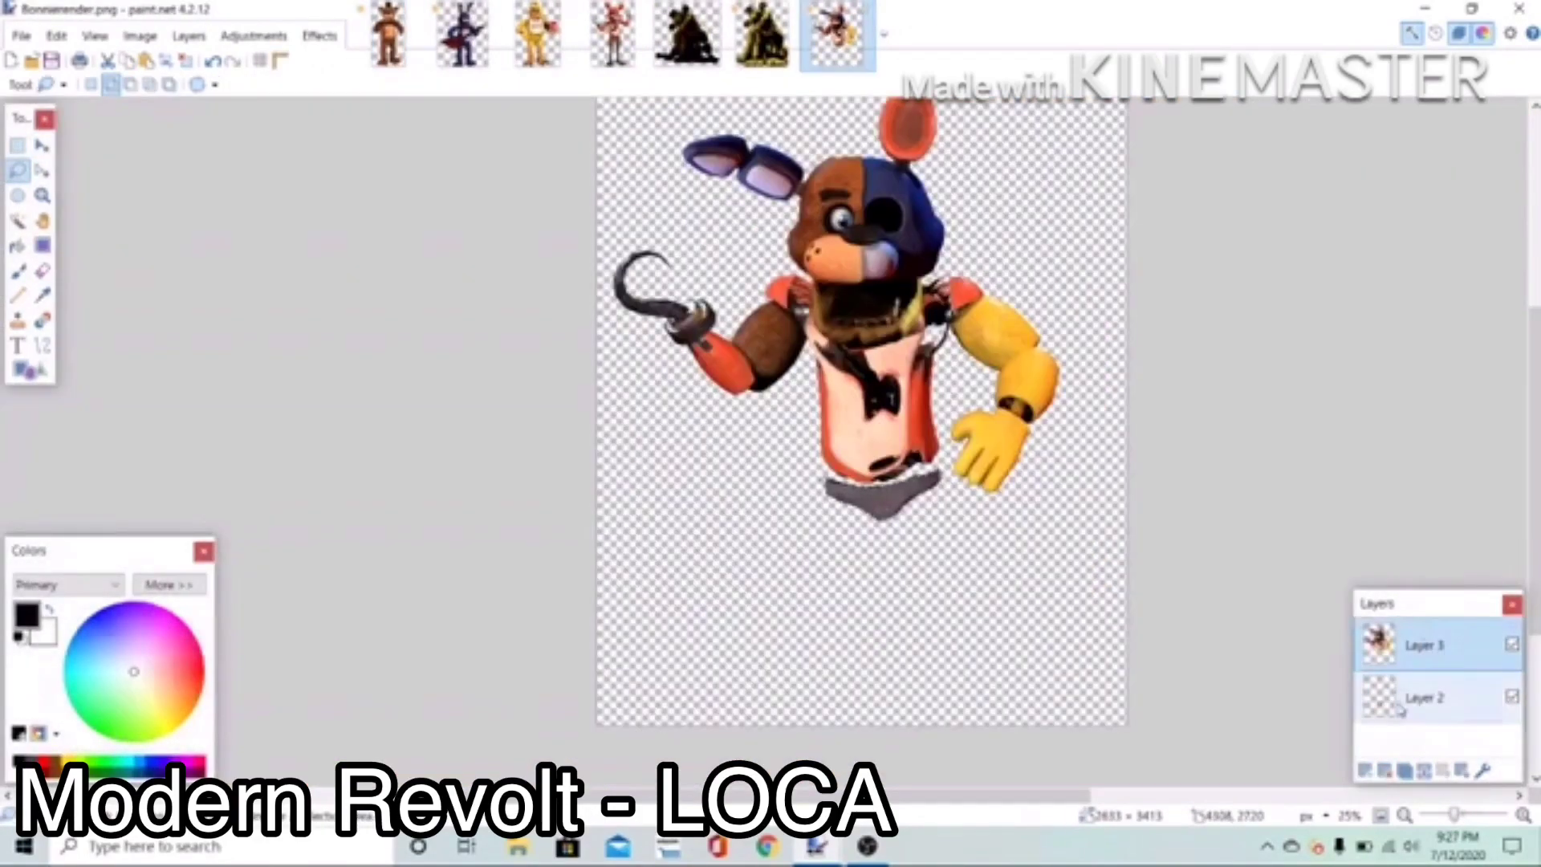
{"action": "key", "text": "ctrl+m"}
Step: Lasso the whole assembled figure, cut and paste it back, and scale it down near the top of the canvas
{"action": "left_click_drag", "start_coordinate": [1127, 386], "coordinate": [858, 114]}
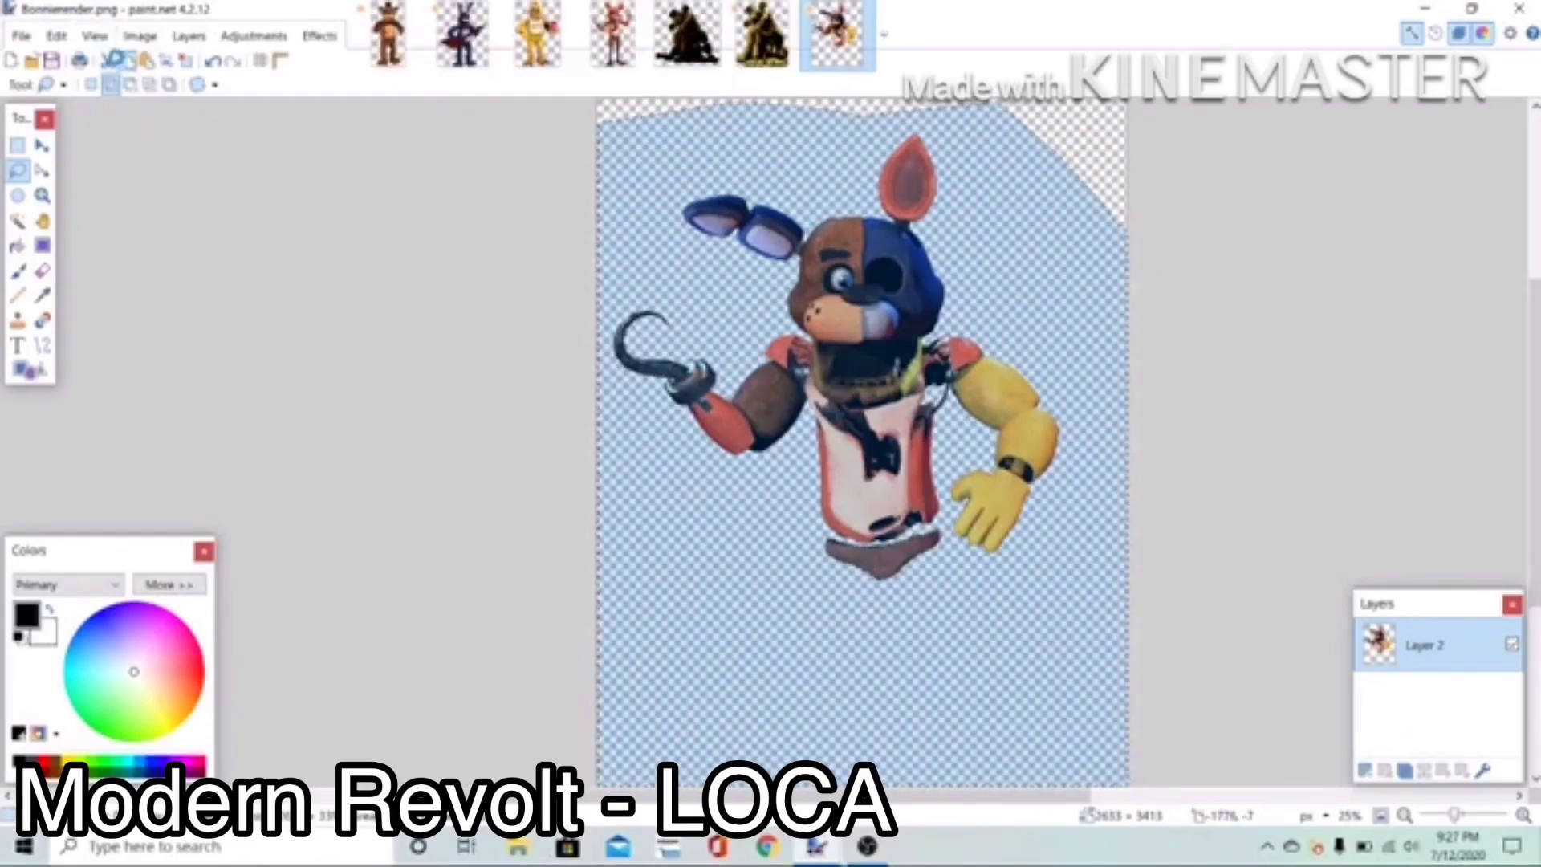
{"action": "left_click", "coordinate": [145, 61]}
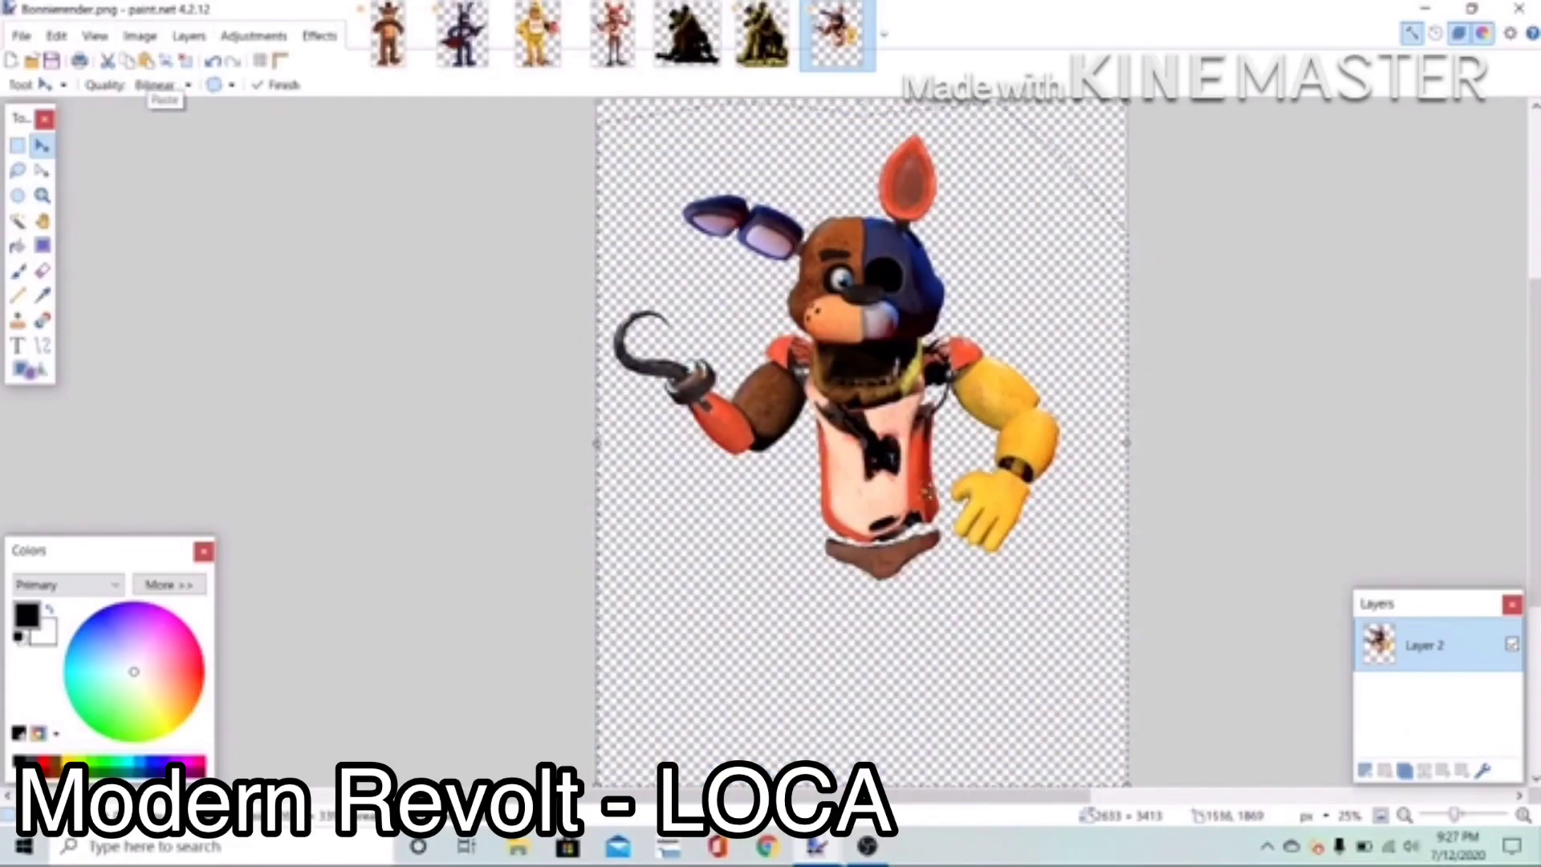
{"action": "left_click_drag", "start_coordinate": [963, 562], "coordinate": [953, 519]}
{"action": "left_click_drag", "start_coordinate": [1118, 742], "coordinate": [1043, 666]}
{"action": "left_click_drag", "start_coordinate": [907, 502], "coordinate": [946, 532]}
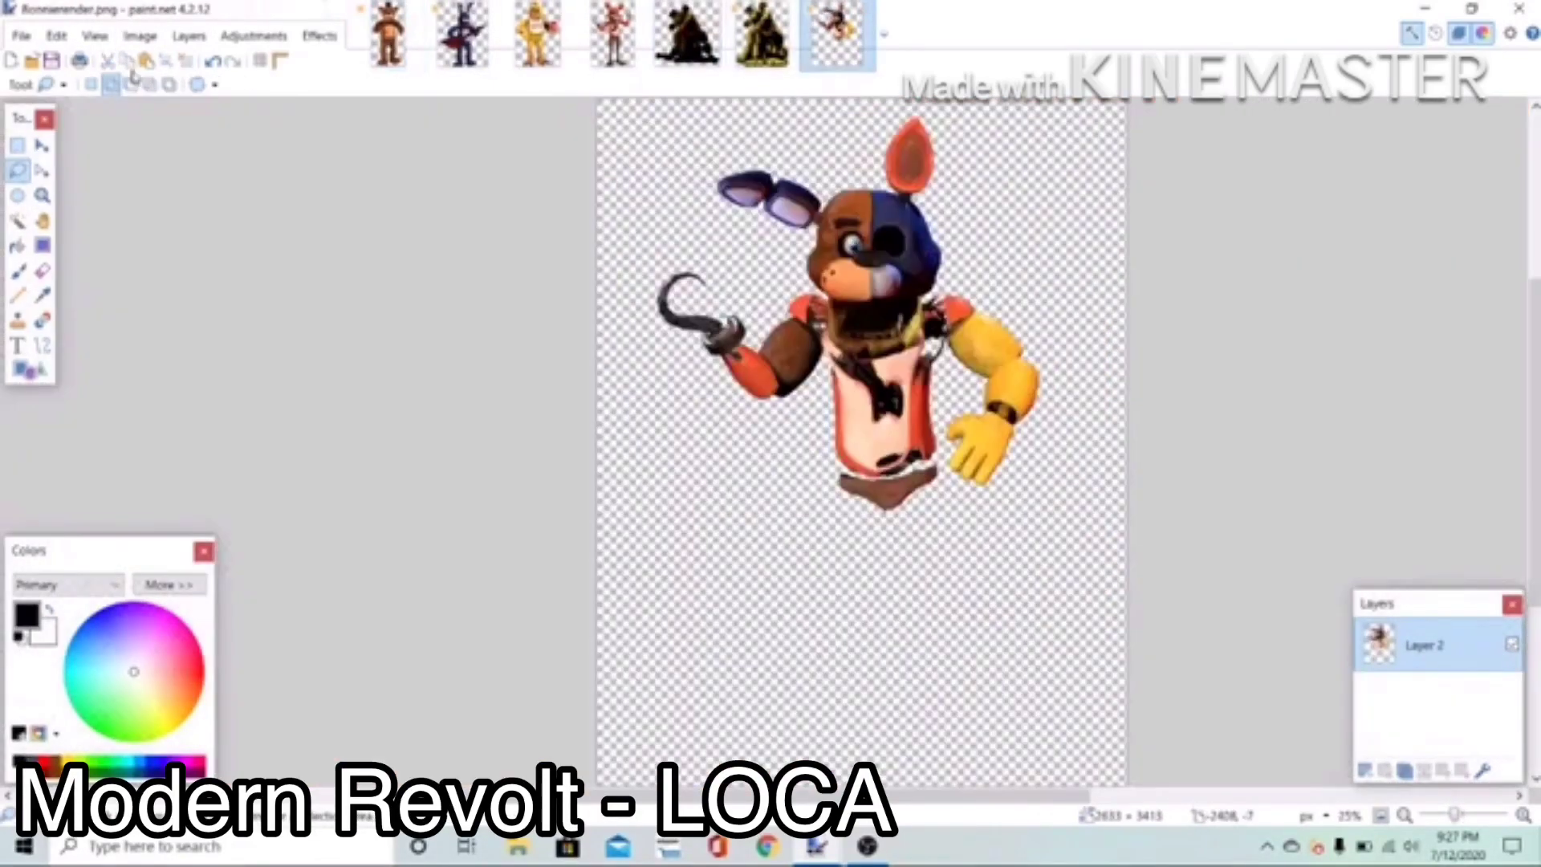
Step: Paste the brown bear leg onto a new layer and position it below the pelvis's left side
{"action": "key", "text": "ctrl+v"}
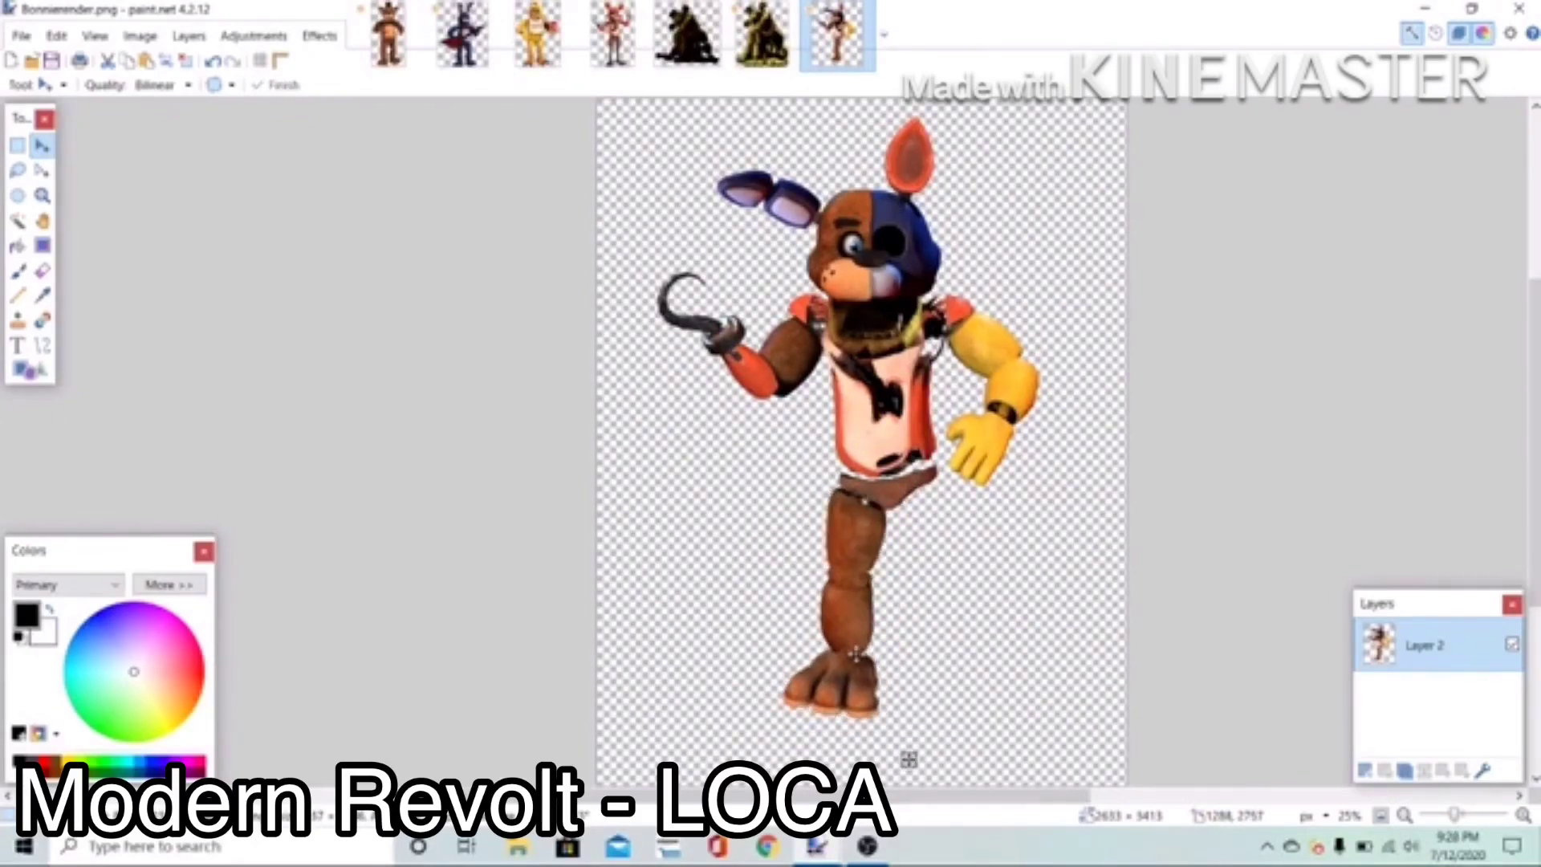
{"action": "left_click", "coordinate": [214, 61]}
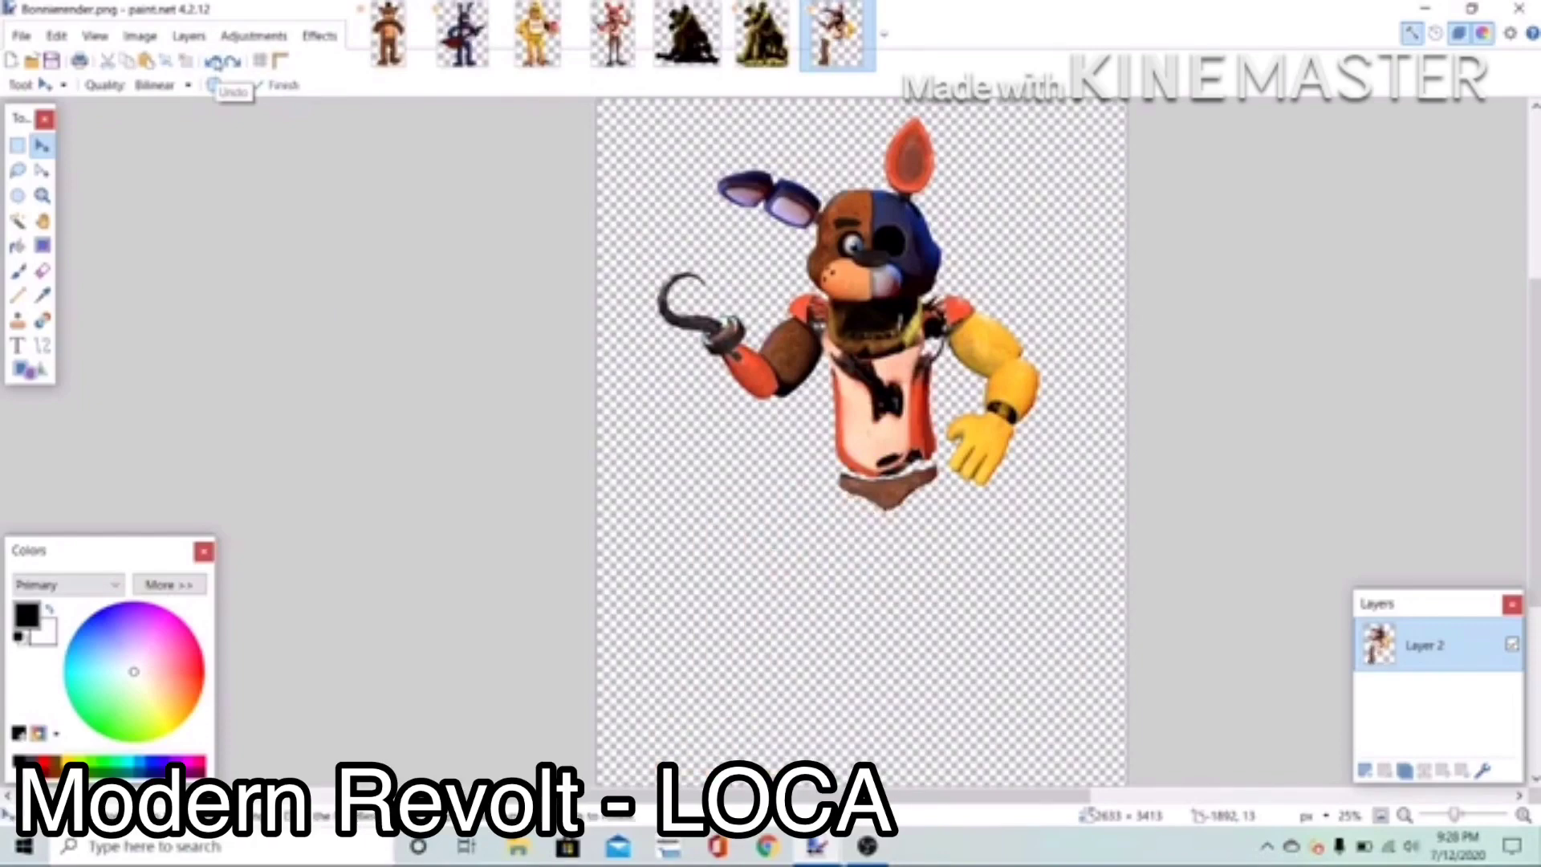
{"action": "left_click", "coordinate": [146, 62]}
{"action": "left_click_drag", "start_coordinate": [698, 615], "coordinate": [869, 615]}
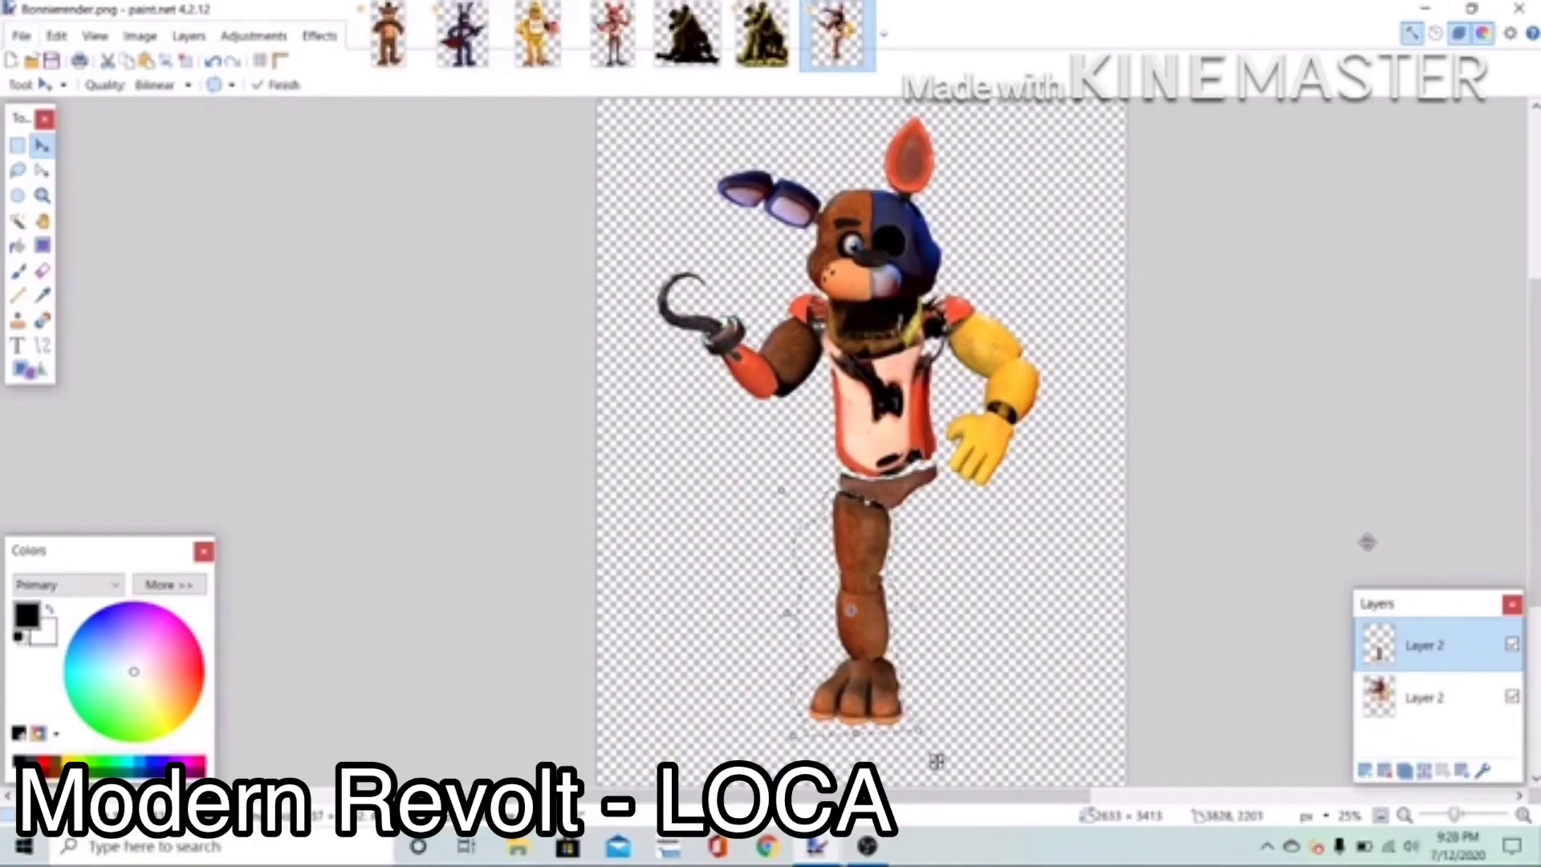
{"action": "left_click", "coordinate": [1420, 697]}
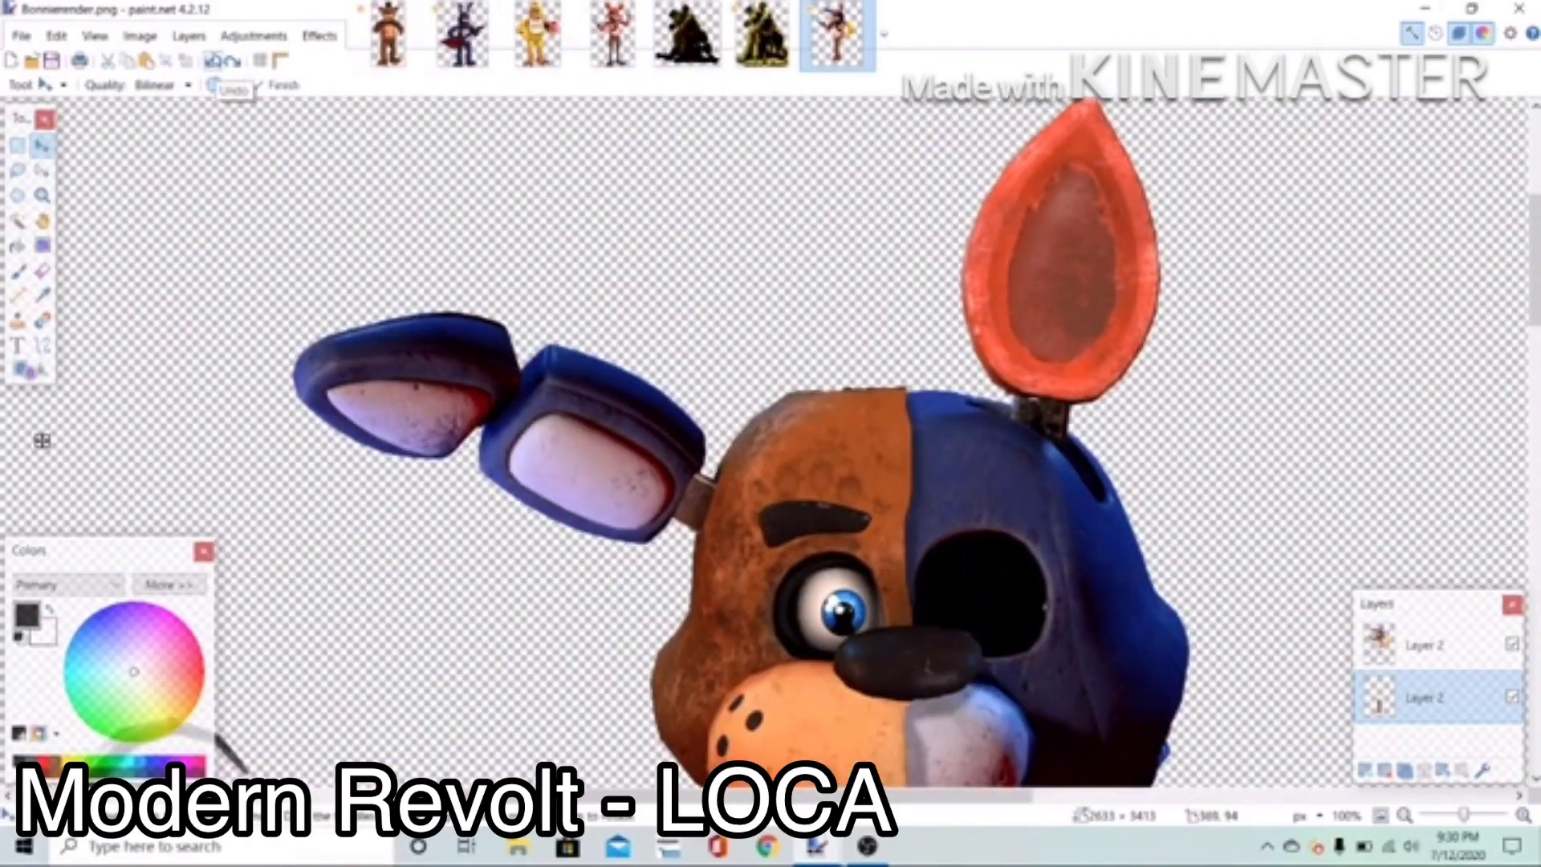
Step: Merge the figure layer down into the leg layer
{"action": "left_click", "coordinate": [1424, 645]}
{"action": "left_click", "coordinate": [1404, 770]}
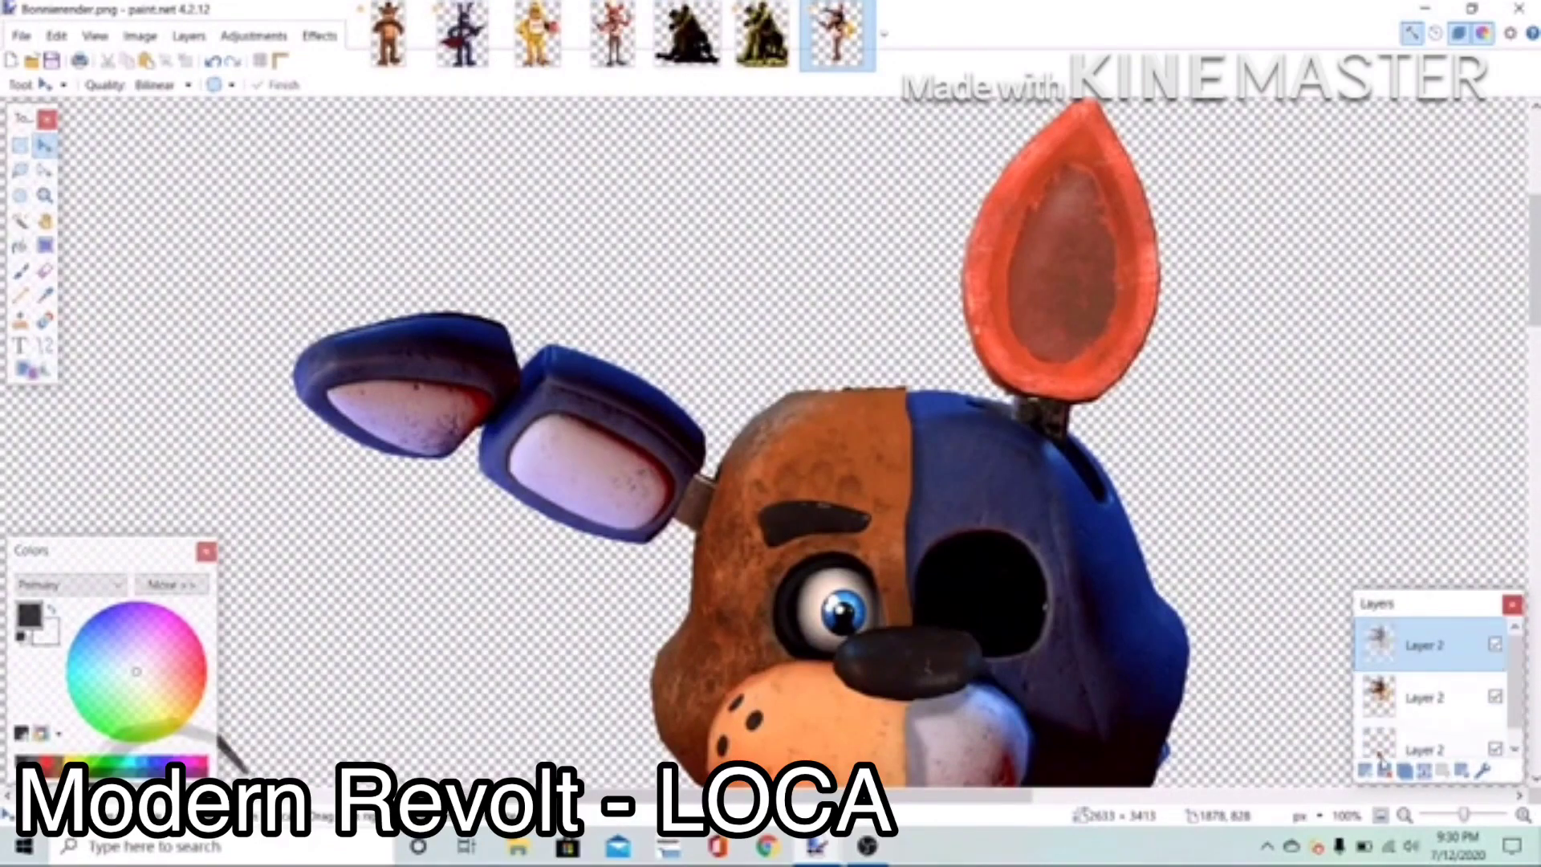
{"action": "left_click", "coordinate": [213, 60]}
{"action": "left_click", "coordinate": [1424, 770]}
Step: Place the cut-out black eye with a white glint over the blue half's eye socket on a new layer
{"action": "left_click", "coordinate": [1364, 770]}
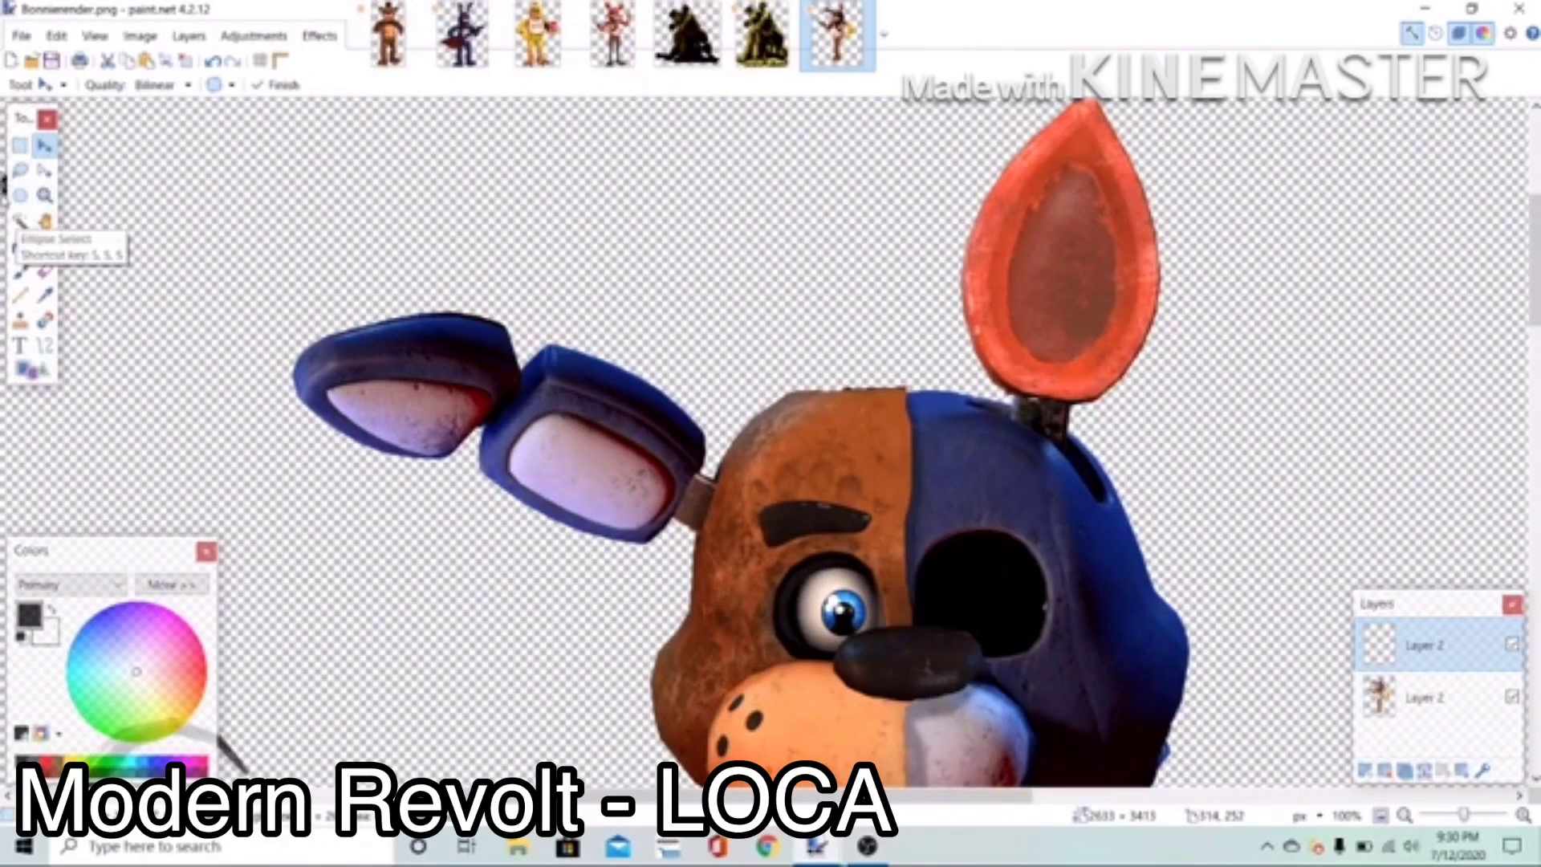
{"action": "left_click_drag", "start_coordinate": [7, 191], "coordinate": [1057, 629]}
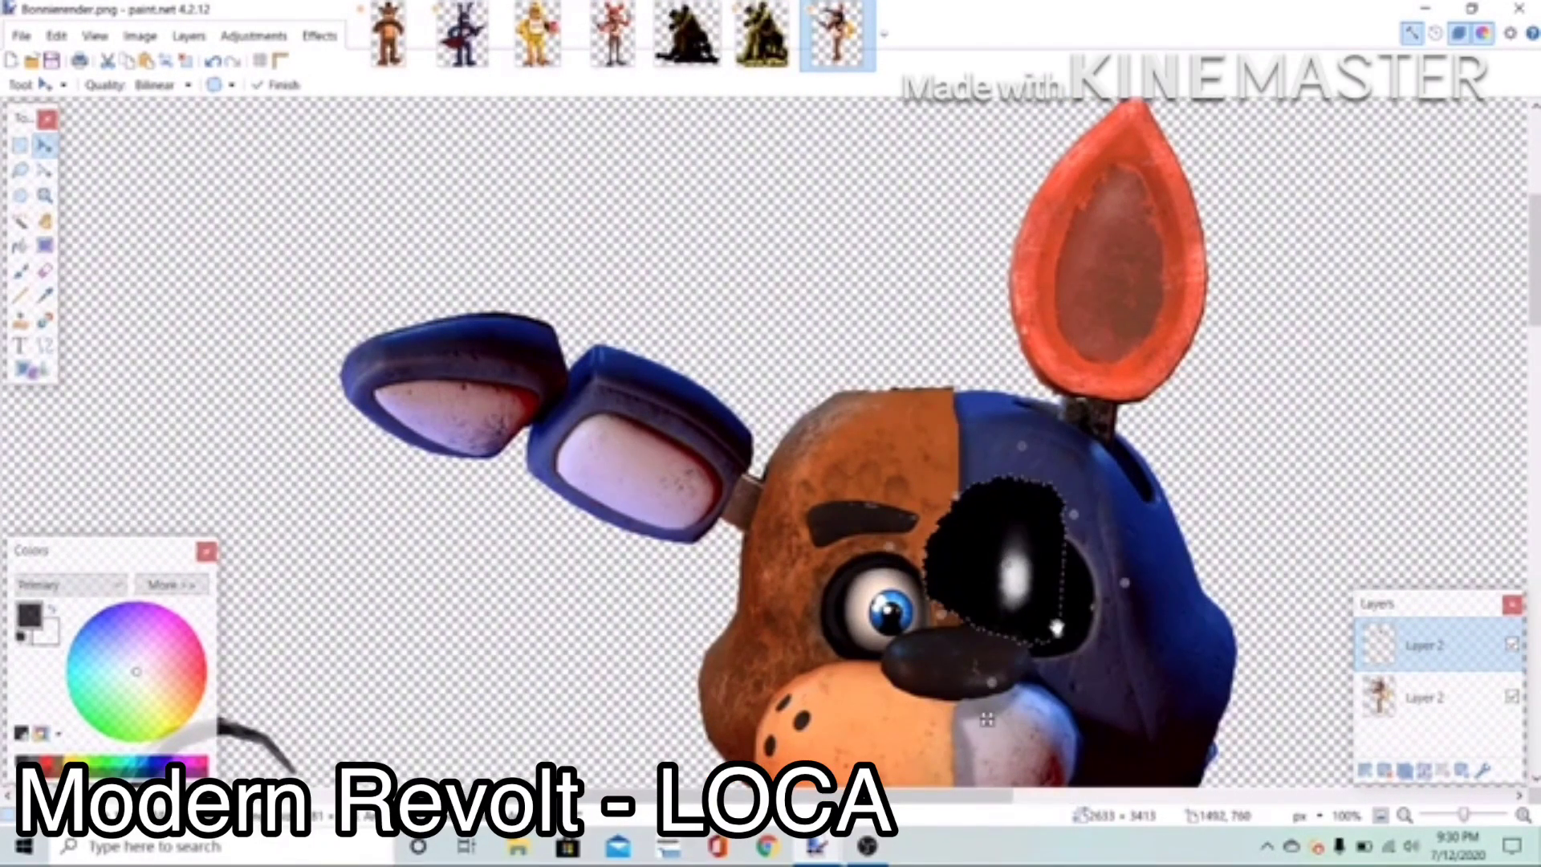
{"action": "left_click_drag", "start_coordinate": [987, 718], "coordinate": [1036, 545]}
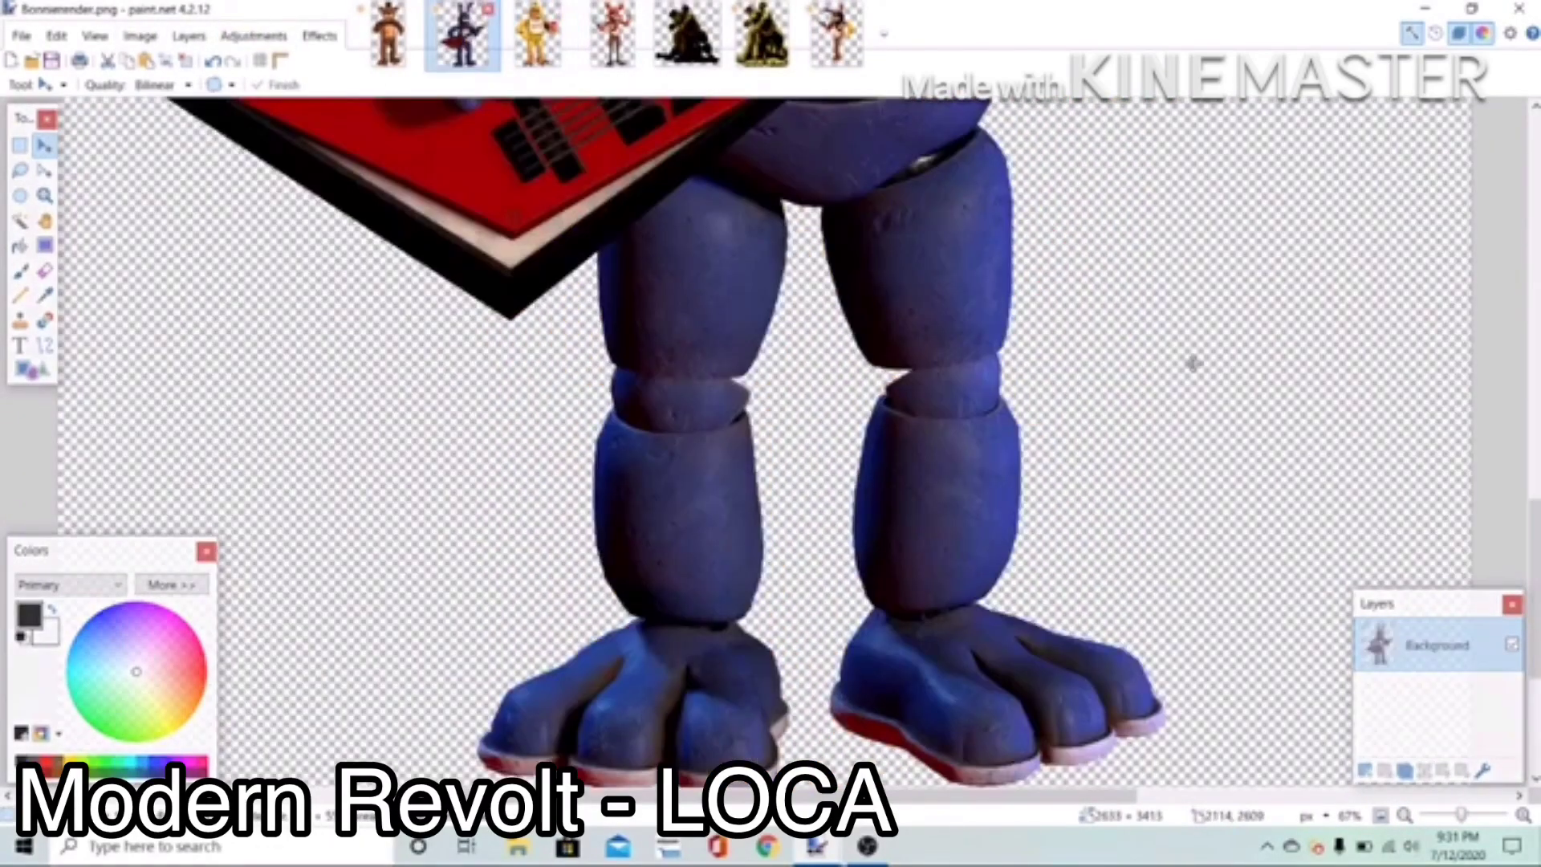
Step: Lasso the blue rabbit's right-hand thigh and its knee joint in the source render
{"action": "scroll", "coordinate": [770, 441], "scroll_direction": "up", "scroll_amount": 3}
{"action": "scroll", "coordinate": [770, 441], "scroll_direction": "up", "scroll_amount": 2}
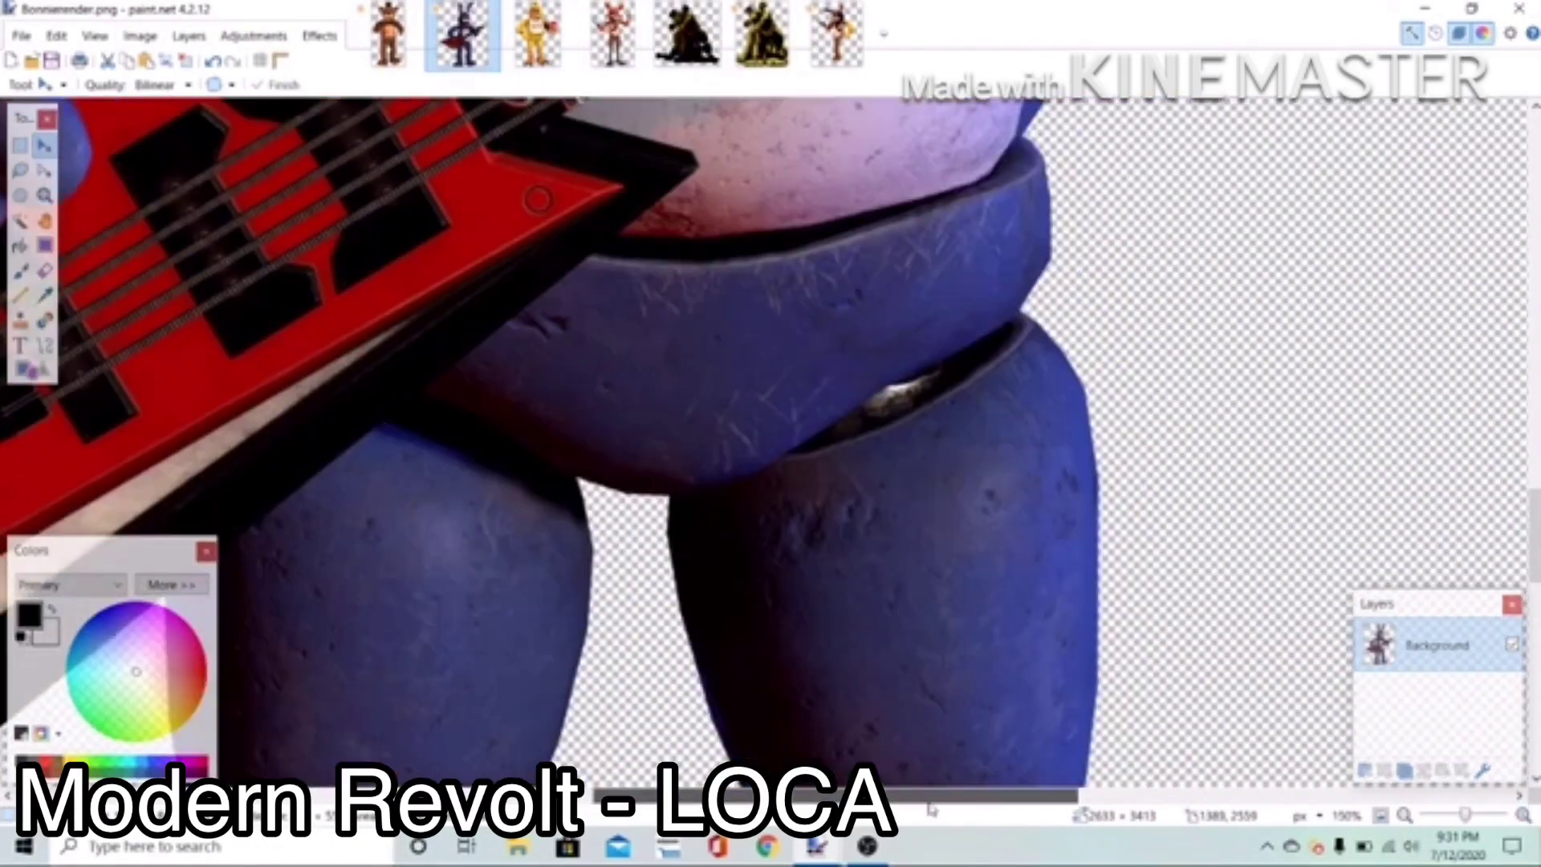
{"action": "scroll", "coordinate": [1096, 288], "scroll_direction": "up", "scroll_amount": 3}
{"action": "mouse_move", "coordinate": [900, 255]}
{"action": "left_mouse_down"}
{"action": "mouse_move", "coordinate": [636, 462]}
{"action": "mouse_move", "coordinate": [915, 722]}
{"action": "mouse_move", "coordinate": [1131, 325]}
{"action": "left_mouse_up"}
{"action": "scroll", "coordinate": [1154, 448], "scroll_direction": "down", "scroll_amount": 4}
{"action": "mouse_move", "coordinate": [1011, 566]}
{"action": "left_mouse_down"}
{"action": "mouse_move", "coordinate": [935, 568]}
{"action": "mouse_move", "coordinate": [822, 534]}
{"action": "left_mouse_up"}
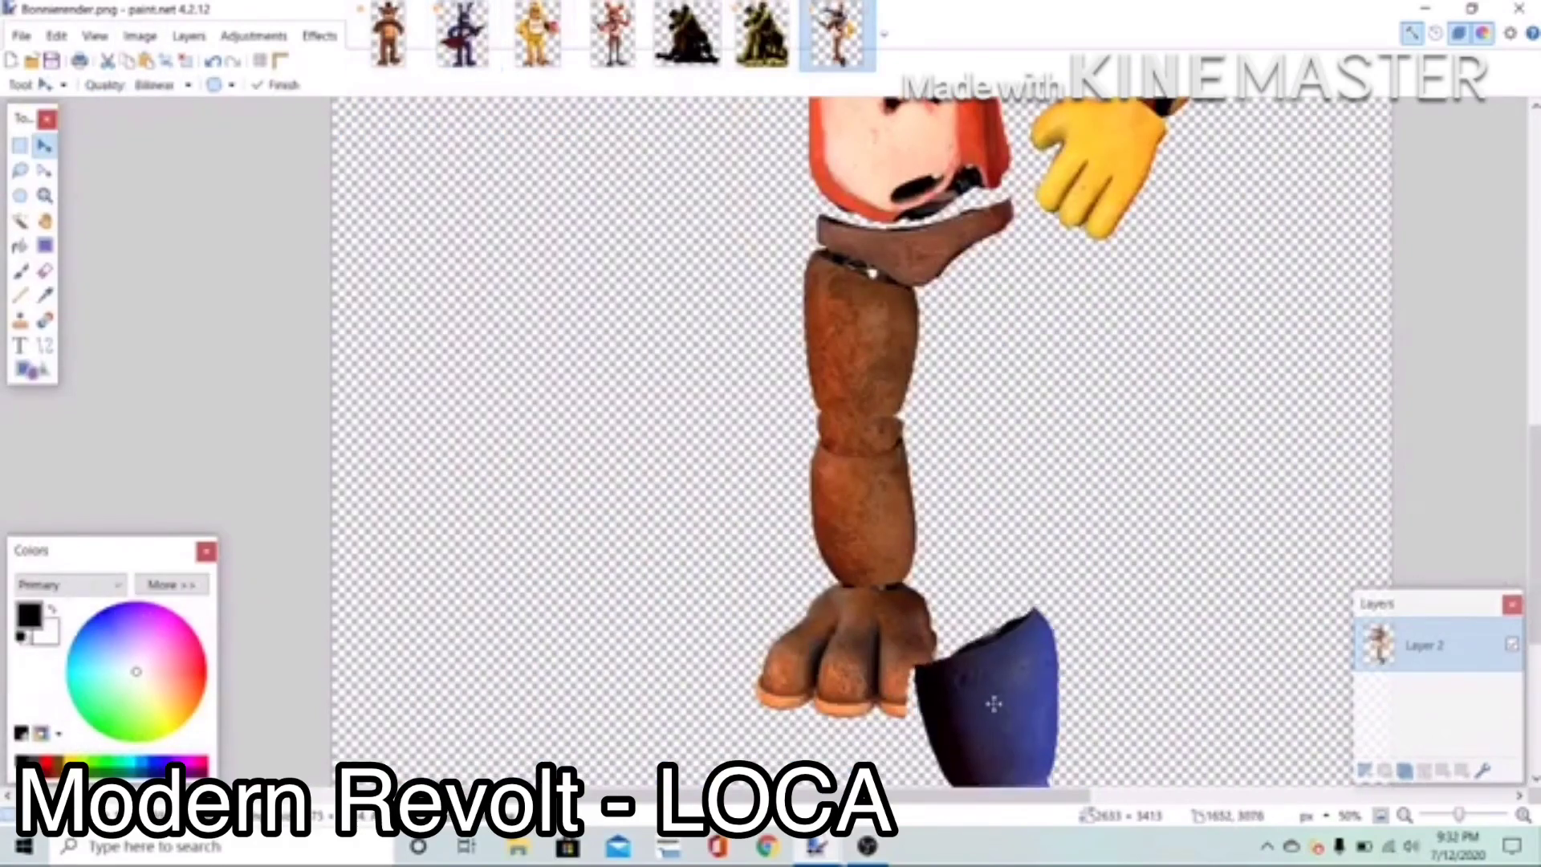
Step: Move a layer beneath the figure layer, paste the blue thigh onto it and adjust it beside the pelvis's right end
{"action": "left_click", "coordinate": [1424, 642]}
{"action": "left_click_drag", "start_coordinate": [1426, 639], "coordinate": [1425, 697]}
{"action": "key", "text": "ctrl+v"}
{"action": "left_click_drag", "start_coordinate": [1094, 695], "coordinate": [1111, 265]}
{"action": "left_click_drag", "start_coordinate": [1139, 382], "coordinate": [1155, 410]}
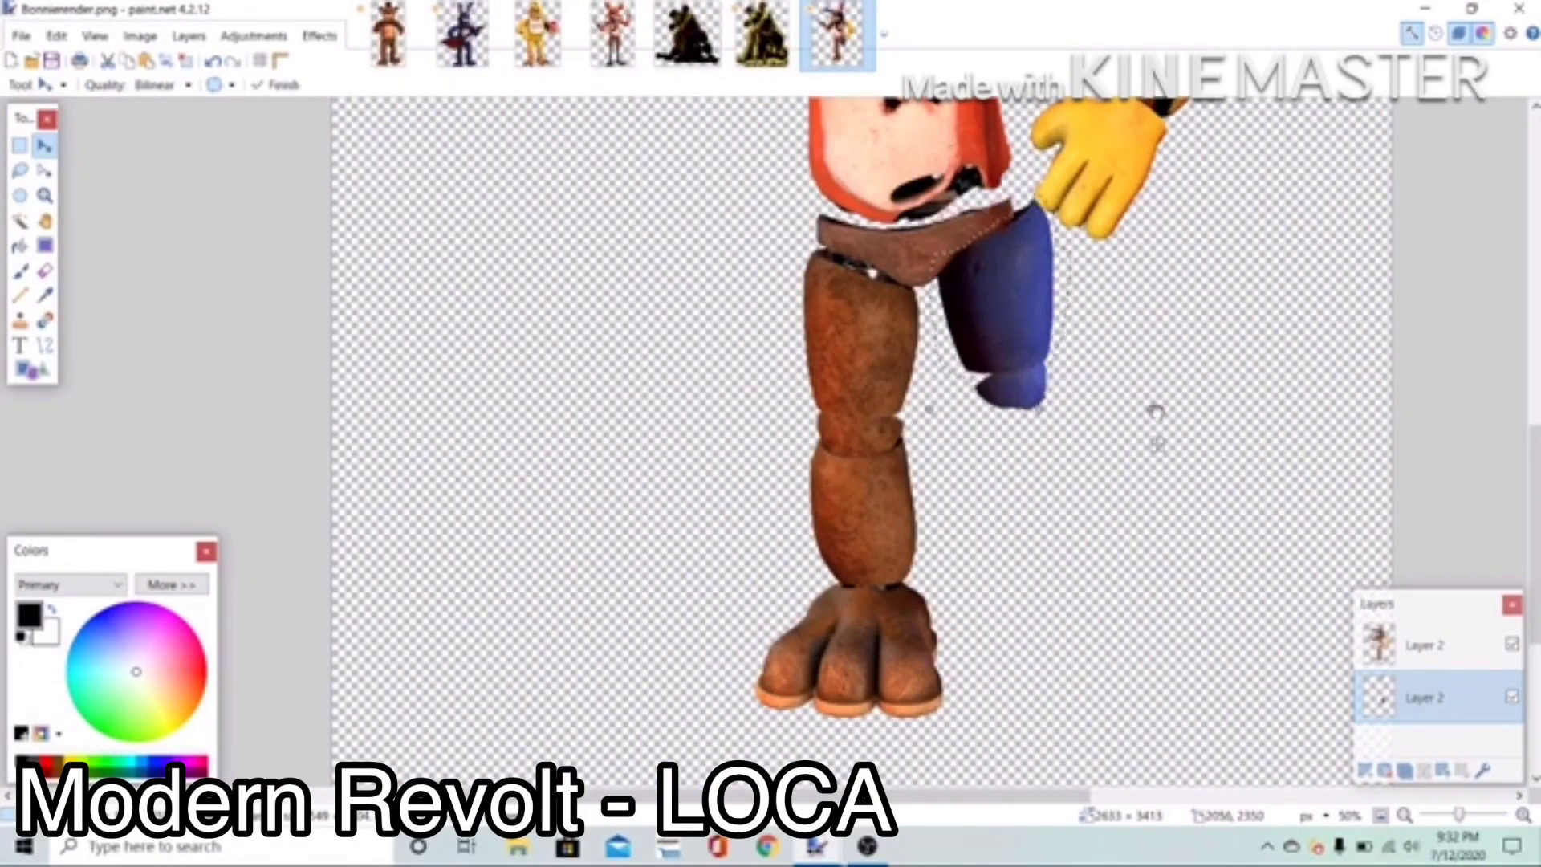
{"action": "mouse_move", "coordinate": [1035, 347]}
{"action": "left_mouse_down"}
{"action": "mouse_move", "coordinate": [1031, 305]}
{"action": "mouse_move", "coordinate": [1012, 358]}
{"action": "left_mouse_up"}
{"action": "scroll", "coordinate": [1155, 200], "scroll_direction": "up", "scroll_amount": 1}
{"action": "left_click_drag", "start_coordinate": [1207, 279], "coordinate": [1237, 255]}
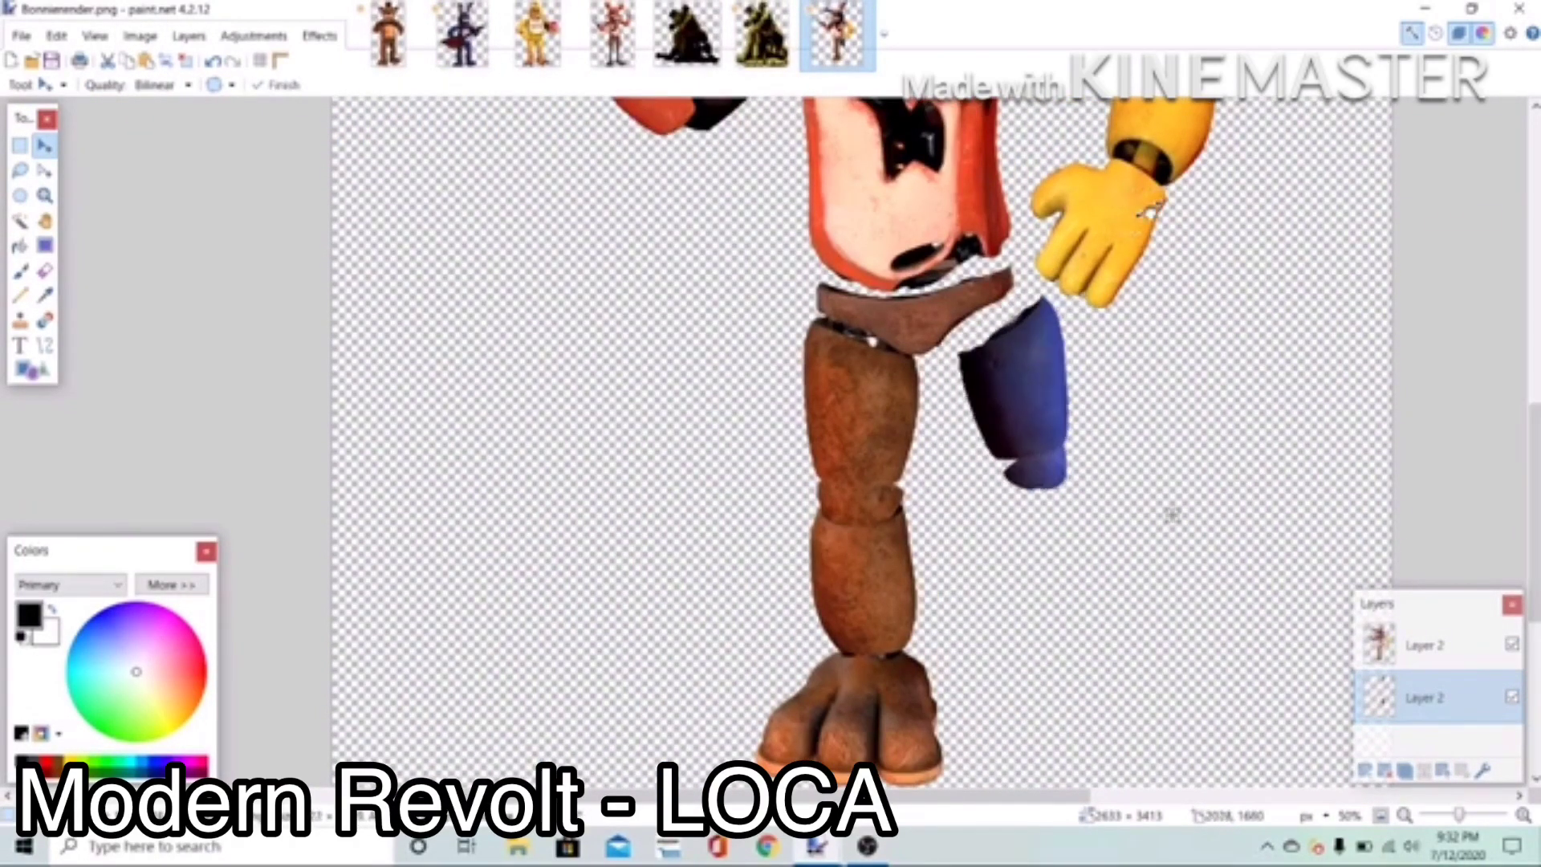
Step: Hide and reshow the figure layer to check the layer beneath, and undo the last edit
{"action": "left_click_drag", "start_coordinate": [1533, 489], "coordinate": [1522, 288]}
{"action": "key", "text": "e"}
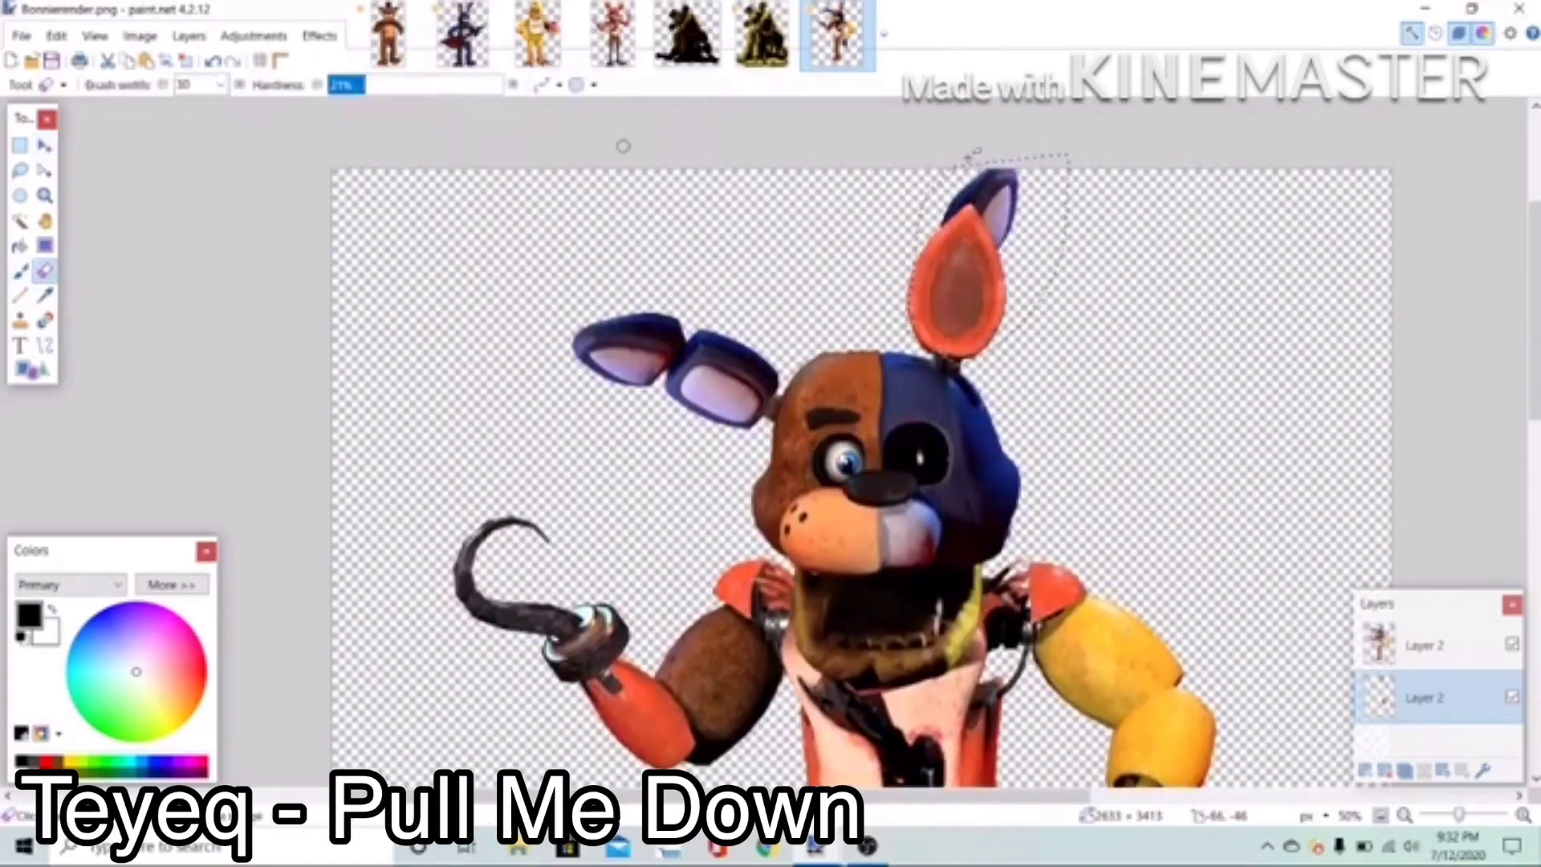
{"action": "left_click", "coordinate": [1511, 644]}
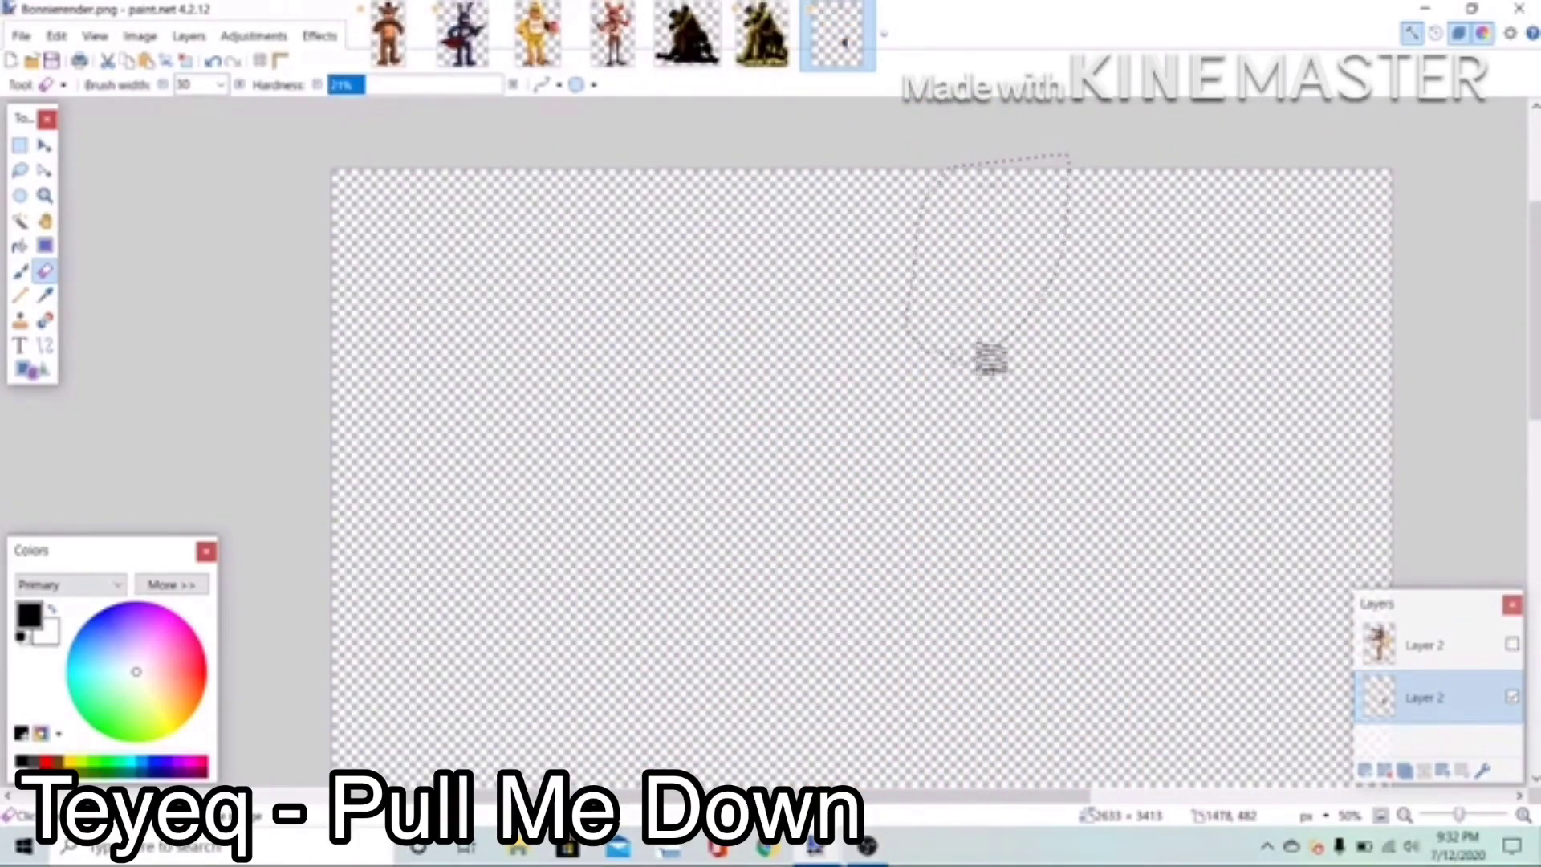
{"action": "left_click", "coordinate": [1511, 643]}
{"action": "scroll", "coordinate": [1048, 533], "scroll_direction": "down", "scroll_amount": 5}
{"action": "left_click", "coordinate": [212, 60]}
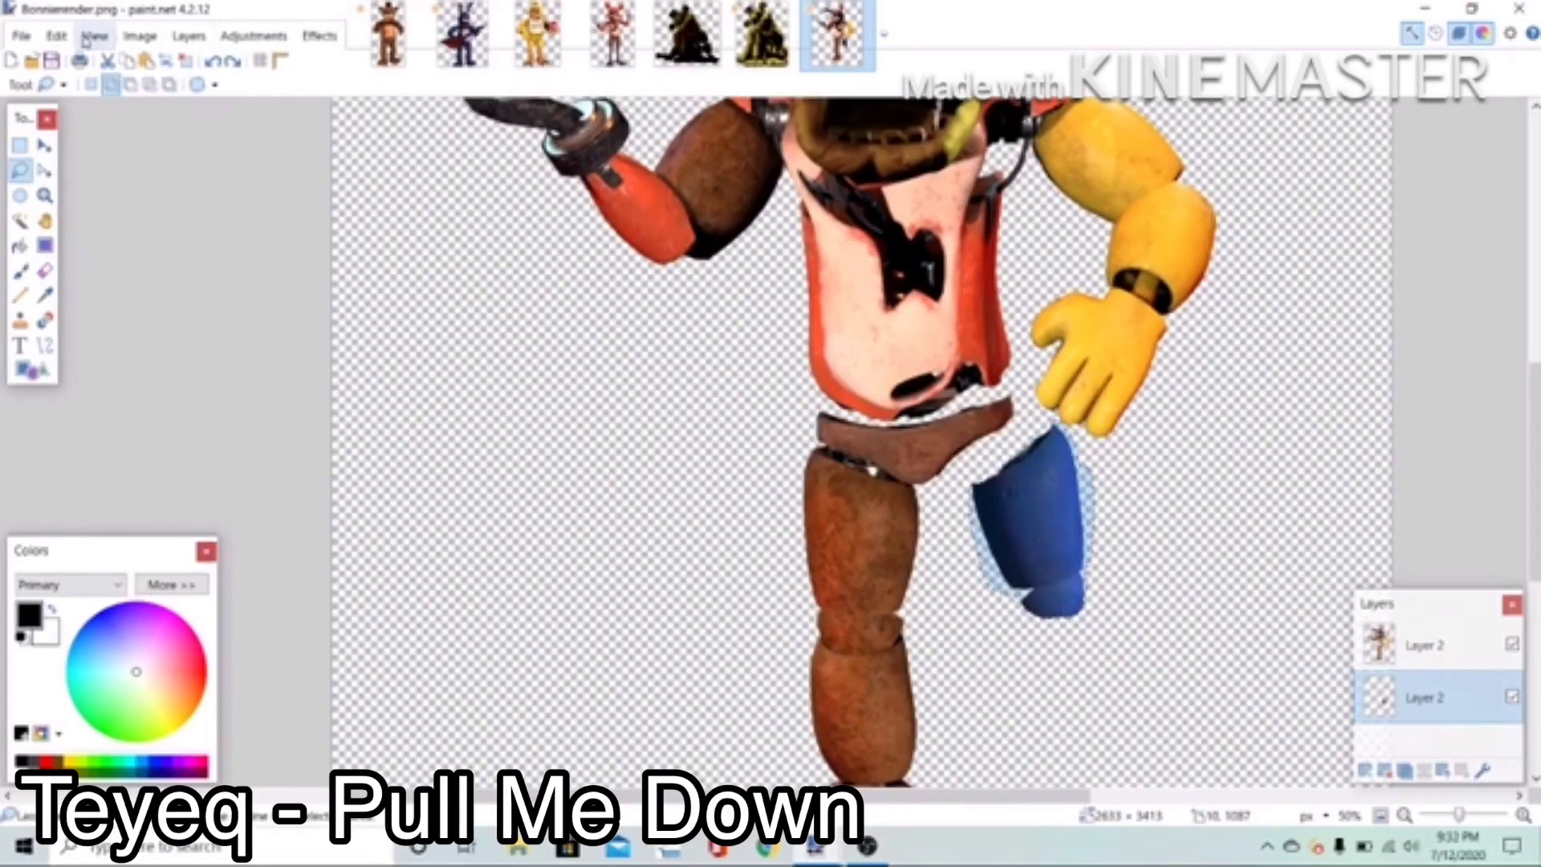
Step: Take the blue thigh from the blue rabbit render again and place it directly against the pelvis's right side
{"action": "left_click", "coordinate": [462, 34]}
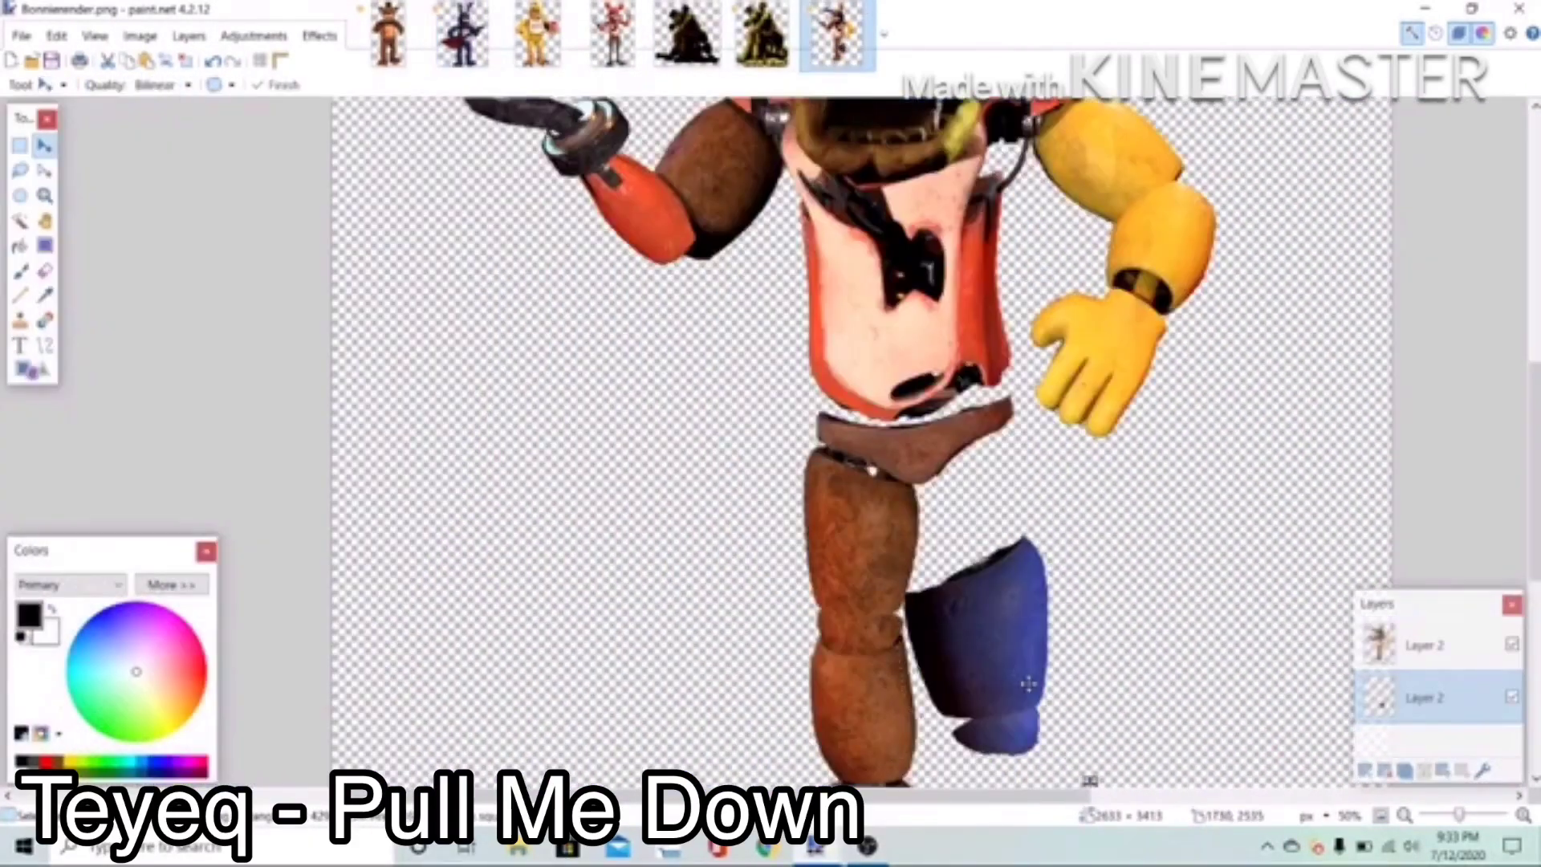
{"action": "left_click_drag", "start_coordinate": [1028, 682], "coordinate": [1104, 657]}
{"action": "scroll", "coordinate": [1005, 465], "scroll_direction": "down", "scroll_amount": 3}
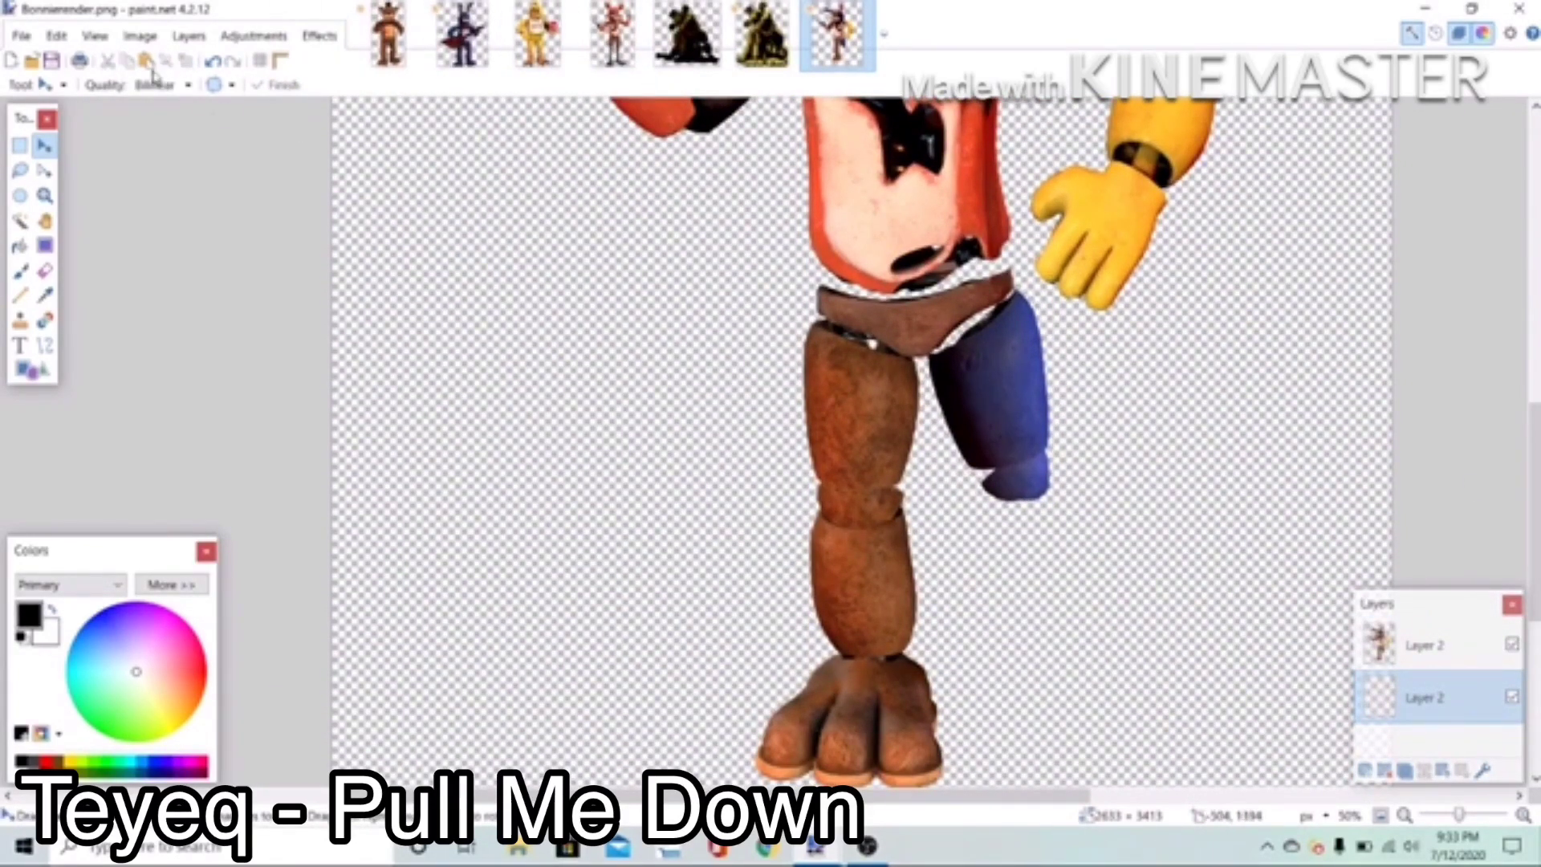
Step: Lasso the brown bear leg's shin and foot on the figure layer
{"action": "left_click", "coordinate": [20, 170]}
{"action": "left_click", "coordinate": [1424, 644]}
{"action": "scroll", "coordinate": [832, 756], "scroll_direction": "up", "scroll_amount": 3}
{"action": "left_click_drag", "start_coordinate": [1083, 489], "coordinate": [207, 346]}
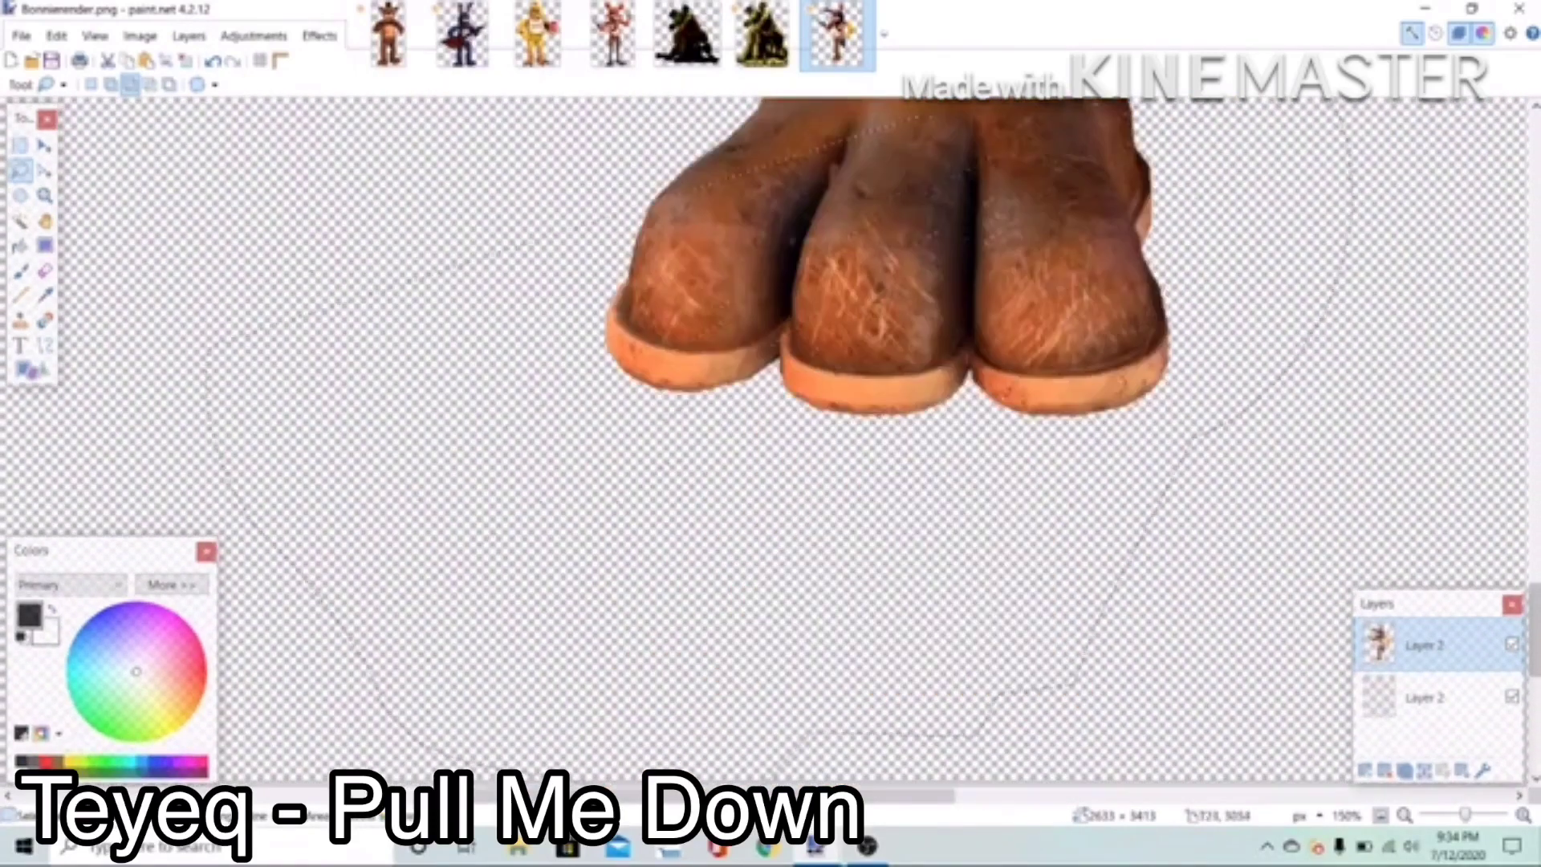
{"action": "left_click", "coordinate": [213, 61]}
{"action": "scroll", "coordinate": [714, 481], "scroll_direction": "down", "scroll_amount": 3}
{"action": "left_click_drag", "start_coordinate": [707, 473], "coordinate": [588, 437]}
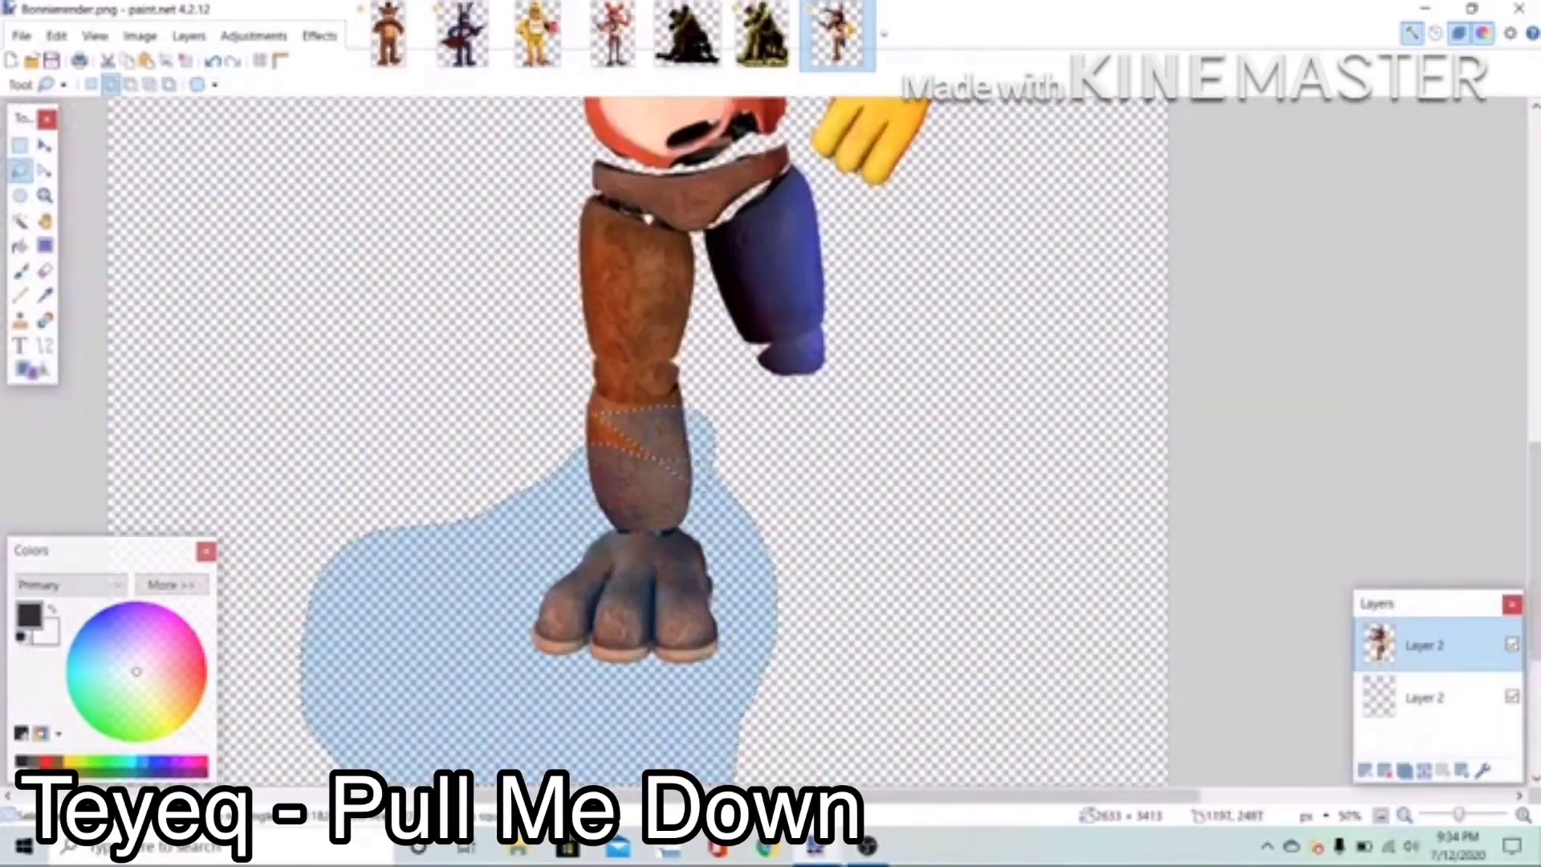
Step: Extend the shin selection along the curved edge just under the brown knee joint
{"action": "left_click", "coordinate": [1522, 815]}
{"action": "left_click", "coordinate": [1522, 815]}
{"action": "left_click", "coordinate": [1522, 815]}
{"action": "left_click", "coordinate": [1522, 816]}
{"action": "scroll", "coordinate": [803, 441], "scroll_direction": "up", "scroll_amount": 3}
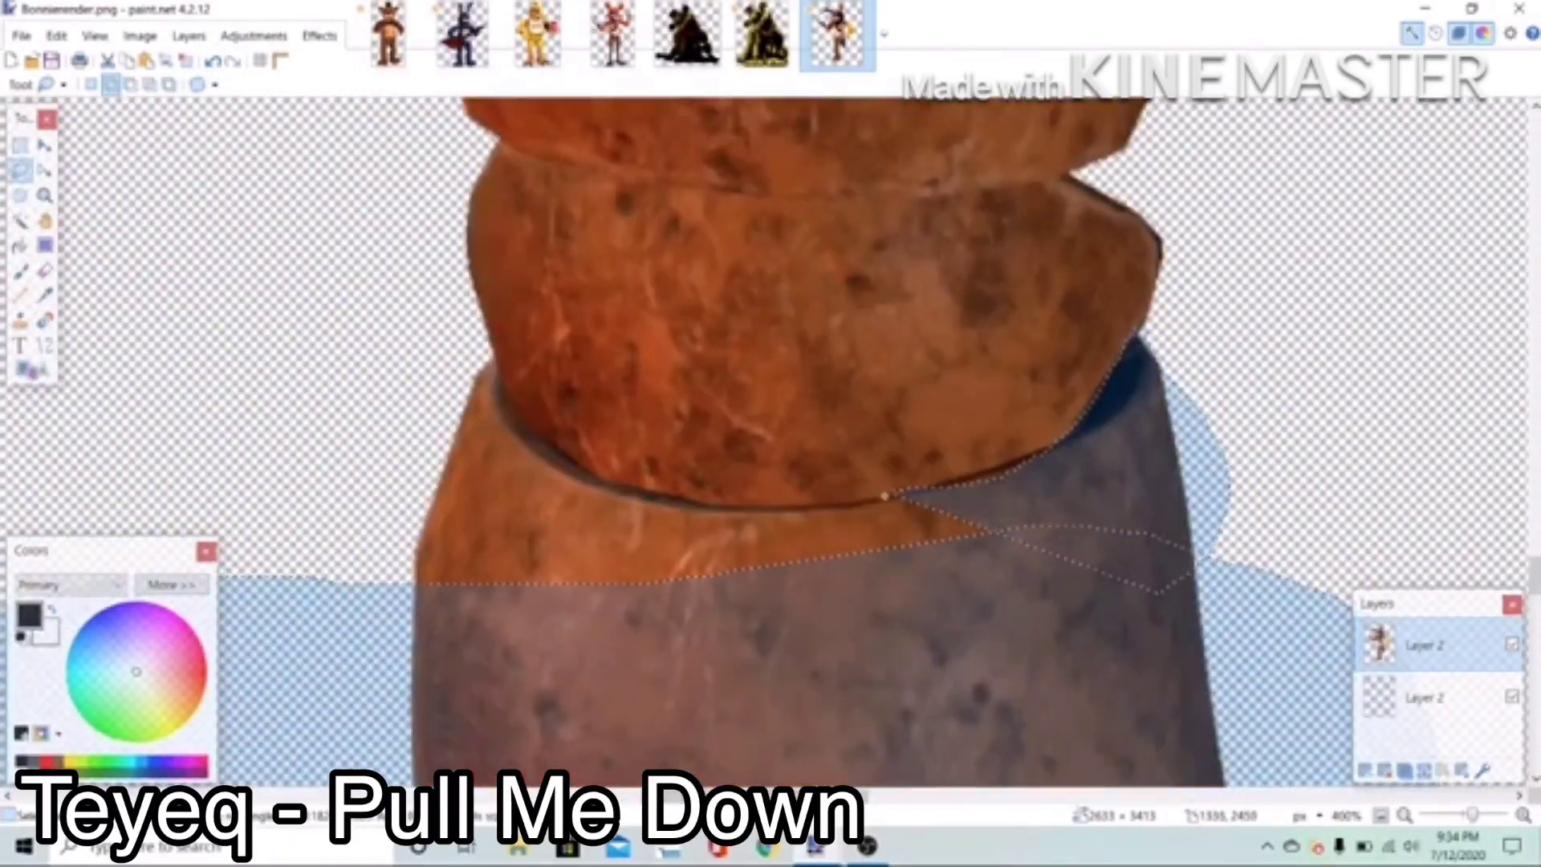
{"action": "scroll", "coordinate": [770, 441], "scroll_direction": "down", "scroll_amount": 10}
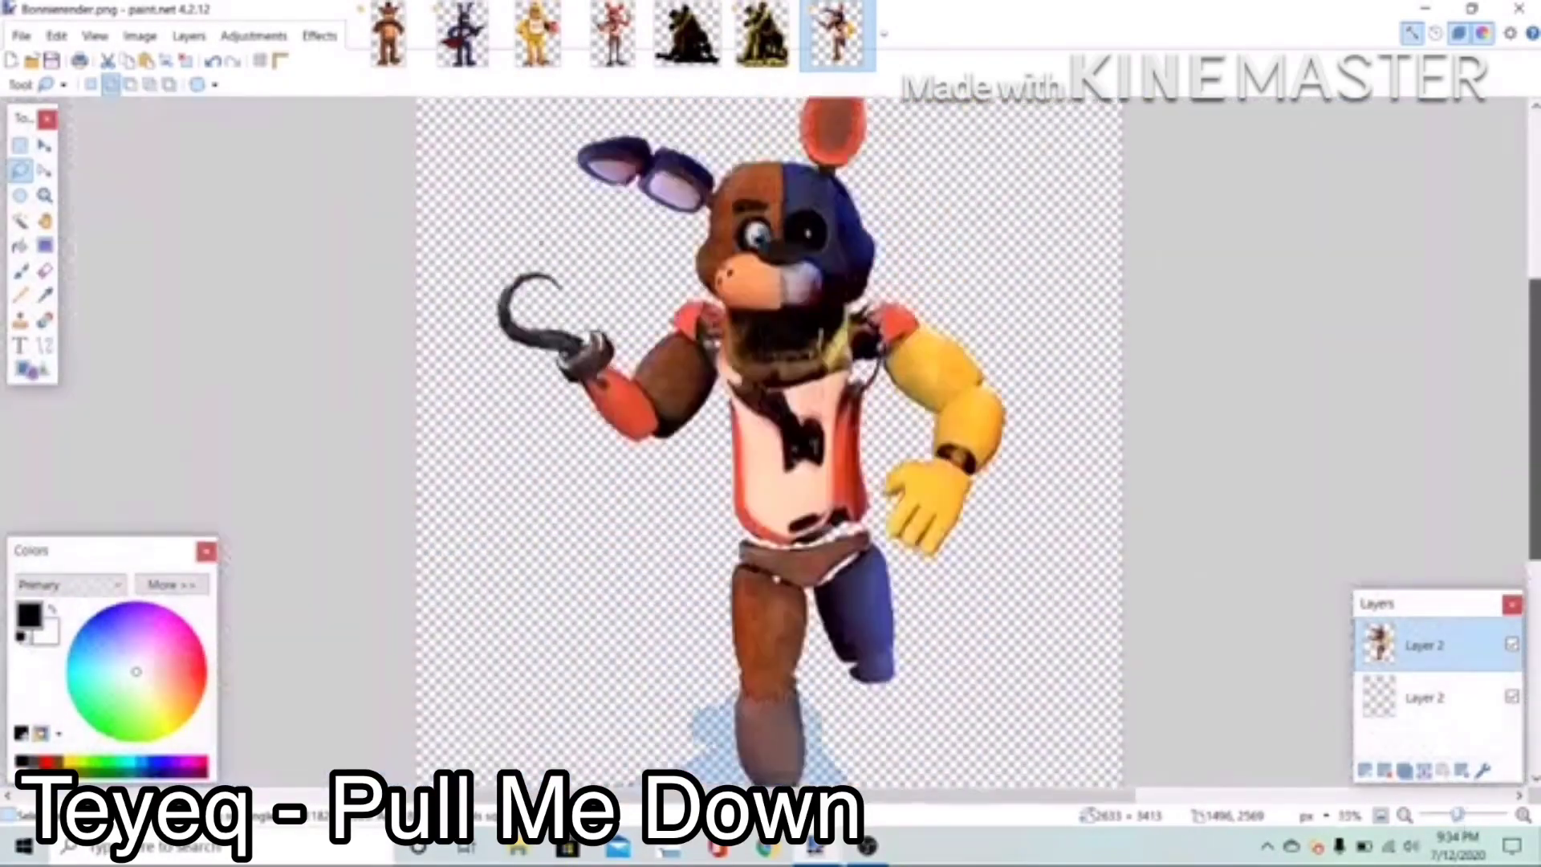
Step: Lasso and copy the orange lower leg with its clawed foot from the yellow chicken render, and return to the composite
{"action": "left_click", "coordinate": [536, 36]}
{"action": "mouse_move", "coordinate": [791, 746]}
{"action": "left_mouse_down"}
{"action": "mouse_move", "coordinate": [755, 630]}
{"action": "mouse_move", "coordinate": [614, 738]}
{"action": "left_mouse_up"}
{"action": "scroll", "coordinate": [794, 433], "scroll_direction": "up", "scroll_amount": 3}
{"action": "scroll", "coordinate": [770, 441], "scroll_direction": "down", "scroll_amount": 3}
{"action": "mouse_move", "coordinate": [382, 475]}
{"action": "left_mouse_down"}
{"action": "mouse_move", "coordinate": [629, 316]}
{"action": "mouse_move", "coordinate": [419, 344]}
{"action": "mouse_move", "coordinate": [337, 480]}
{"action": "left_mouse_up"}
{"action": "key", "text": "ctrl+c"}
{"action": "left_click", "coordinate": [836, 36]}
{"action": "key", "text": "ctrl+v"}
{"action": "left_click_drag", "start_coordinate": [698, 782], "coordinate": [816, 763]}
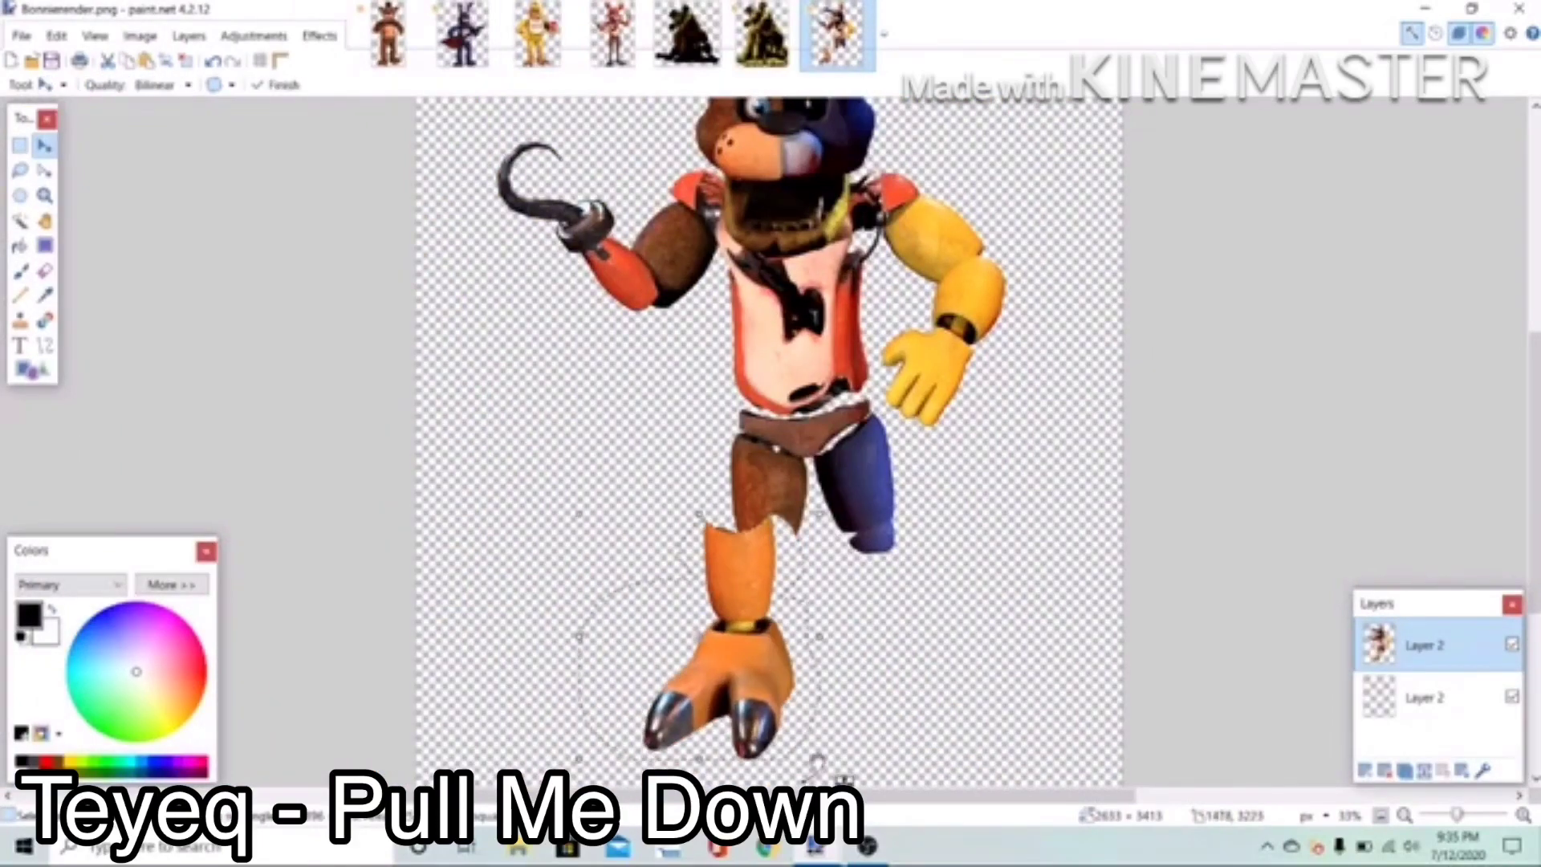
{"action": "left_click", "coordinate": [213, 60]}
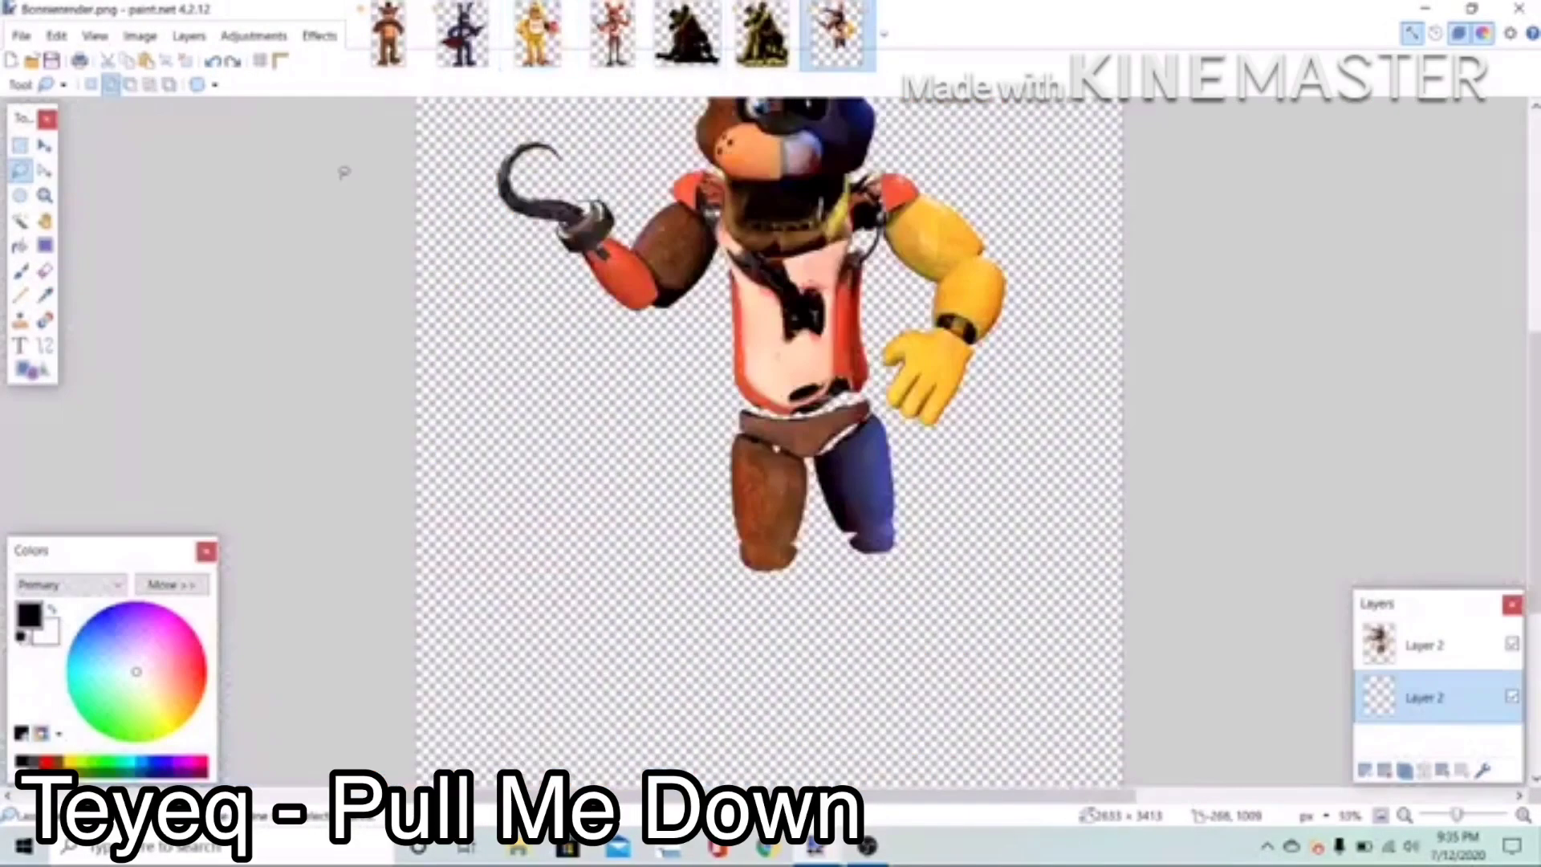
Step: Paste the orange lower leg onto the lower layer, scale it down and position it under the brown knee
{"action": "key", "text": "ctrl+v"}
{"action": "left_click_drag", "start_coordinate": [706, 782], "coordinate": [647, 746]}
{"action": "scroll", "coordinate": [647, 745], "scroll_direction": "down", "scroll_amount": 1}
{"action": "left_click_drag", "start_coordinate": [586, 634], "coordinate": [766, 640]}
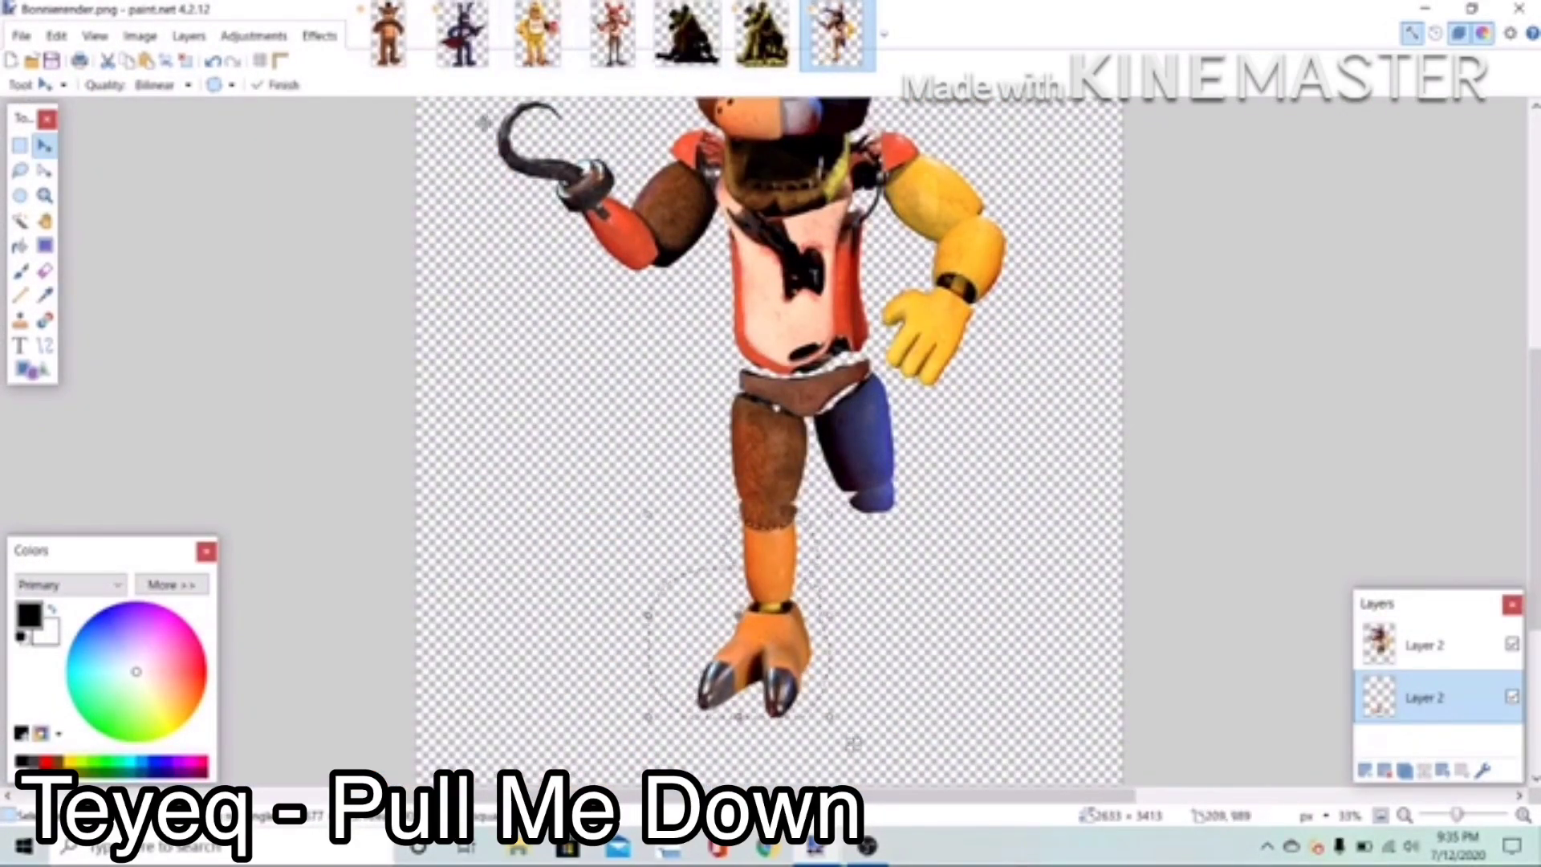
Step: Lasso the whole brown thigh and knee joint on the figure layer
{"action": "left_click", "coordinate": [20, 171]}
{"action": "left_click", "coordinate": [770, 755]}
{"action": "scroll", "coordinate": [769, 754], "scroll_direction": "up", "scroll_amount": 3}
{"action": "scroll", "coordinate": [769, 532], "scroll_direction": "up", "scroll_amount": 5}
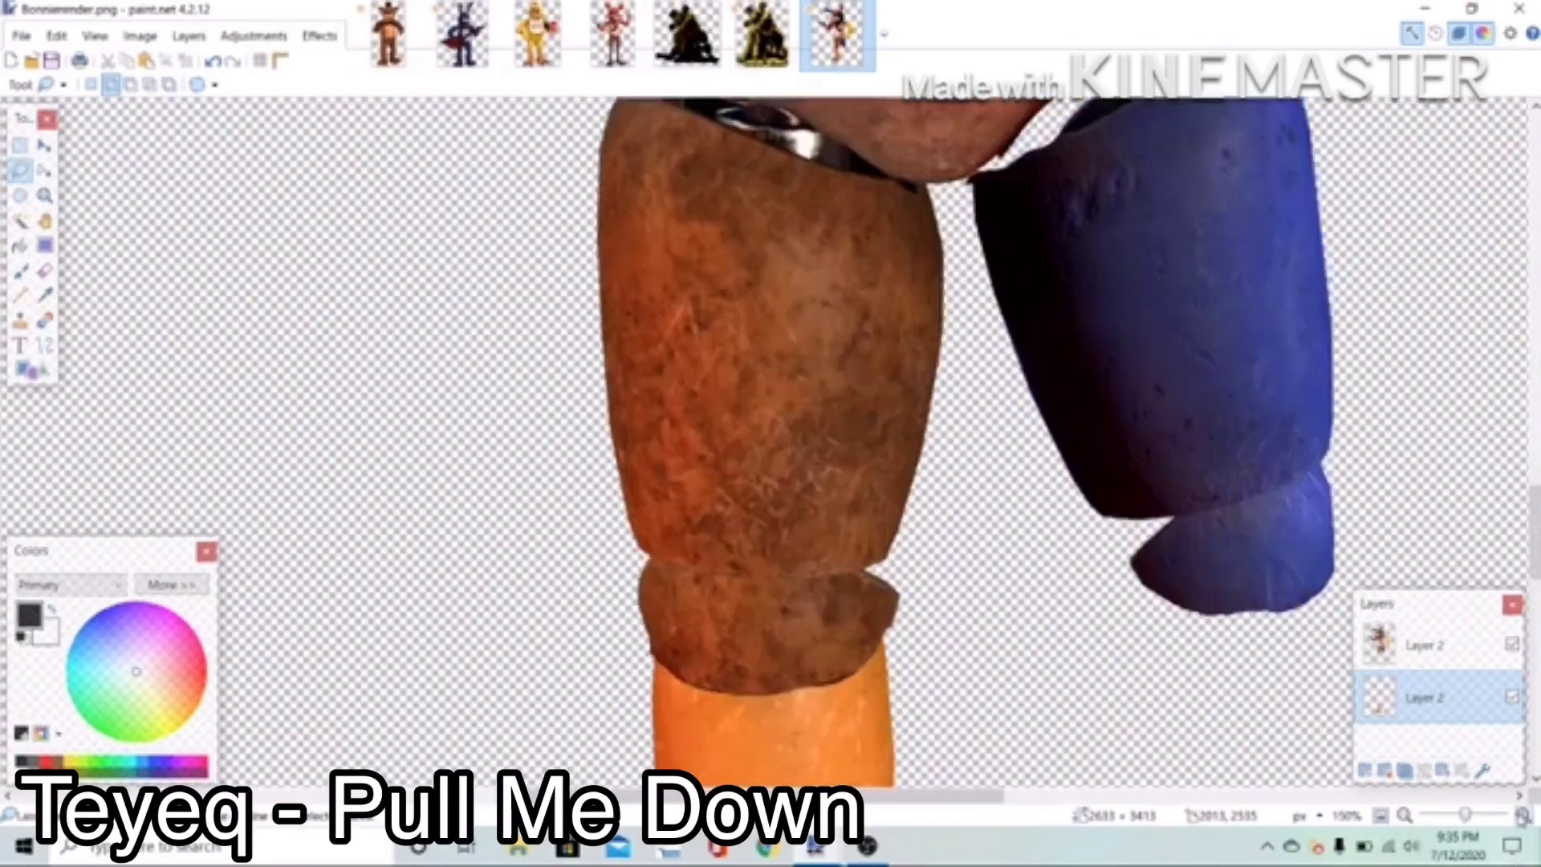
{"action": "left_click", "coordinate": [1425, 644]}
{"action": "left_click_drag", "start_coordinate": [931, 428], "coordinate": [629, 456]}
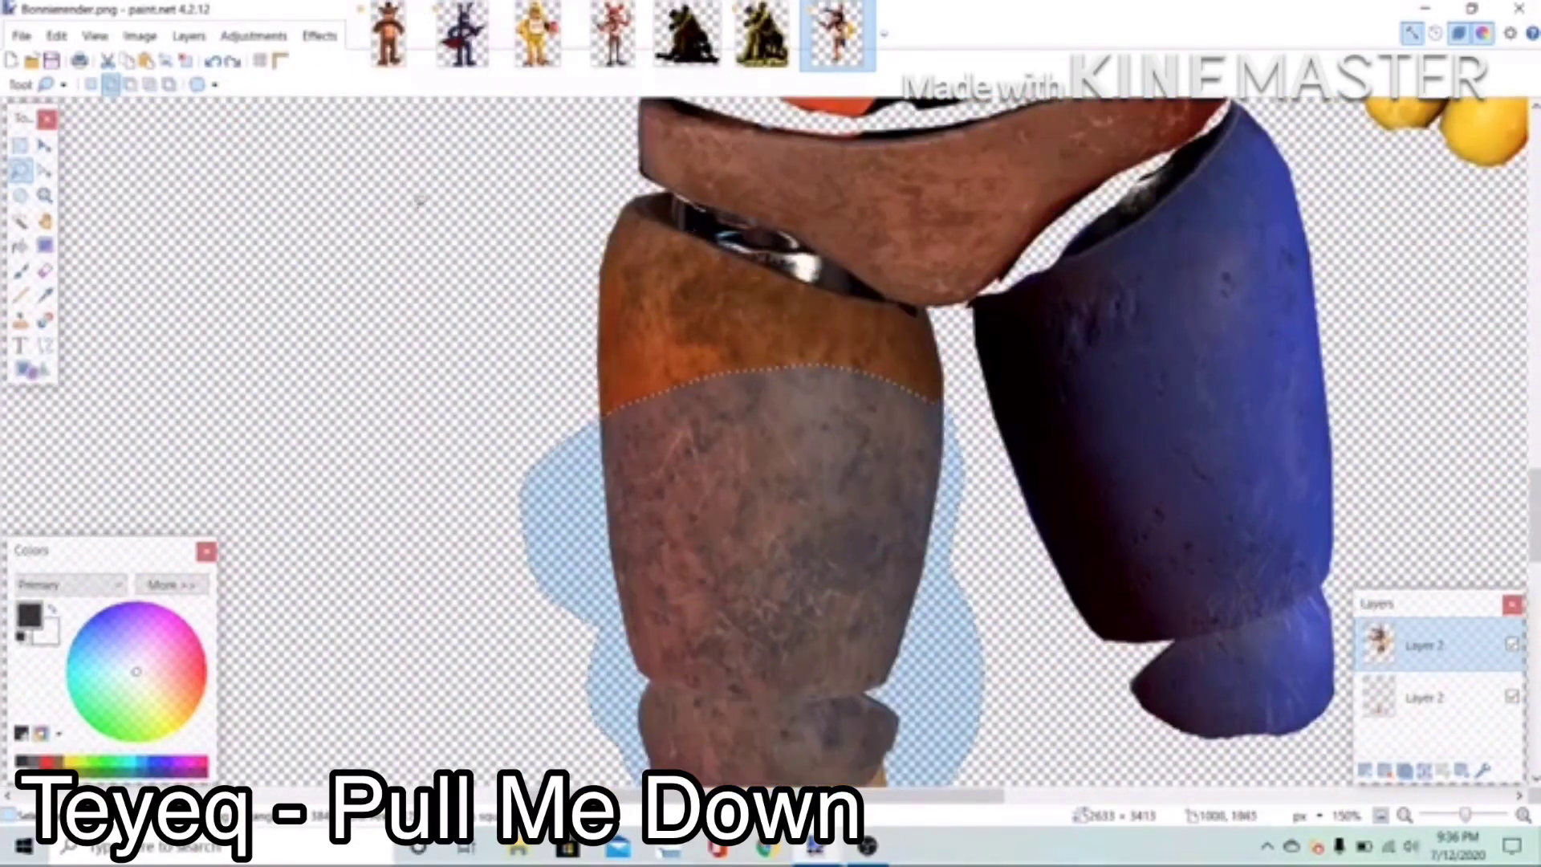
{"action": "left_click_drag", "start_coordinate": [529, 253], "coordinate": [915, 305]}
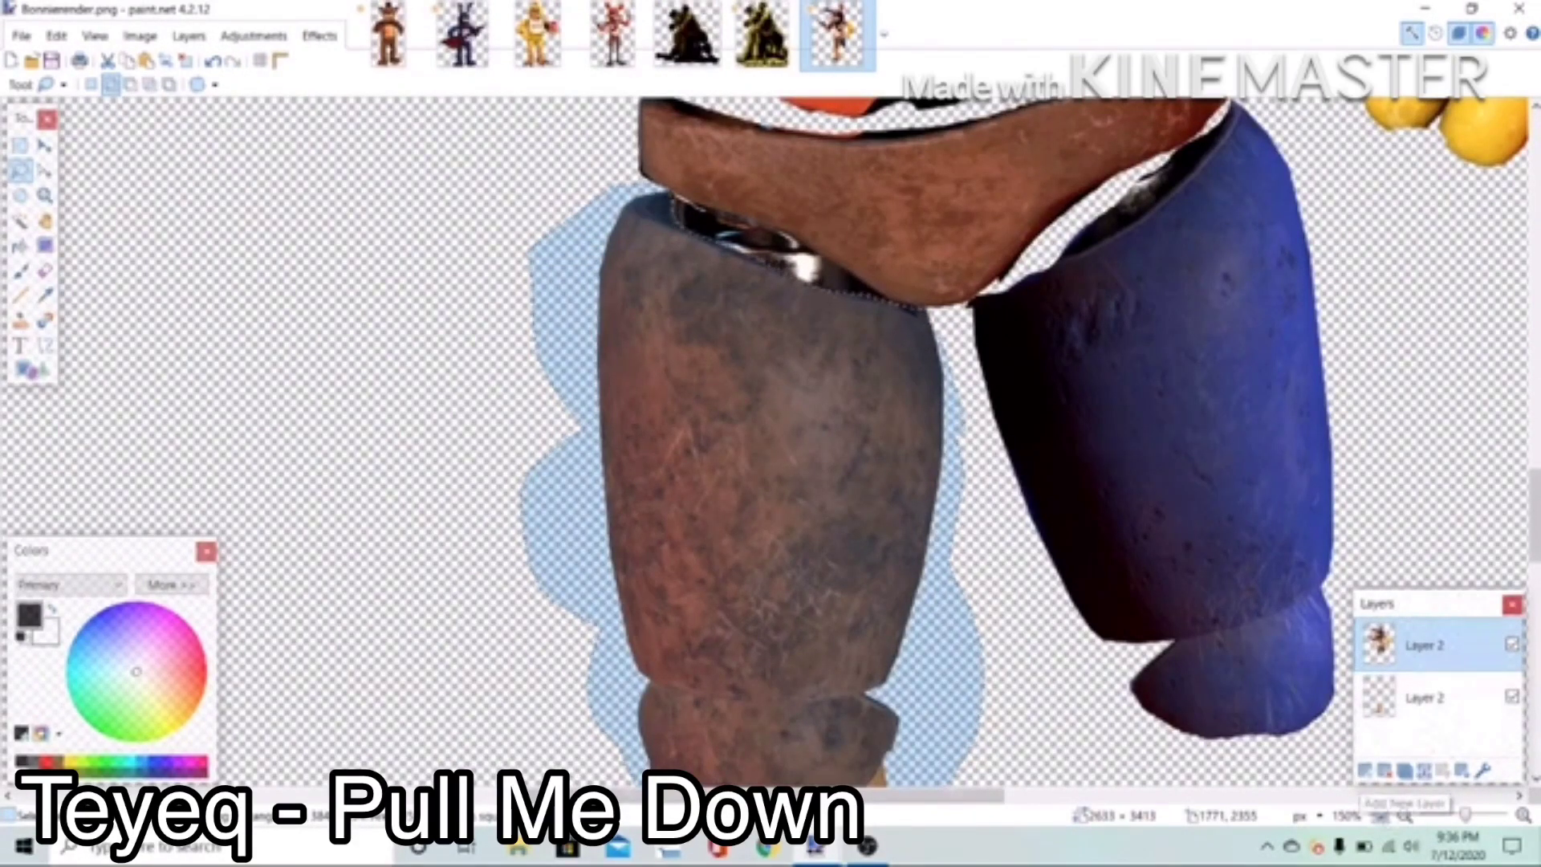
Step: Copy the selected brown thigh and paste it in place onto a new layer above the figure
{"action": "scroll", "coordinate": [907, 441], "scroll_direction": "down", "scroll_amount": 2}
{"action": "left_click", "coordinate": [145, 61]}
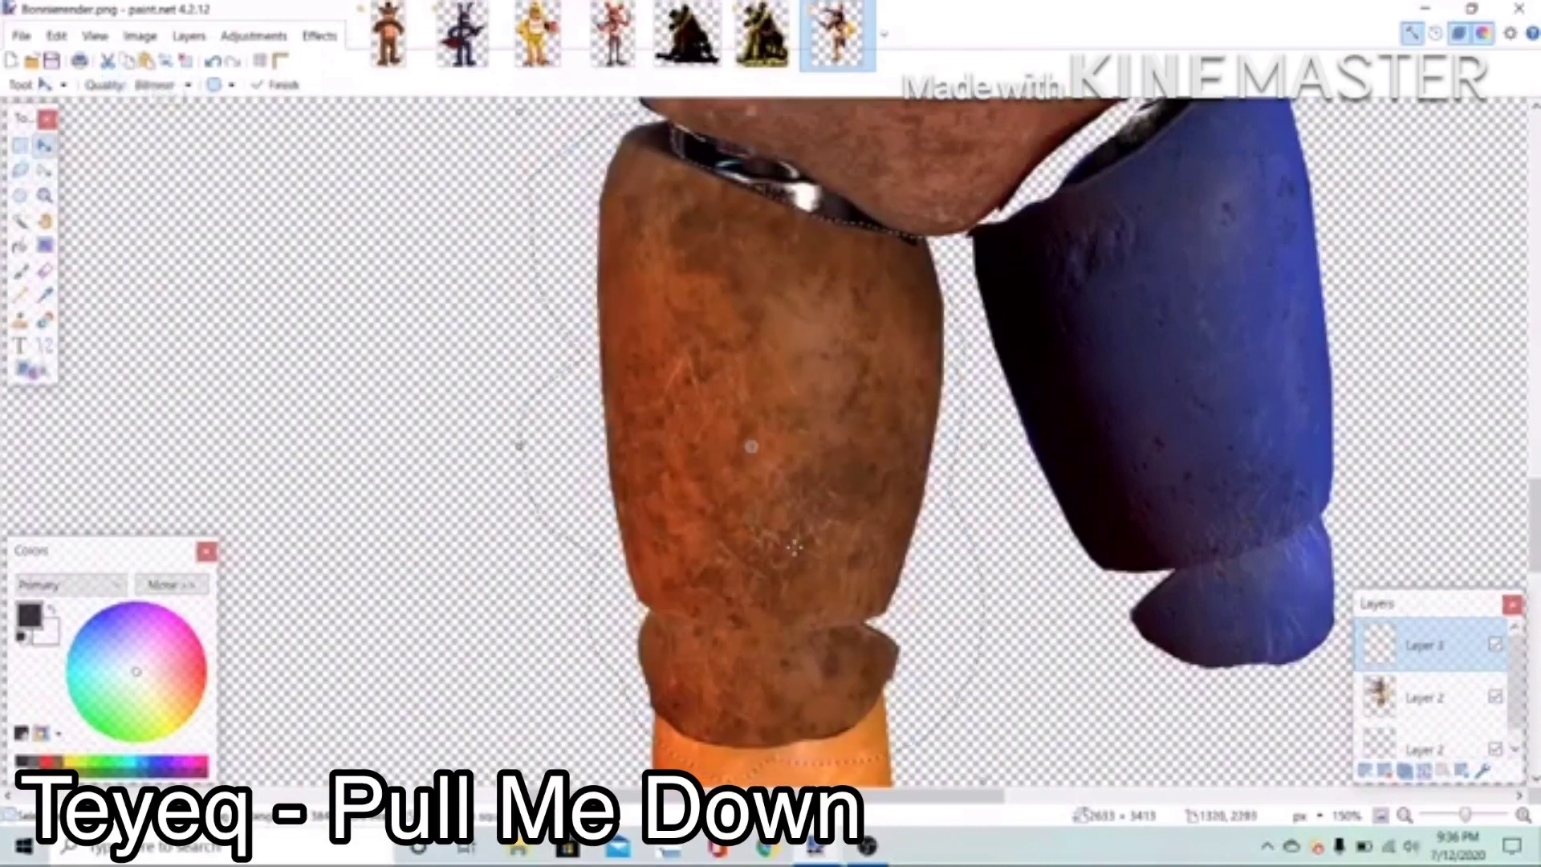
{"action": "left_click", "coordinate": [1425, 698]}
{"action": "left_click", "coordinate": [20, 169]}
{"action": "left_click", "coordinate": [127, 62]}
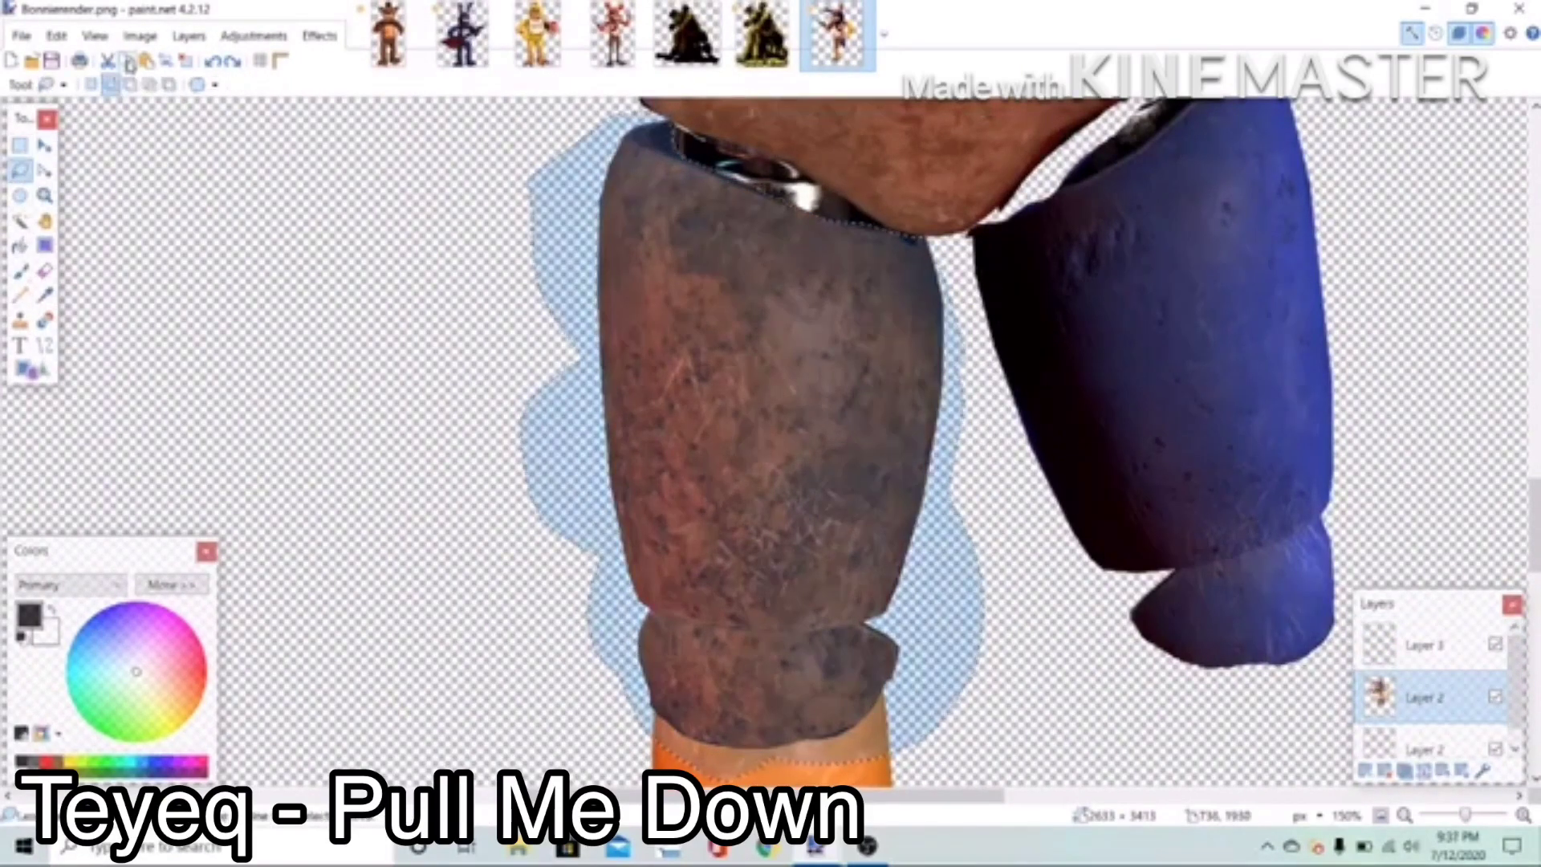
{"action": "left_click", "coordinate": [1425, 644]}
{"action": "left_click", "coordinate": [145, 62]}
{"action": "mouse_move", "coordinate": [776, 469]}
{"action": "left_mouse_down"}
{"action": "mouse_move", "coordinate": [873, 467]}
{"action": "mouse_move", "coordinate": [776, 470]}
{"action": "left_mouse_up"}
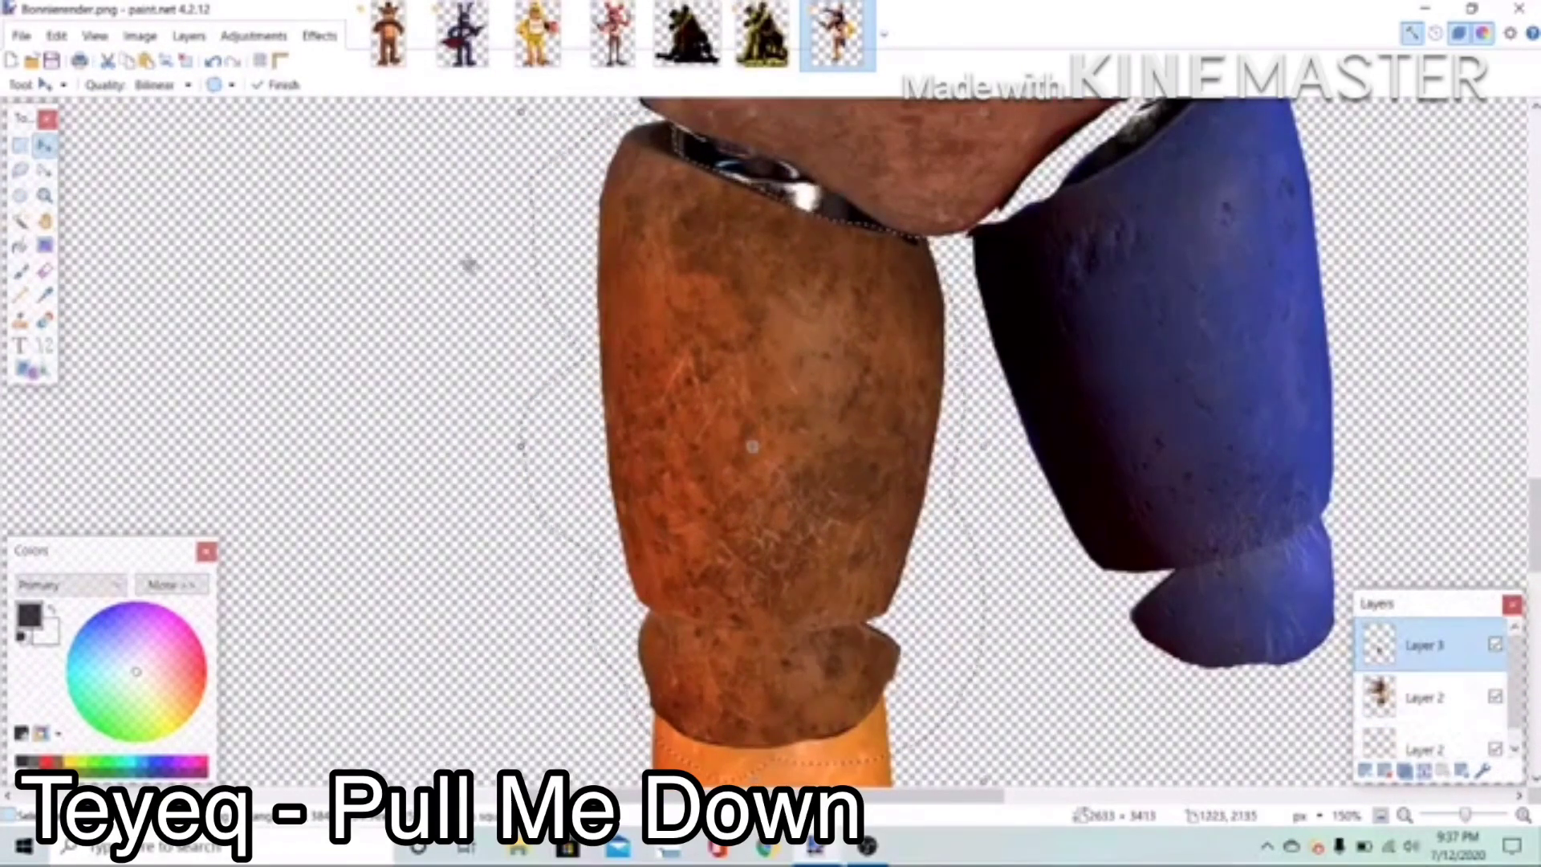
Step: Recolour the pasted brown thigh to olive green by adjusting its hue and saturation
{"action": "left_click", "coordinate": [253, 35]}
{"action": "left_click", "coordinate": [273, 157]}
{"action": "left_click_drag", "start_coordinate": [722, 309], "coordinate": [311, 251]}
{"action": "mouse_move", "coordinate": [310, 303]}
{"action": "left_mouse_down"}
{"action": "mouse_move", "coordinate": [369, 302]}
{"action": "mouse_move", "coordinate": [337, 301]}
{"action": "left_mouse_up"}
{"action": "left_click_drag", "start_coordinate": [311, 351], "coordinate": [327, 302]}
{"action": "left_click_drag", "start_coordinate": [311, 400], "coordinate": [275, 401]}
{"action": "mouse_move", "coordinate": [326, 303]}
{"action": "left_mouse_down"}
{"action": "mouse_move", "coordinate": [340, 303]}
{"action": "mouse_move", "coordinate": [327, 303]}
{"action": "left_mouse_up"}
{"action": "left_click", "coordinate": [390, 442]}
Step: Lasso the right-hand metal endoskeleton lower leg and foot in the Foxyhw1 render
{"action": "left_click", "coordinate": [1404, 815]}
{"action": "left_click", "coordinate": [1405, 815]}
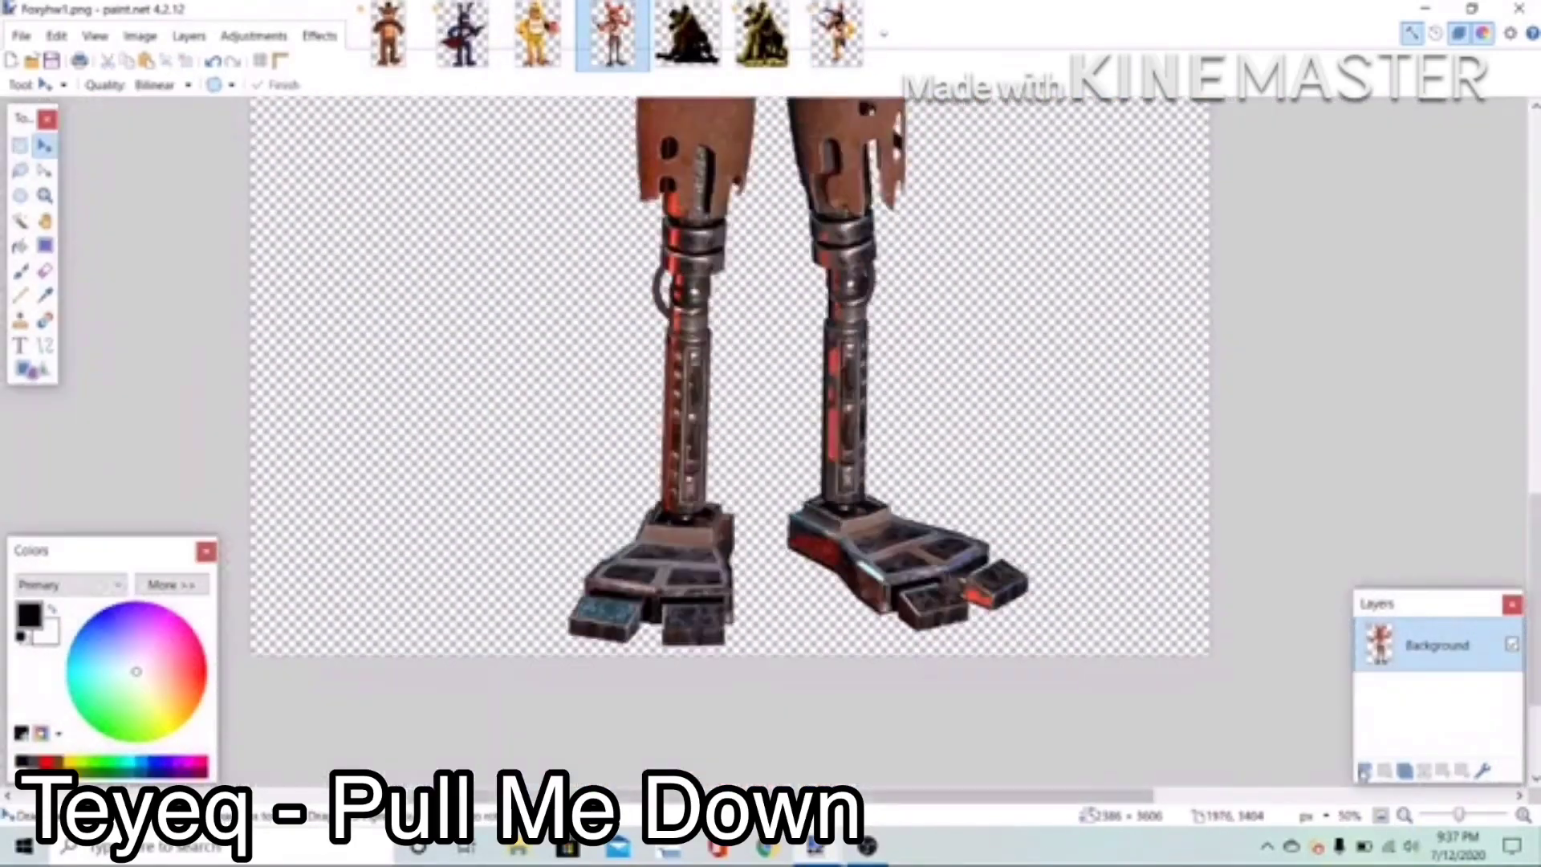
{"action": "mouse_move", "coordinate": [923, 385]}
{"action": "left_mouse_down"}
{"action": "mouse_move", "coordinate": [1179, 642]}
{"action": "mouse_move", "coordinate": [802, 754]}
{"action": "left_mouse_up"}
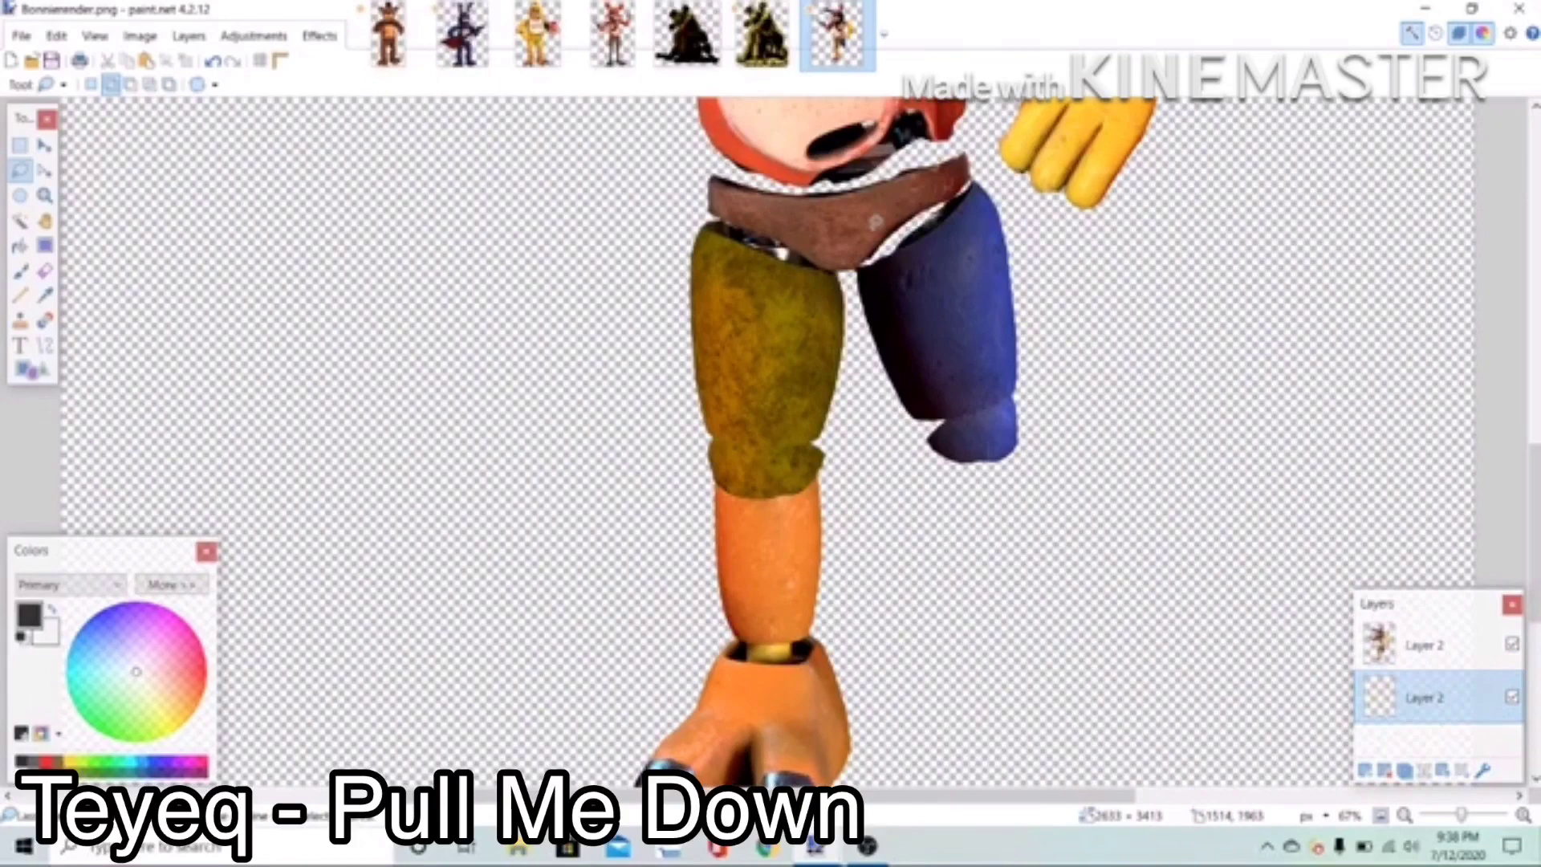
Step: Paste the metal lower leg onto the layer behind the figure, then scale and position it under the blue knee
{"action": "key", "text": "ctrl+v"}
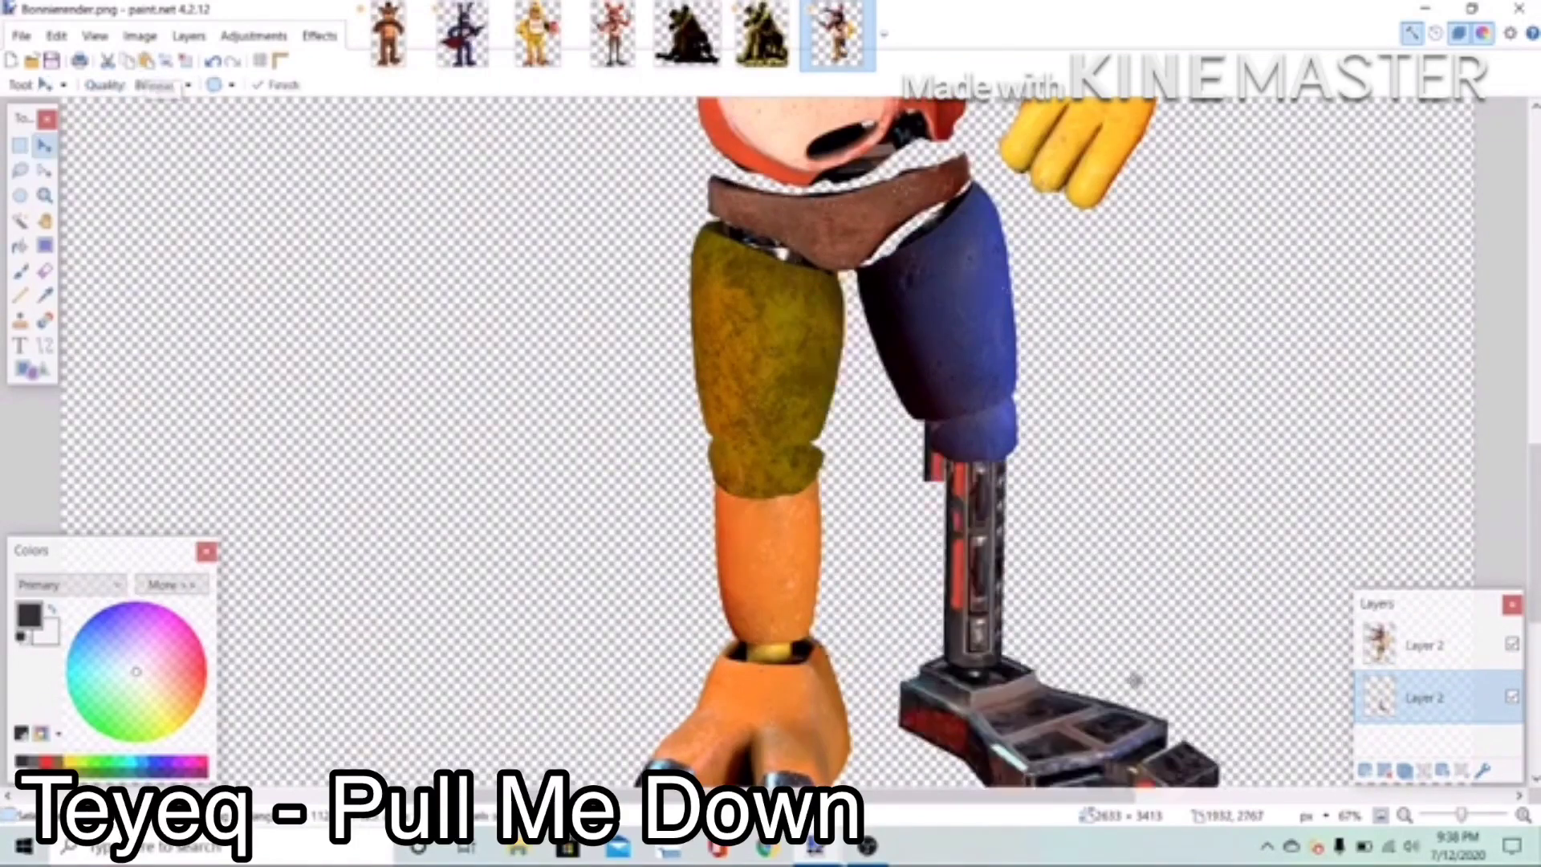
{"action": "scroll", "coordinate": [1134, 681], "scroll_direction": "down", "scroll_amount": 3}
{"action": "left_click_drag", "start_coordinate": [1128, 583], "coordinate": [1090, 536]}
{"action": "left_click_drag", "start_coordinate": [1532, 529], "coordinate": [1536, 407]}
{"action": "scroll", "coordinate": [1089, 654], "scroll_direction": "down", "scroll_amount": 2}
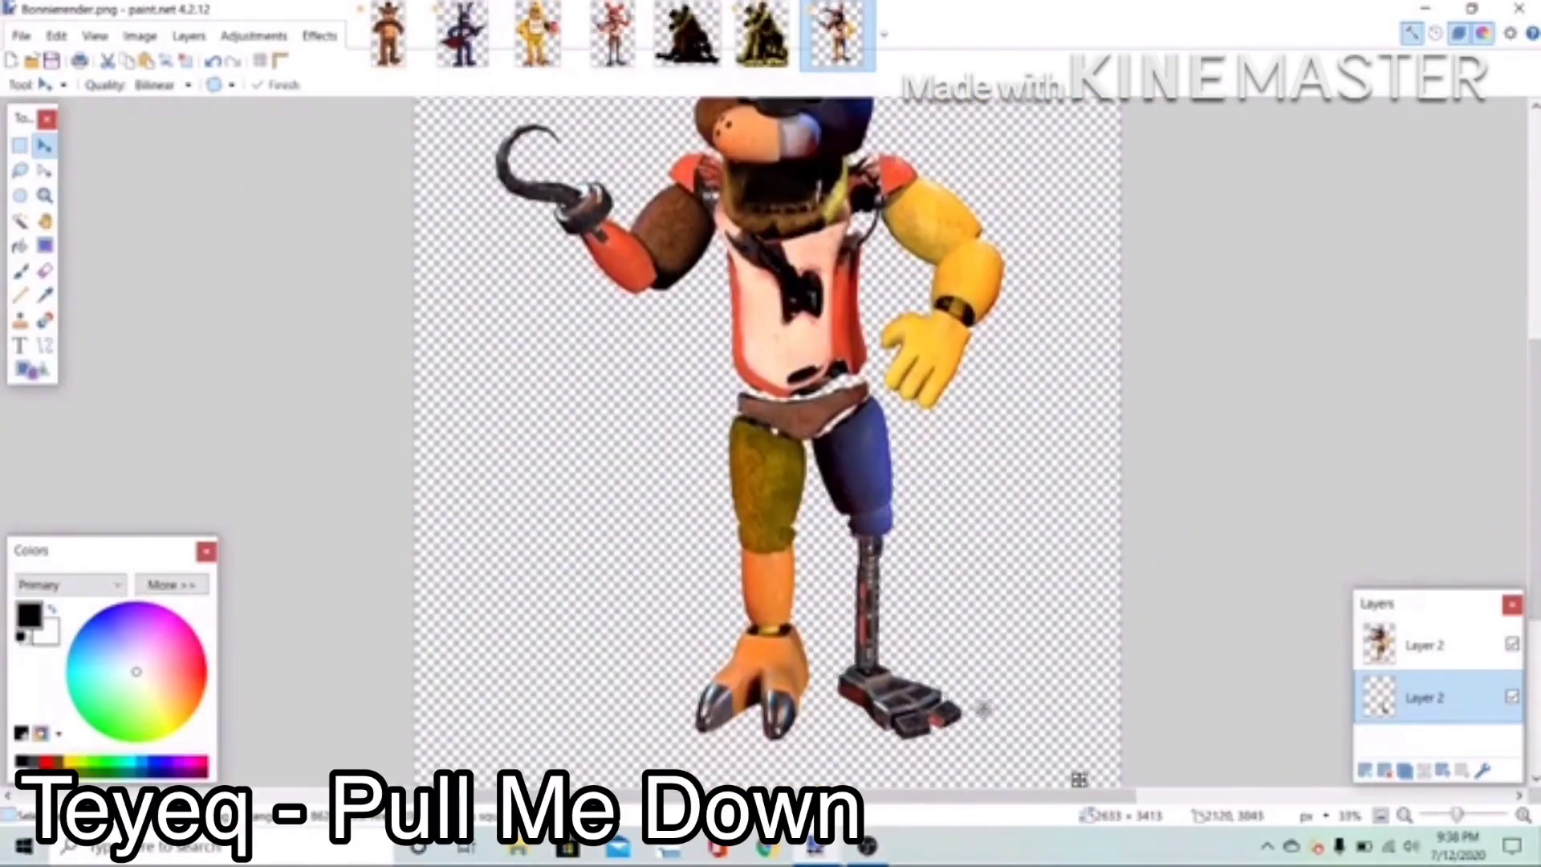
Step: Merge the figure layer down into the leg layer, and add a new layer beneath the merged figure
{"action": "left_click", "coordinate": [185, 61]}
{"action": "left_click", "coordinate": [1425, 646]}
{"action": "left_click", "coordinate": [1423, 769]}
{"action": "left_click", "coordinate": [1364, 770]}
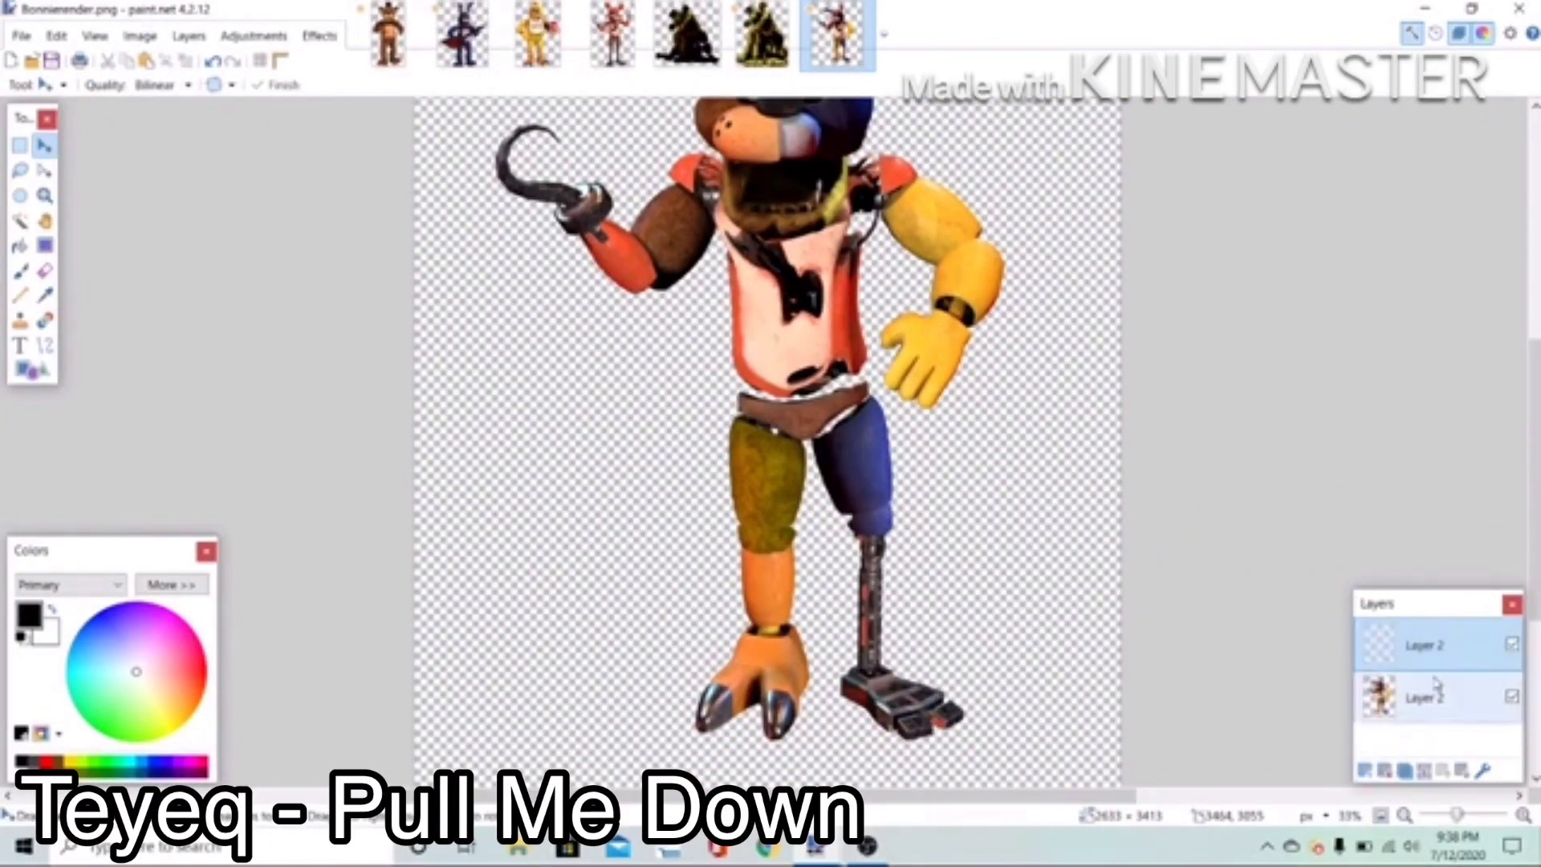
{"action": "left_click_drag", "start_coordinate": [1432, 646], "coordinate": [1436, 697]}
Step: Paint the gaps around the pelvis black with the Paintbrush on the layer behind the figure
{"action": "scroll", "coordinate": [368, 124], "scroll_direction": "up", "scroll_amount": 3}
{"action": "left_click", "coordinate": [20, 272]}
{"action": "left_click", "coordinate": [1523, 815]}
{"action": "left_click", "coordinate": [1523, 814]}
{"action": "left_click", "coordinate": [1523, 814]}
{"action": "scroll", "coordinate": [730, 456], "scroll_direction": "down", "scroll_amount": 2}
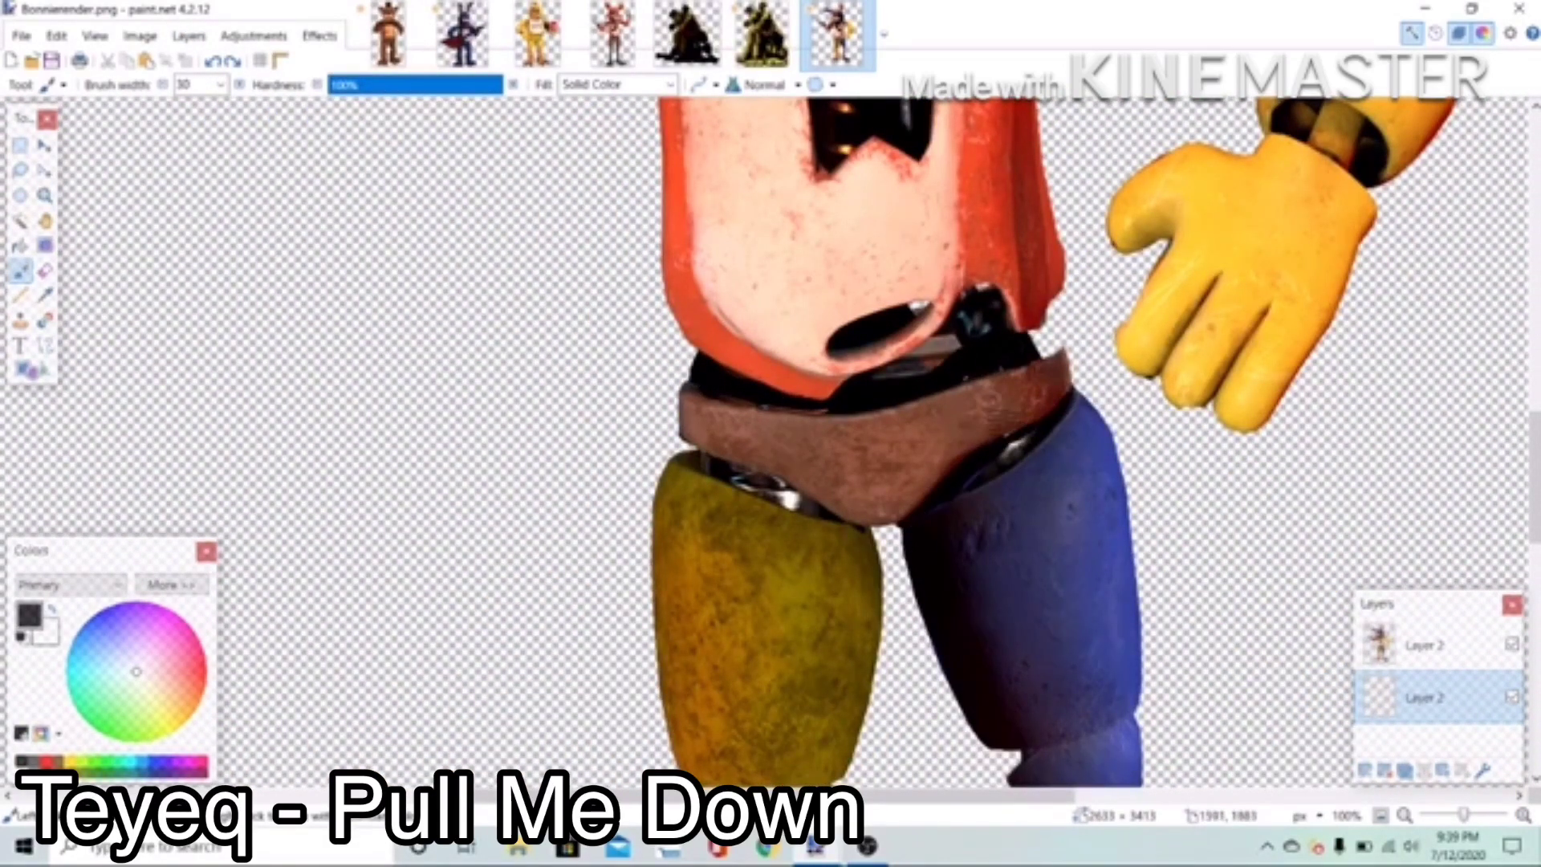
Step: Set the brush width to 13 and paint thin black wires behind the head, arms and metal knee
{"action": "scroll", "coordinate": [1013, 386], "scroll_direction": "up", "scroll_amount": 4}
{"action": "left_click", "coordinate": [220, 84]}
{"action": "left_click", "coordinate": [207, 308]}
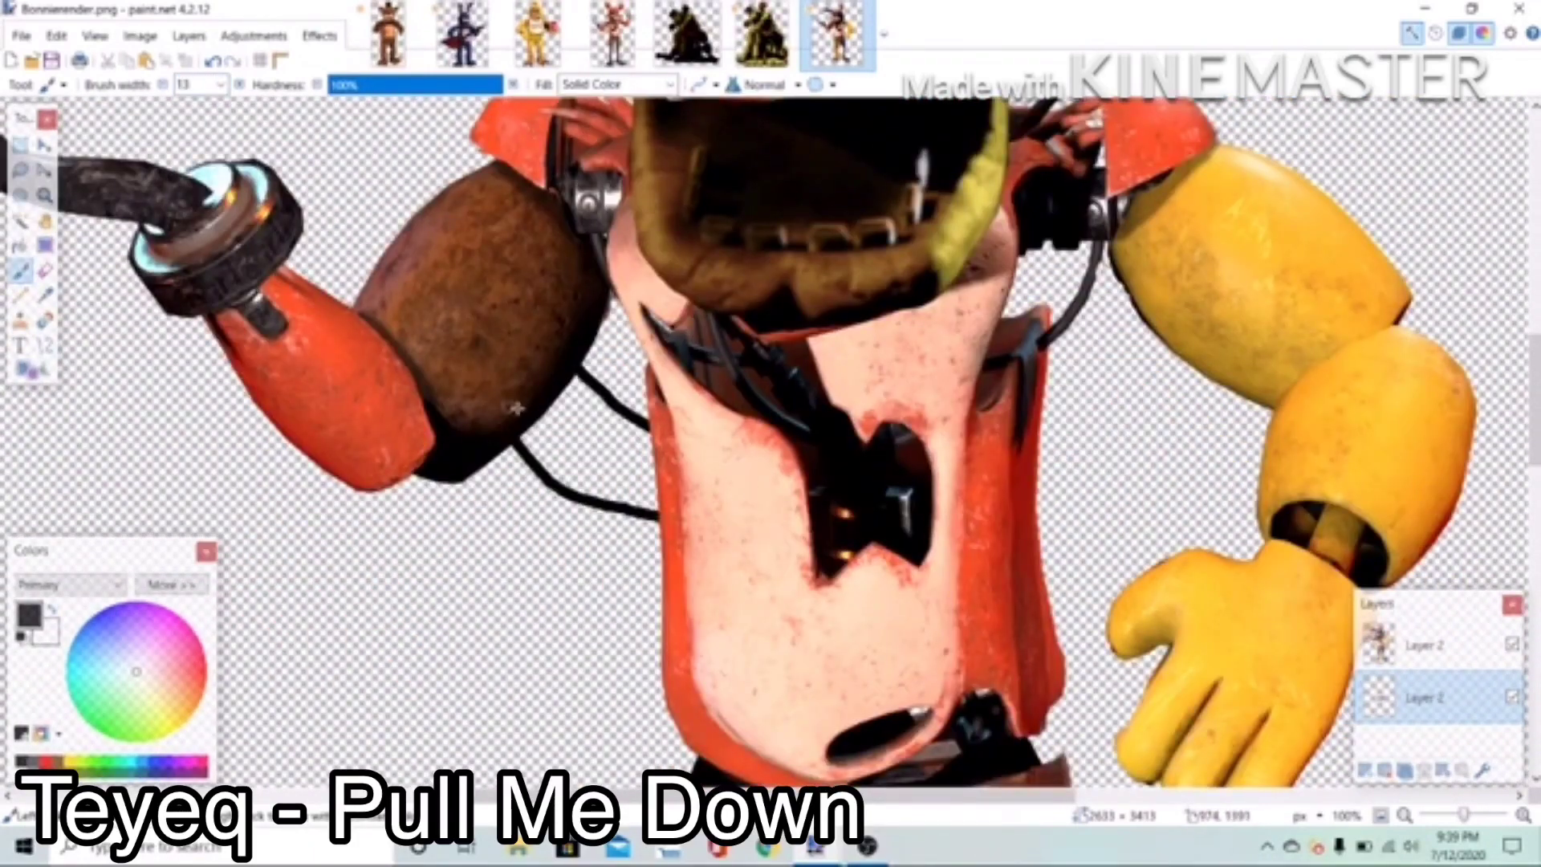
{"action": "scroll", "coordinate": [704, 433], "scroll_direction": "up", "scroll_amount": 5}
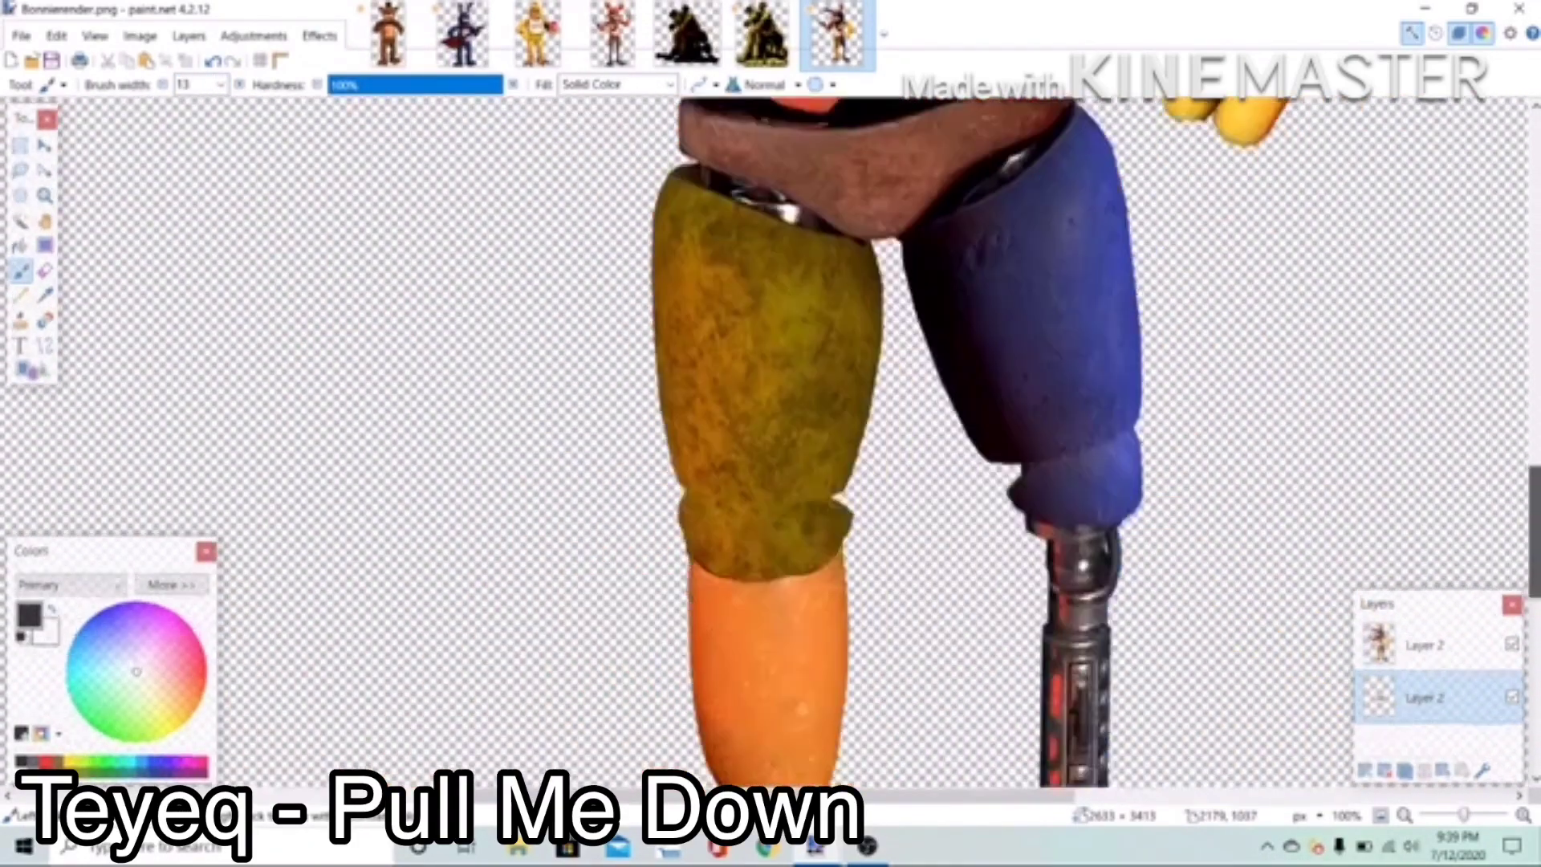
{"action": "scroll", "coordinate": [771, 441], "scroll_direction": "down", "scroll_amount": 1}
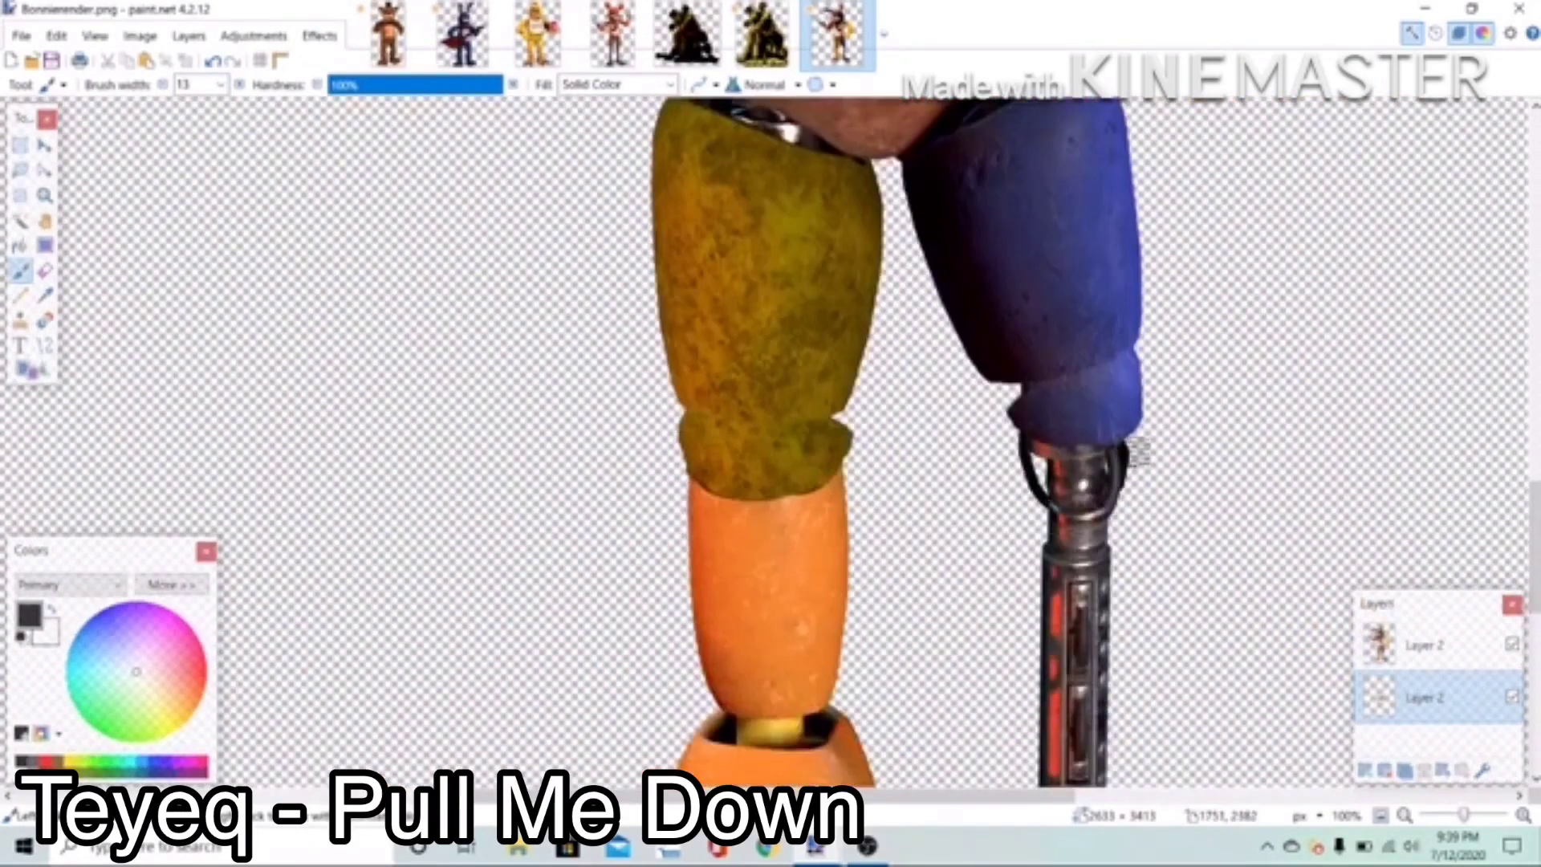
{"action": "scroll", "coordinate": [771, 441], "scroll_direction": "down", "scroll_amount": 3}
{"action": "scroll", "coordinate": [770, 441], "scroll_direction": "up", "scroll_amount": 3}
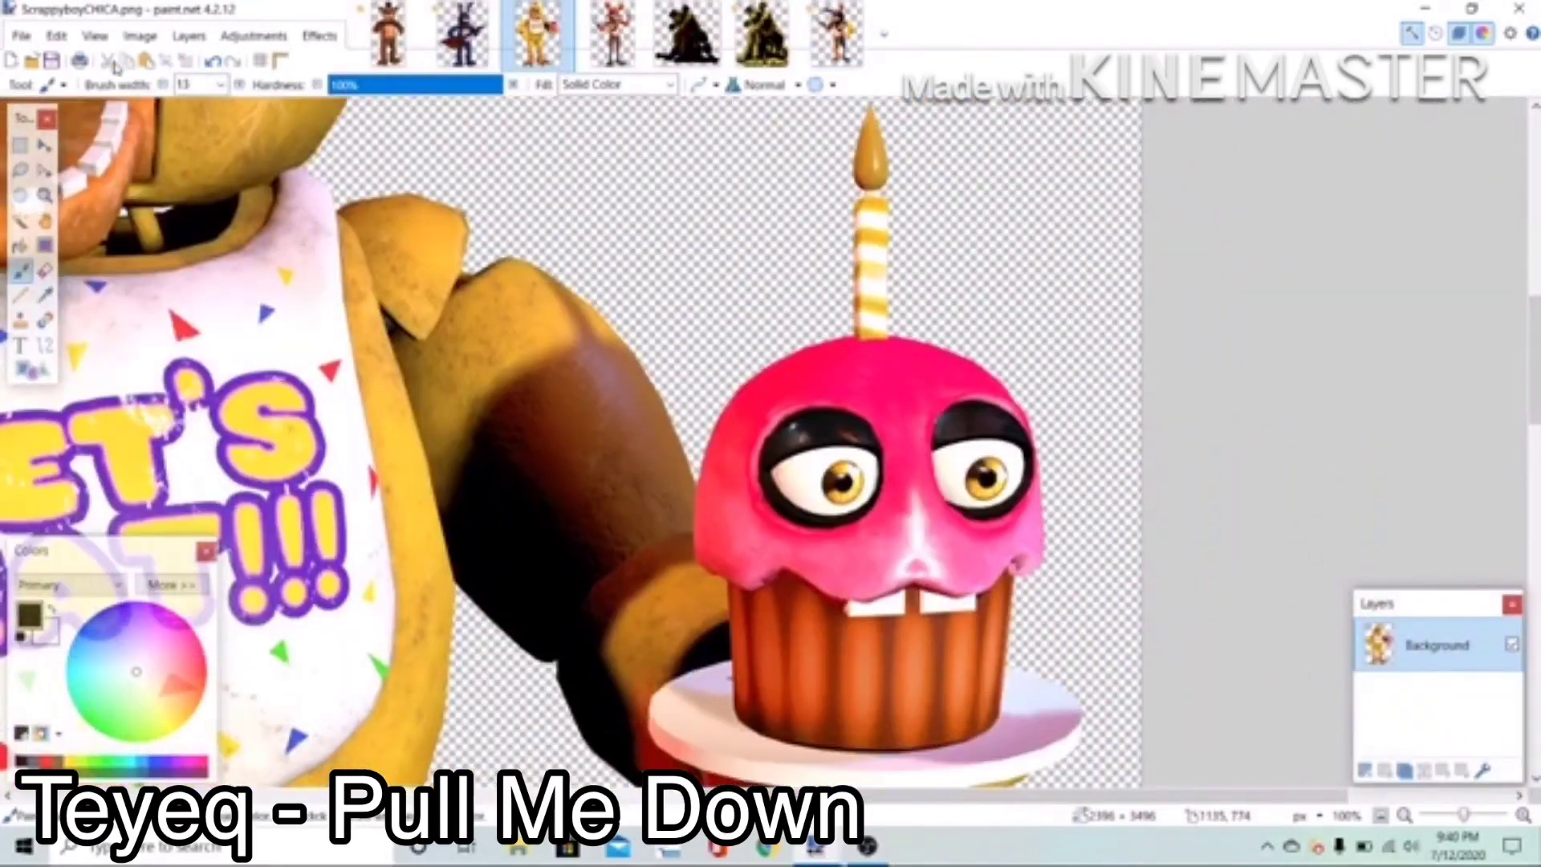
Step: Lasso the pink cupcake from the ScrappyboyCHICA render, paste it behind the figure, and scale and tilt it onto the yellow shoulder
{"action": "left_click", "coordinate": [20, 170]}
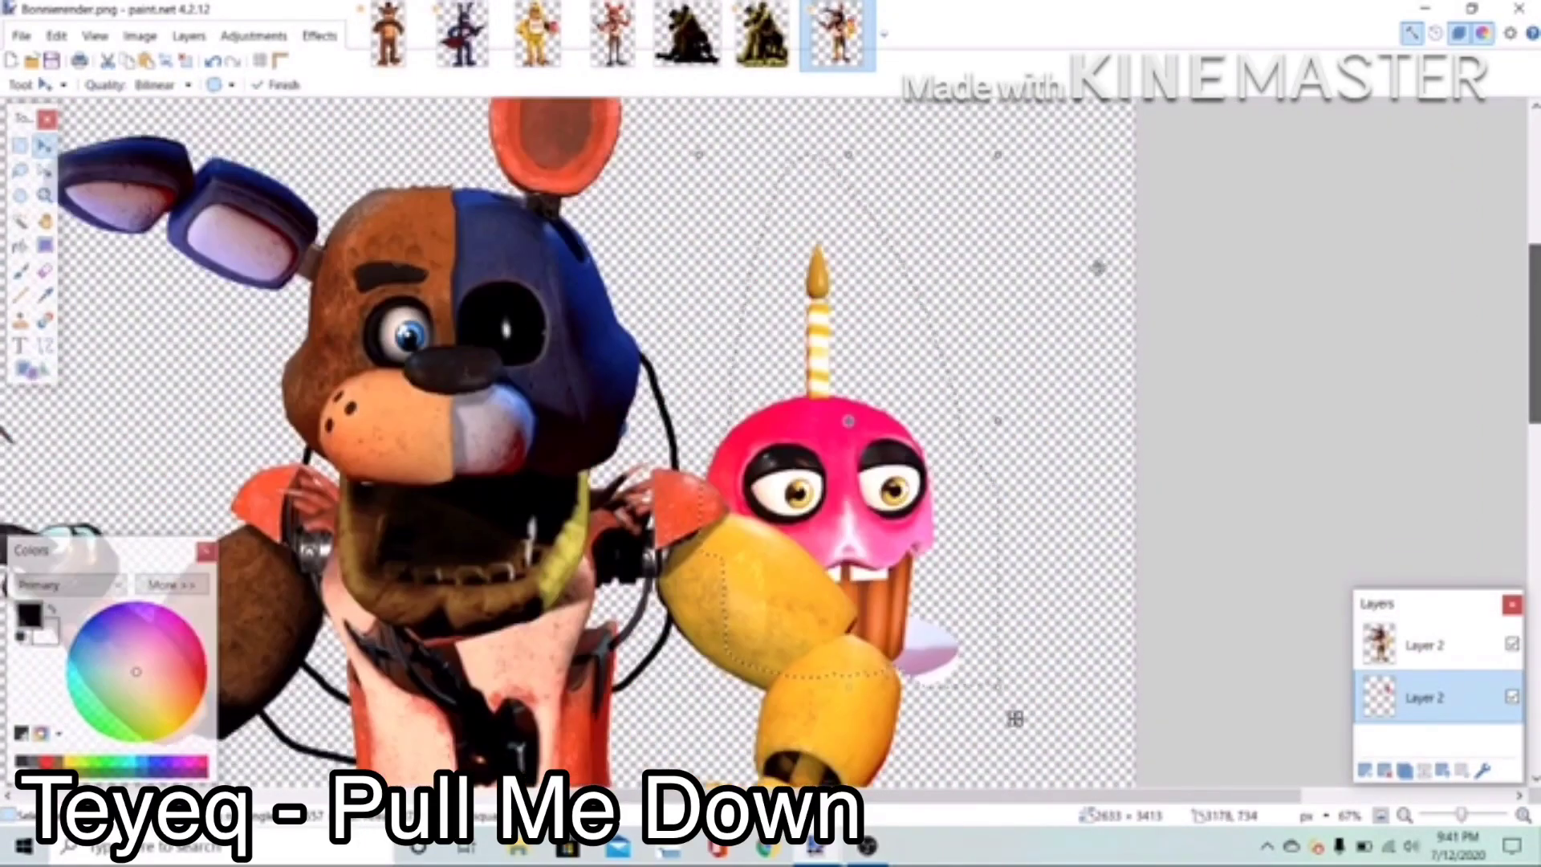
{"action": "left_click_drag", "start_coordinate": [1123, 337], "coordinate": [1135, 453]}
{"action": "left_click_drag", "start_coordinate": [1125, 290], "coordinate": [1015, 257]}
{"action": "left_click_drag", "start_coordinate": [1124, 160], "coordinate": [916, 263]}
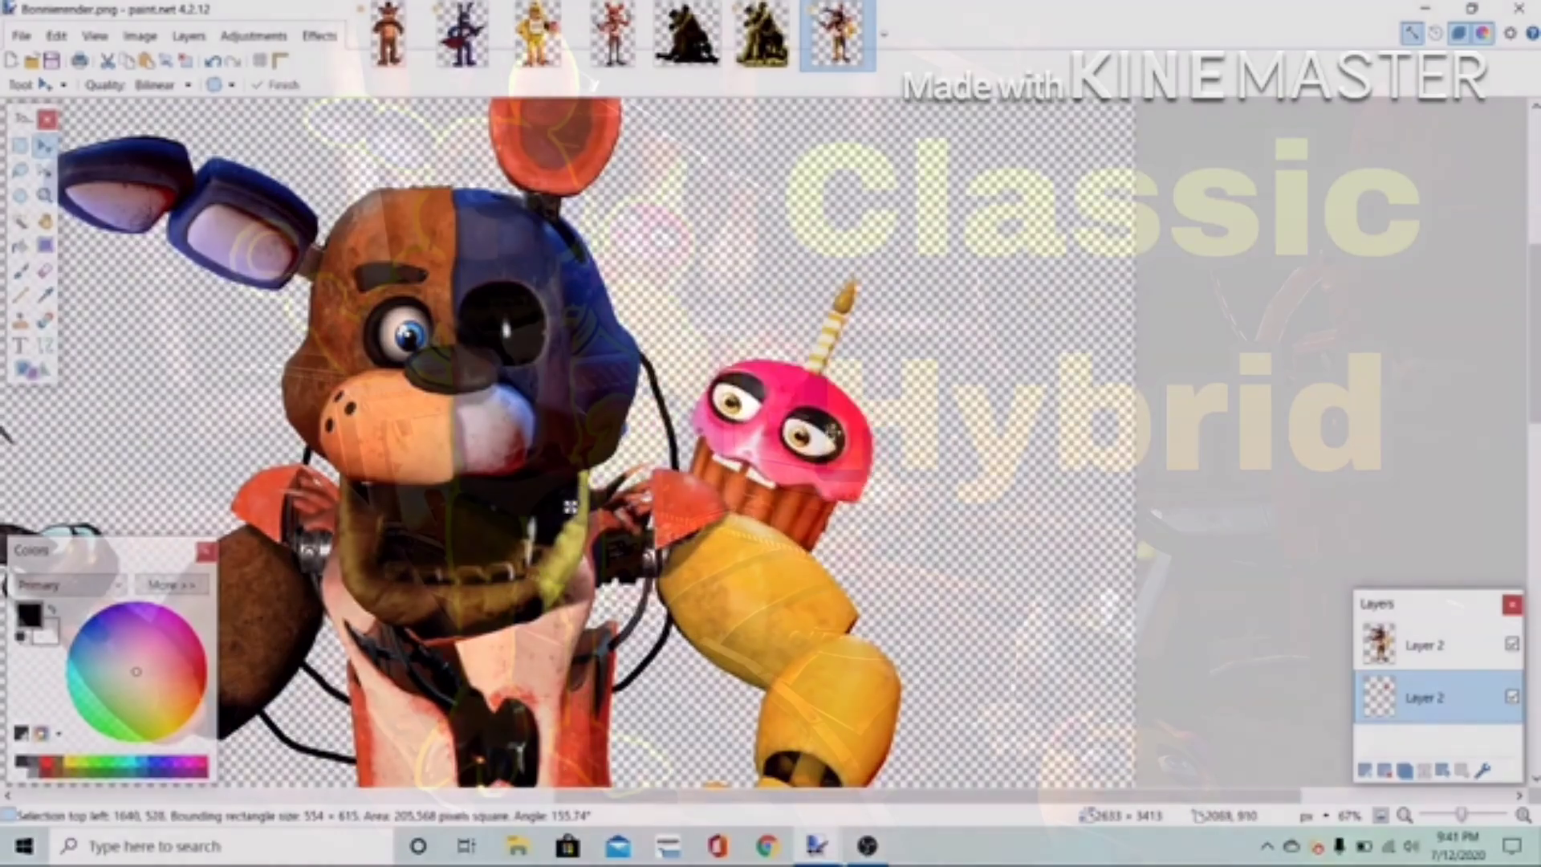